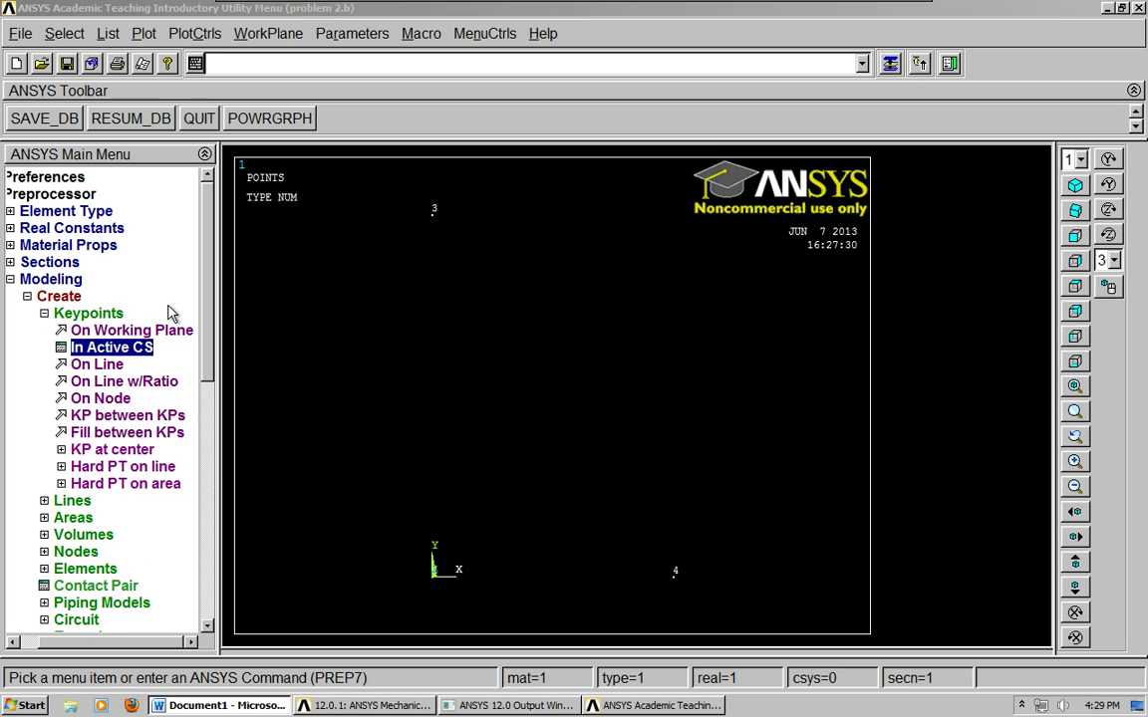
# - Delete keypoint 4 from the model
pyautogui.click(45, 295)
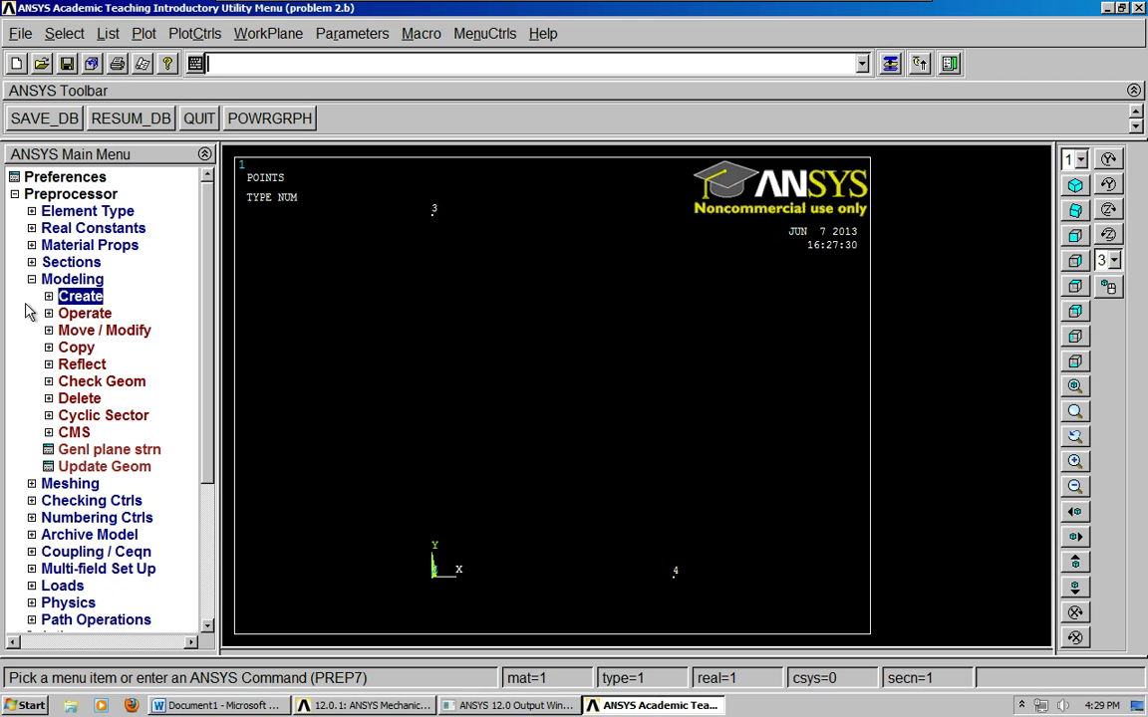
pyautogui.click(54, 400)
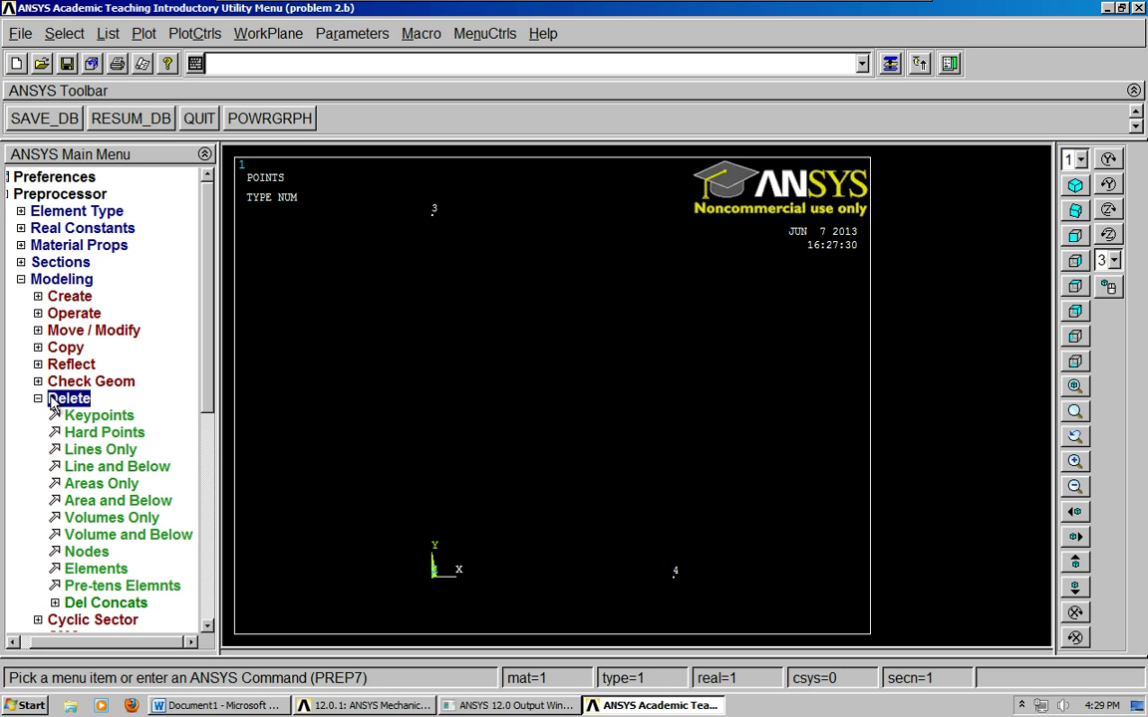
pyautogui.click(92, 416)
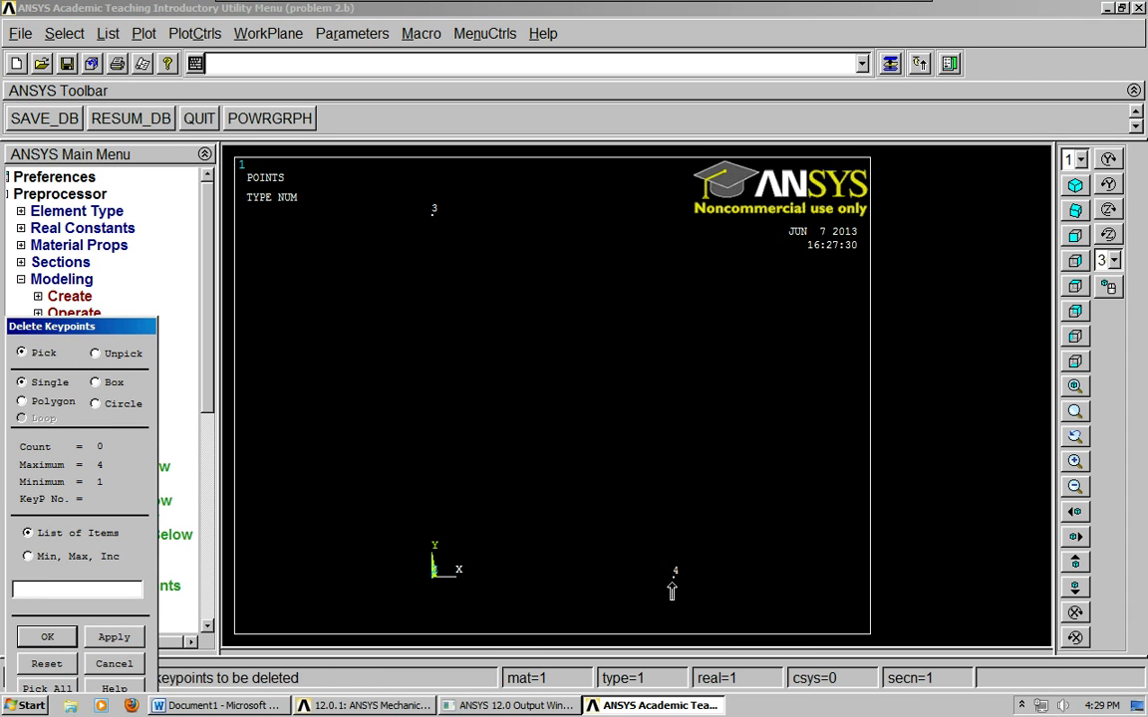
pyautogui.click(92, 589)
pyautogui.click(47, 638)
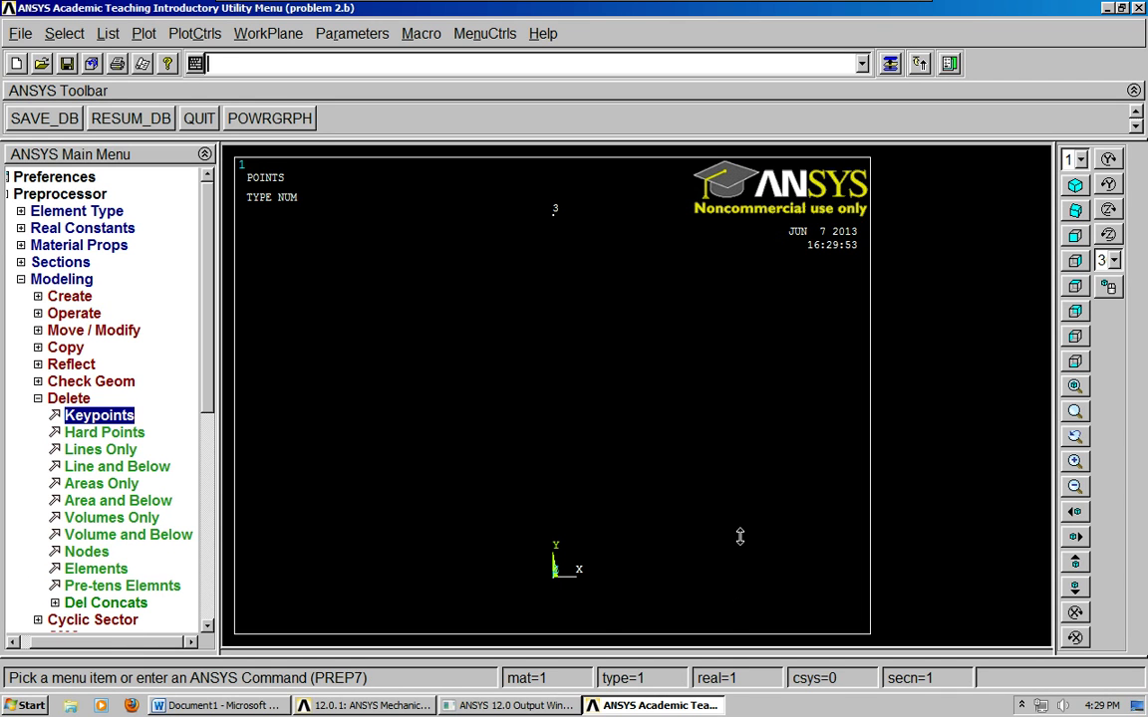
# - Create keypoint 4 at X 24, Y 0 and keypoint 5 at 24, 0, -40 in the active coordinate system
pyautogui.click(69, 398)
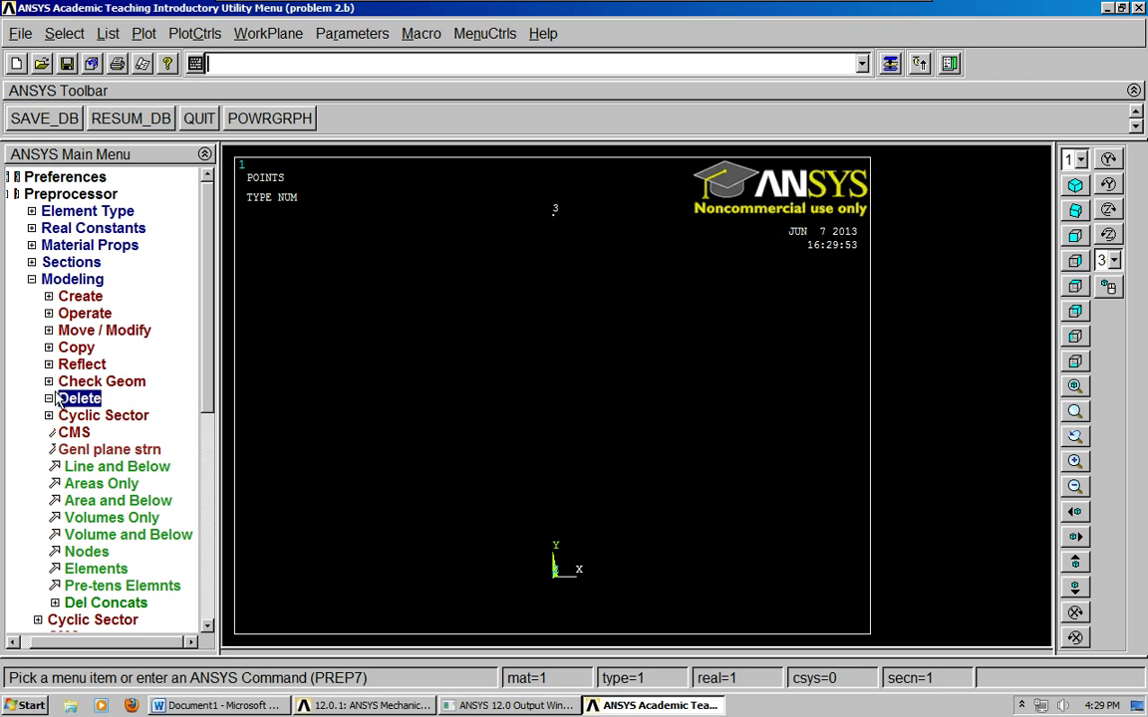
pyautogui.click(78, 296)
pyautogui.click(104, 313)
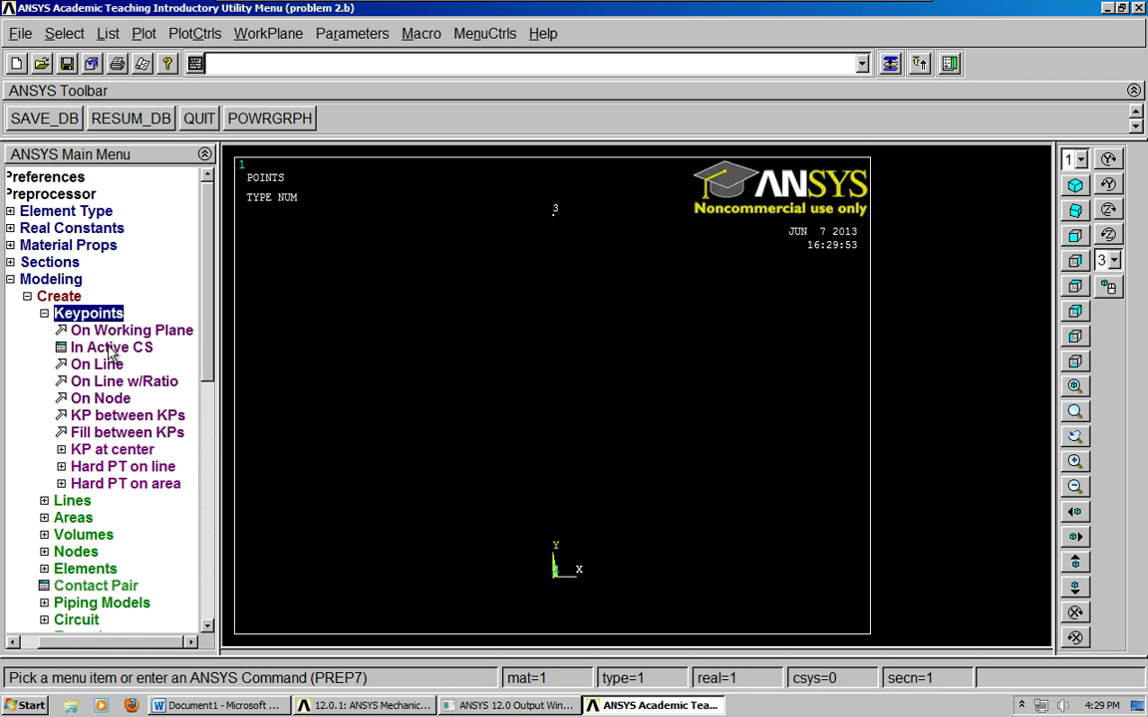
pyautogui.click(110, 346)
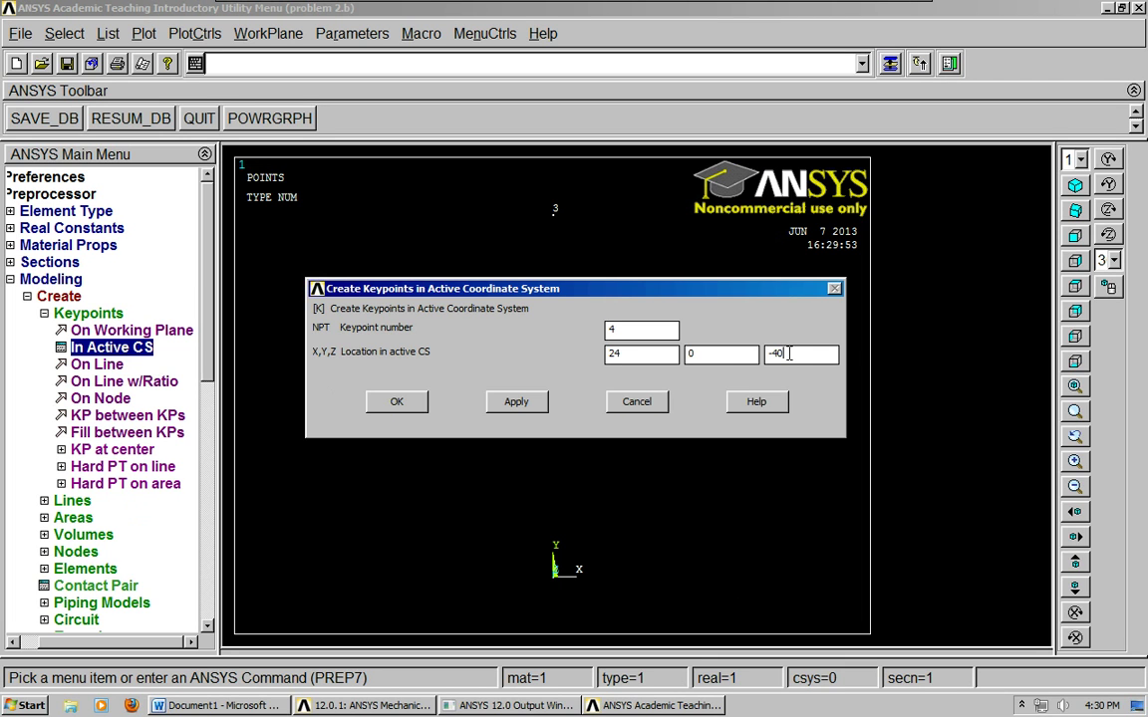
pyautogui.moveTo(788, 353); pyautogui.dragTo(755, 354)
pyautogui.write('-')
pyautogui.click(526, 405)
pyautogui.write('5-')
pyautogui.click(516, 401)
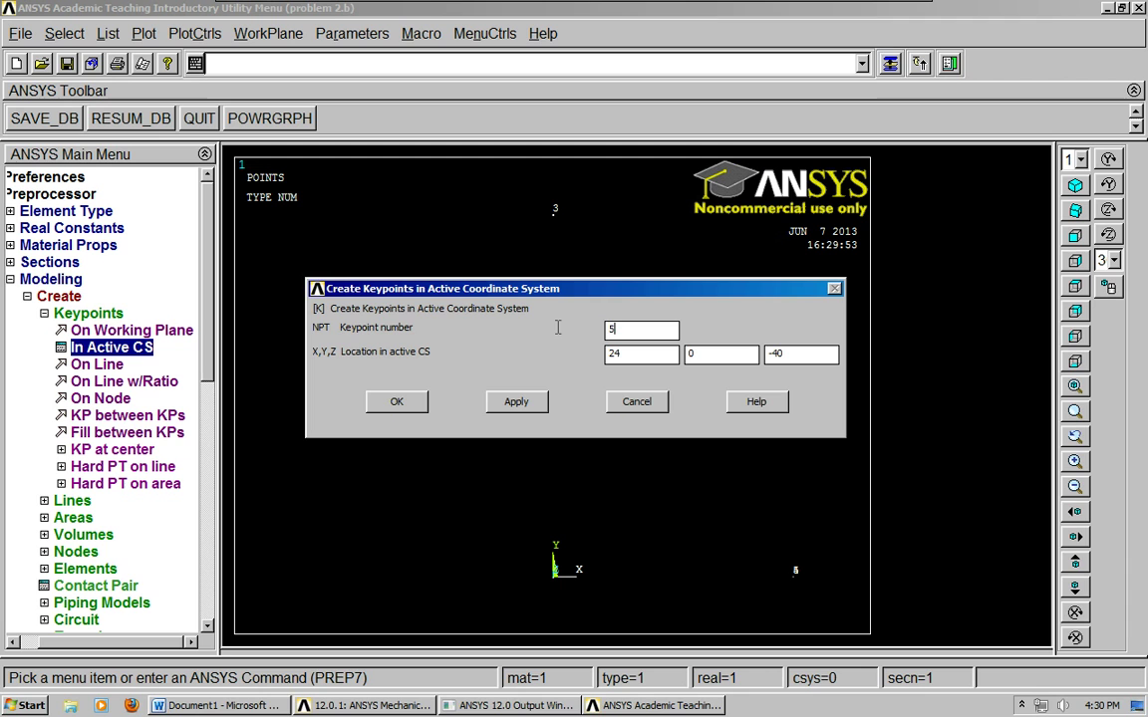
# - Create keypoint 6 at 24, 24, -24 in the active coordinate system
pyautogui.write('6')
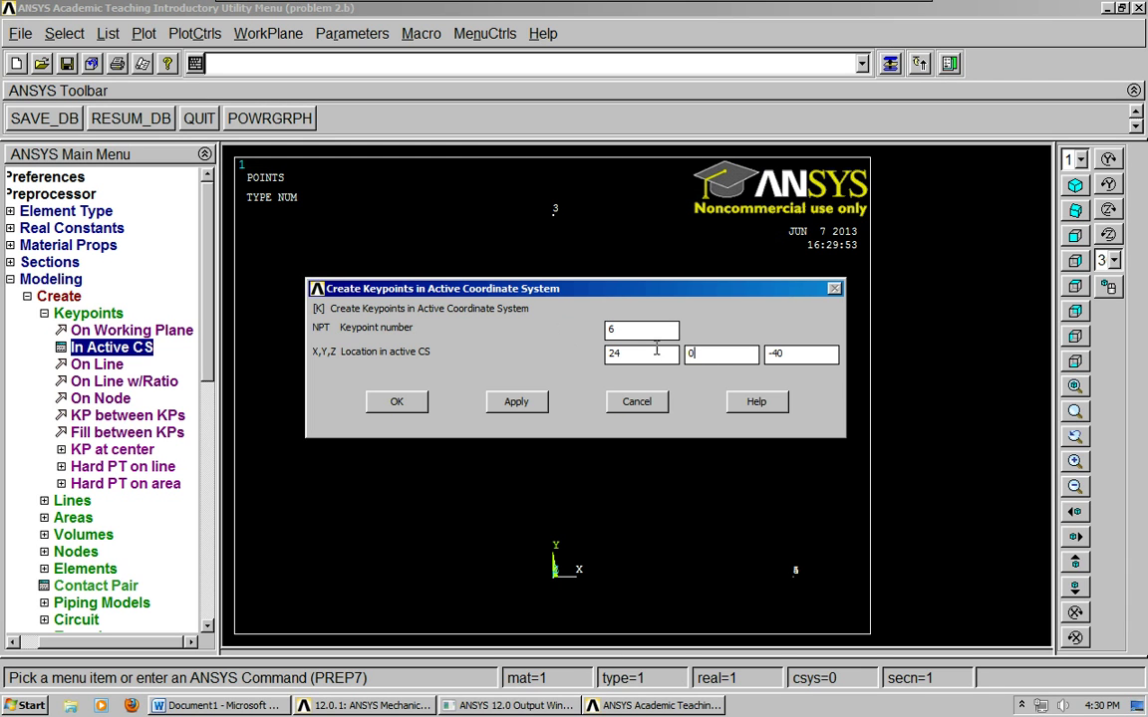
pyautogui.press('Tab')
pyautogui.press('Tab')
pyautogui.write('24')
pyautogui.press('BackSpace')
pyautogui.press('BackSpace')
pyautogui.press('BackSpace')
pyautogui.write('-')
pyautogui.click(516, 401)
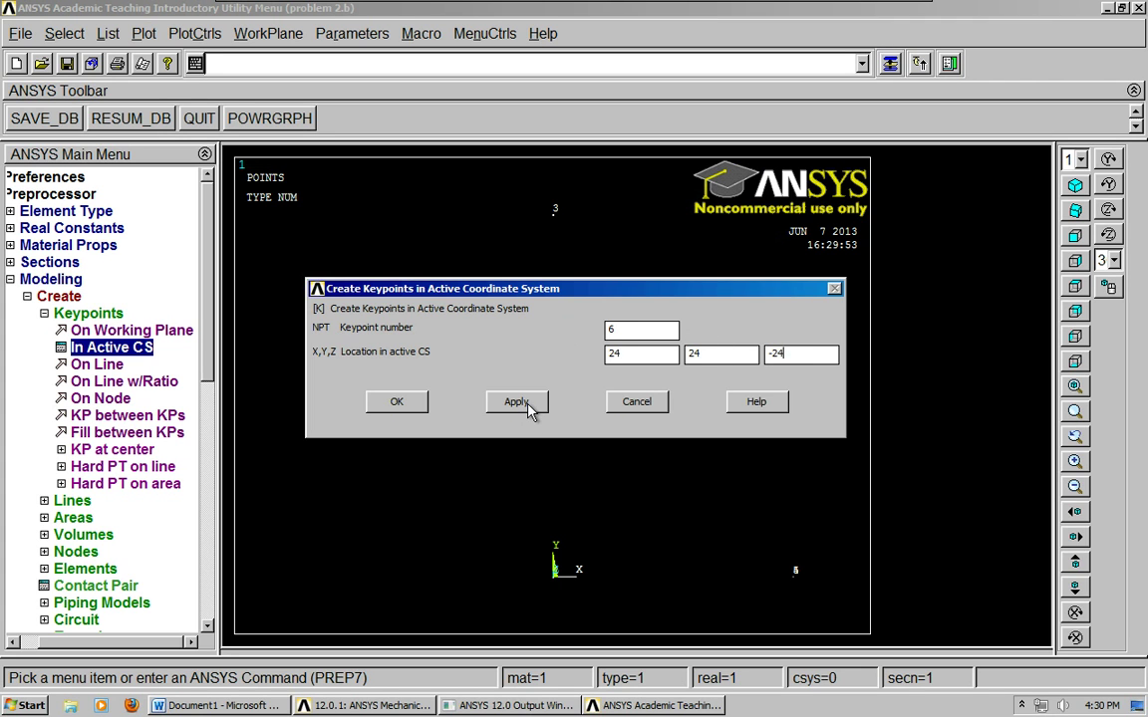
# - Create keypoint 7 at 72, 0, -24 and end keypoint creation
pyautogui.doubleClick(628, 329)
pyautogui.write('7')
pyautogui.press('Tab')
pyautogui.write('72')
pyautogui.press('Tab')
pyautogui.write('0')
pyautogui.click(518, 403)
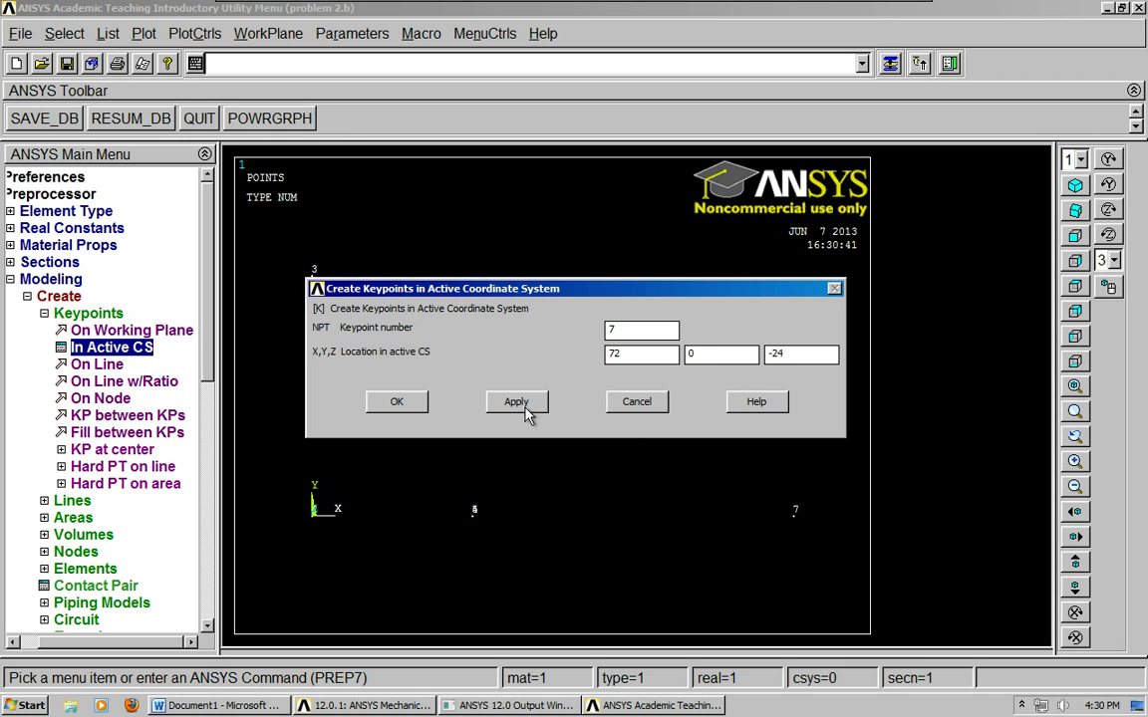
pyautogui.click(622, 407)
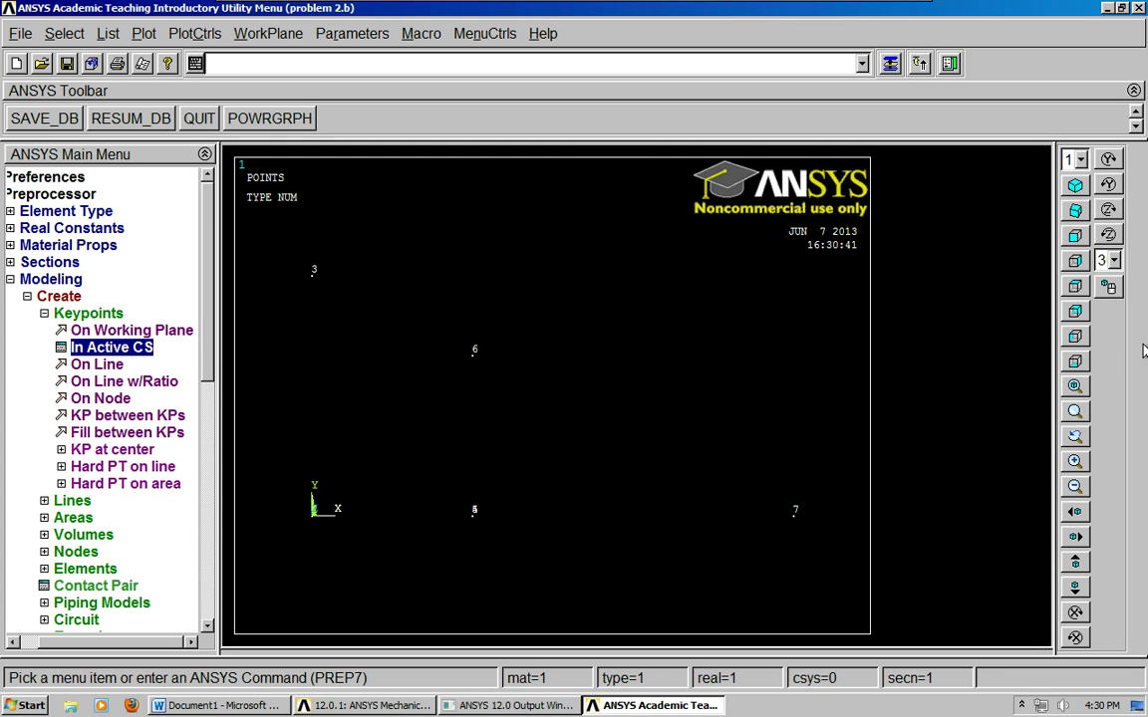
# - Create straight lines from keypoint 1 to 4 and from keypoint 4 to 7 in an oblique view
pyautogui.click(1084, 389)
pyautogui.click(1076, 211)
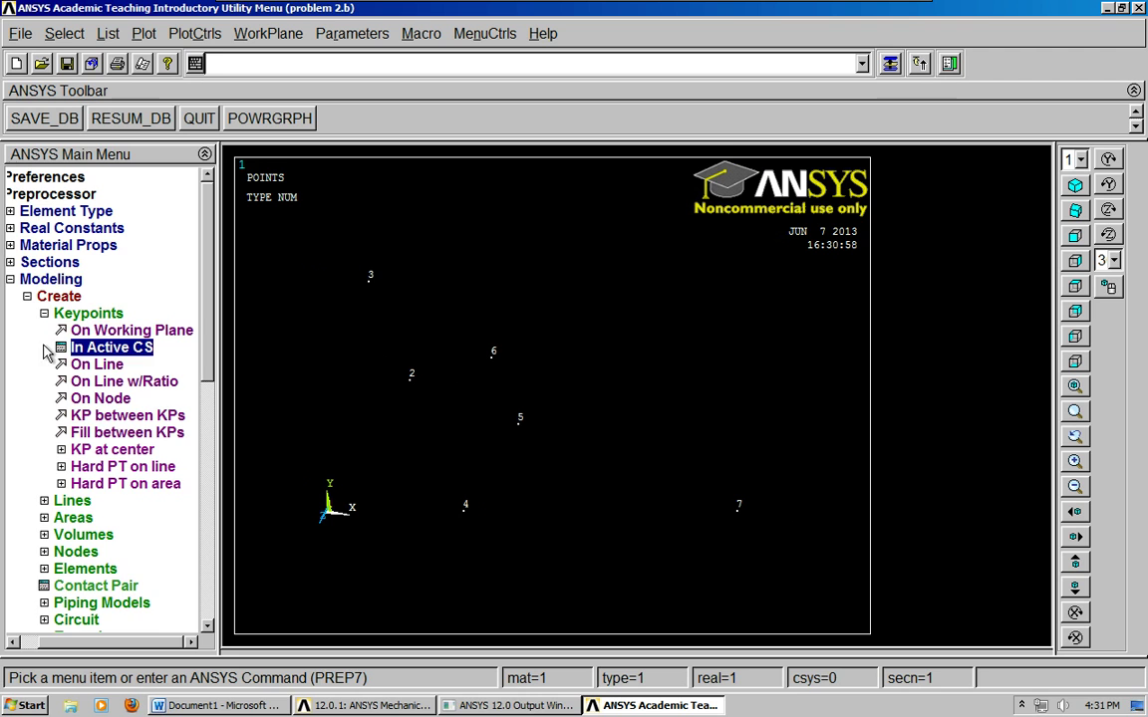
pyautogui.click(88, 313)
pyautogui.click(81, 332)
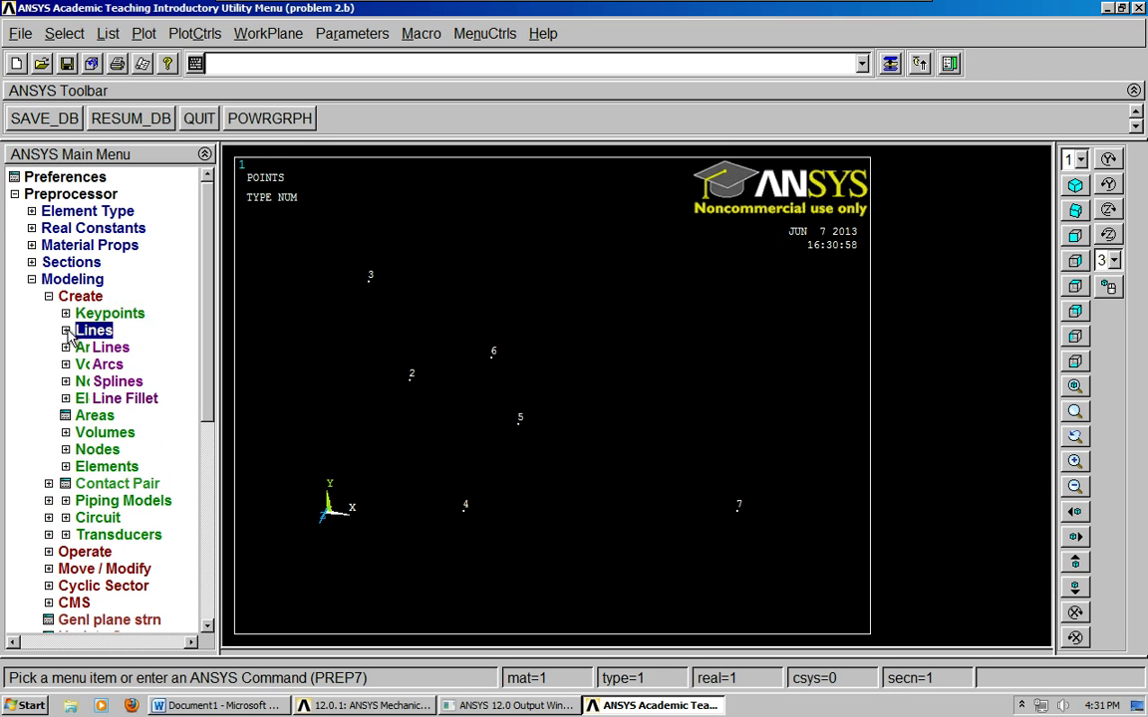
pyautogui.click(107, 349)
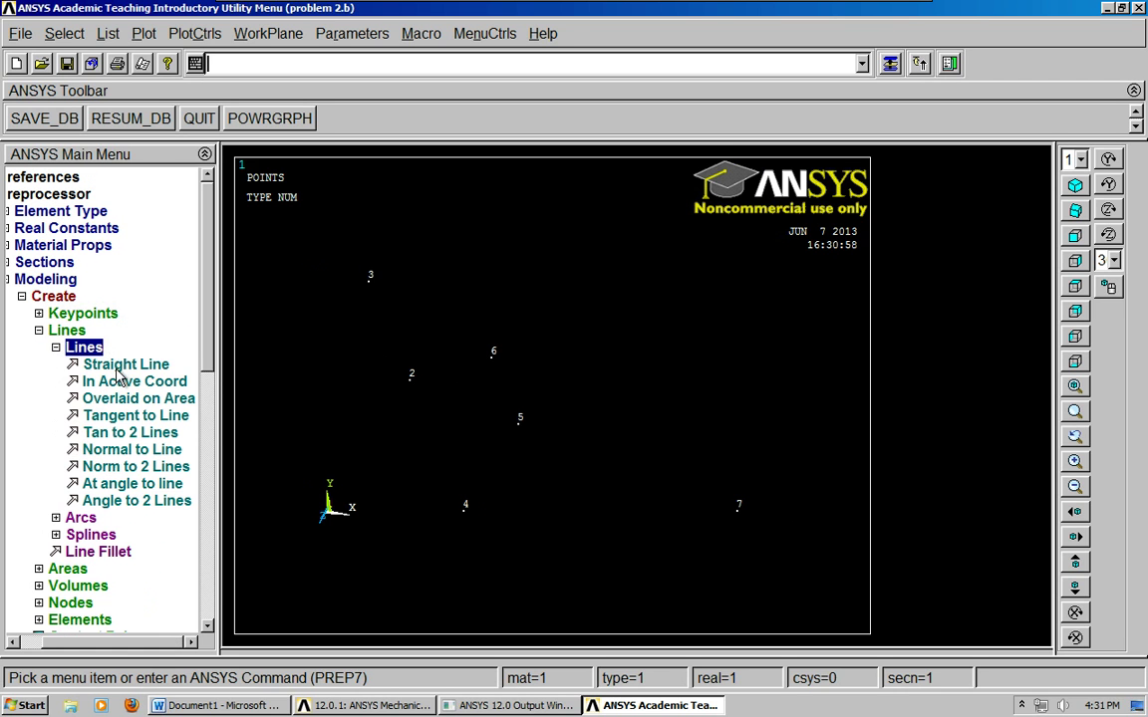
pyautogui.click(119, 366)
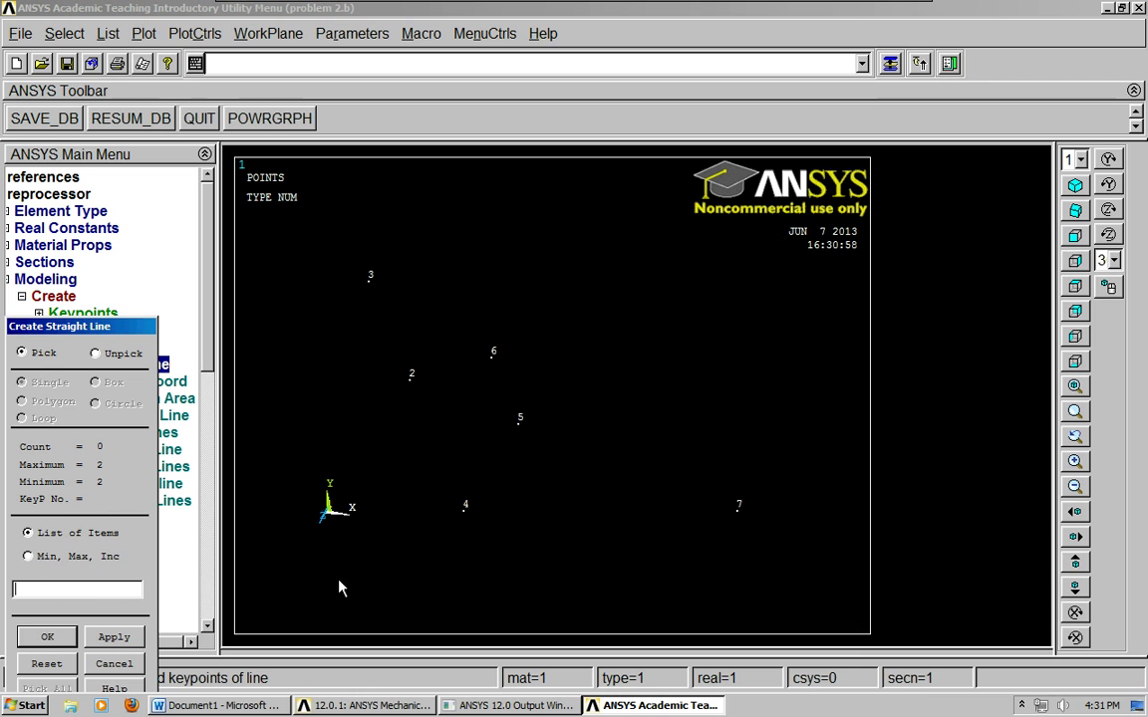
pyautogui.click(329, 509)
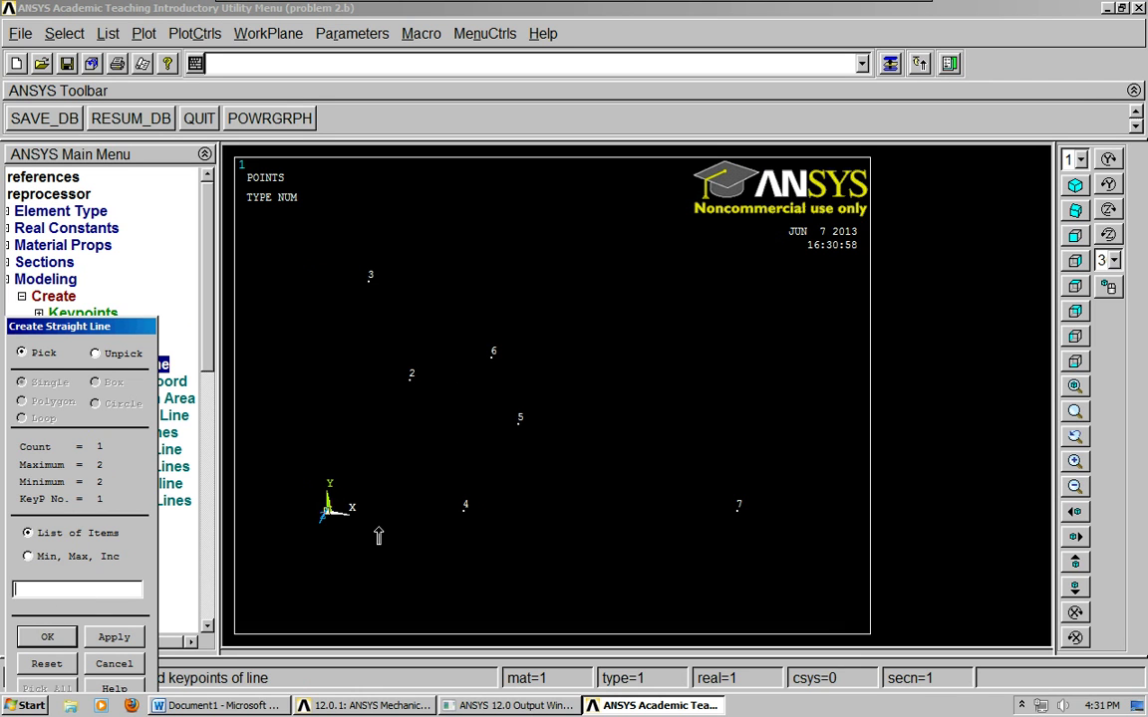
pyautogui.click(463, 515)
pyautogui.click(739, 518)
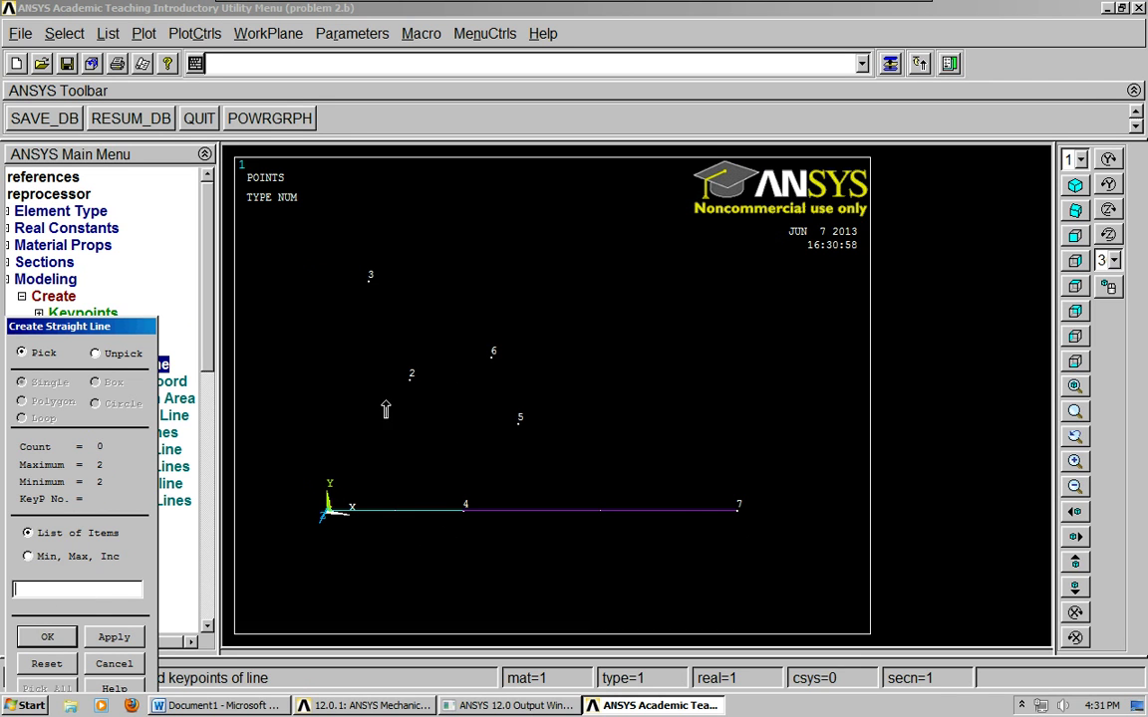
# - Create straight lines joining keypoints 2 and 5, 5 and 7, and 4 and 5
pyautogui.click(408, 384)
pyautogui.click(519, 422)
pyautogui.click(519, 432)
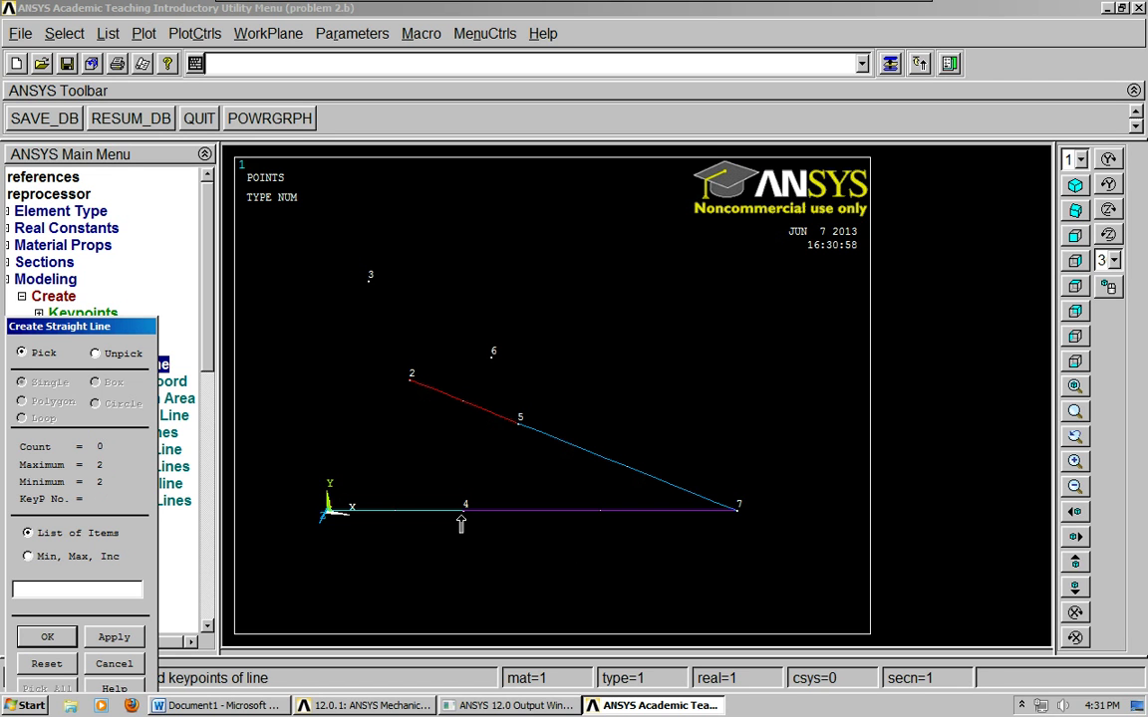
pyautogui.click(463, 510)
pyautogui.click(518, 439)
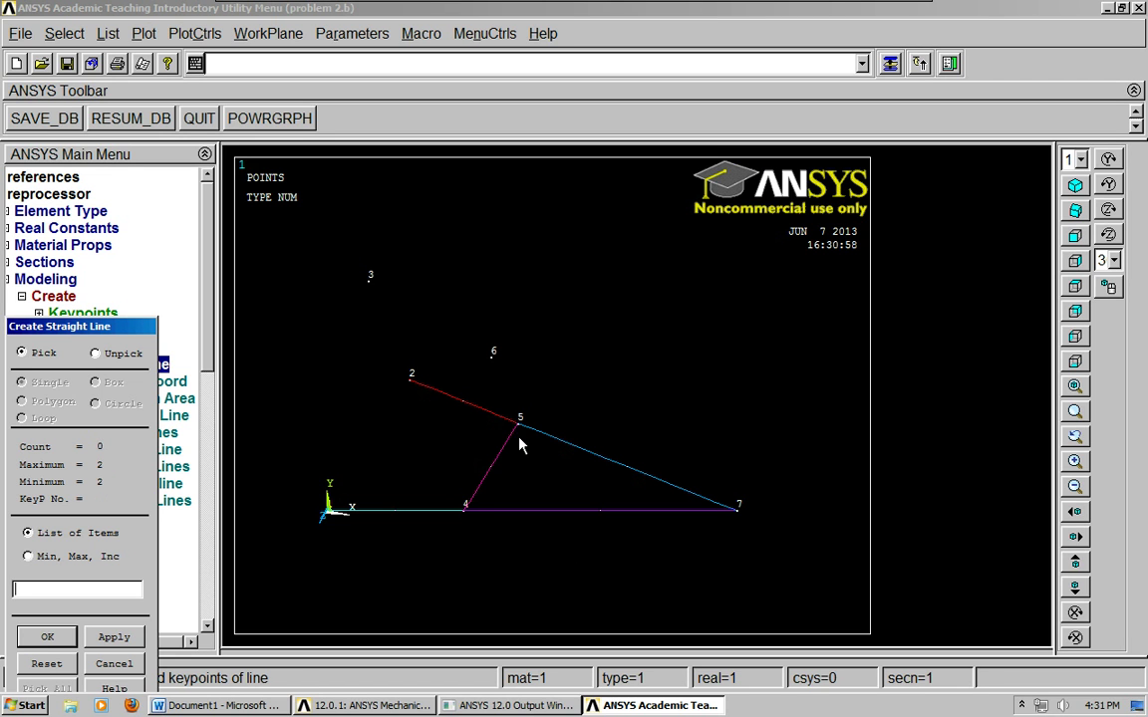
# - Create straight lines joining keypoints 6 and 7, and 3 and 6
pyautogui.click(492, 356)
pyautogui.click(720, 519)
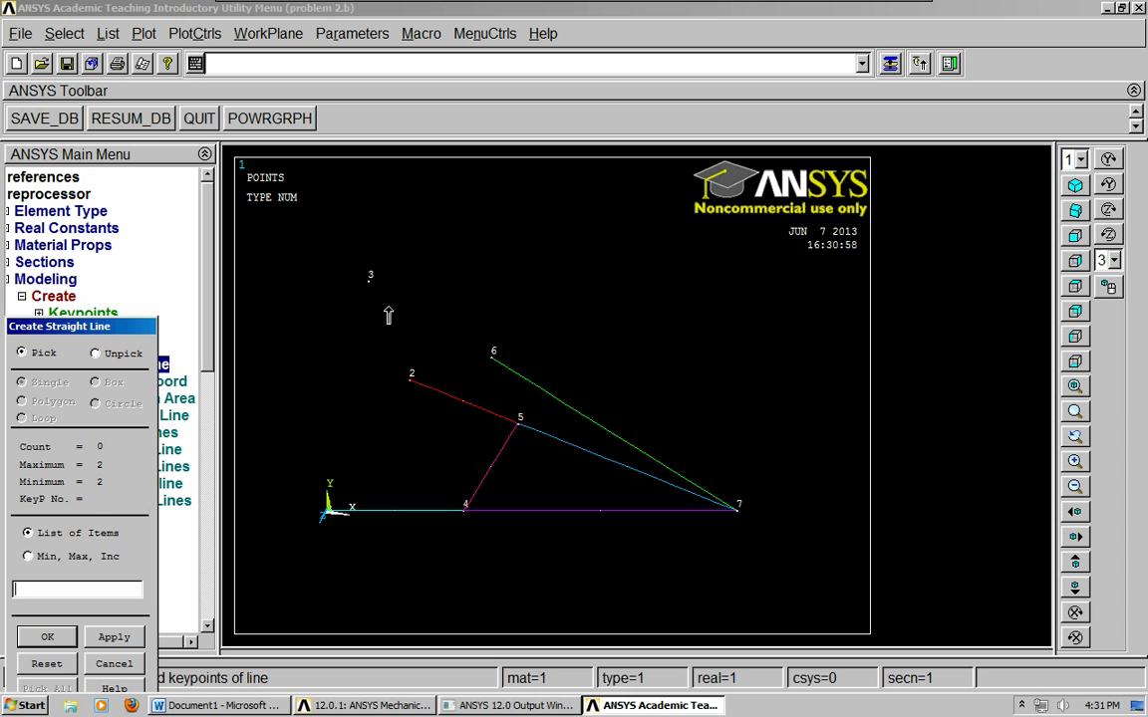
pyautogui.click(351, 277)
pyautogui.click(490, 361)
# - Check the truss figure in Word and create straight lines joining keypoints 4 and 6, and 5 and 6
pyautogui.click(222, 705)
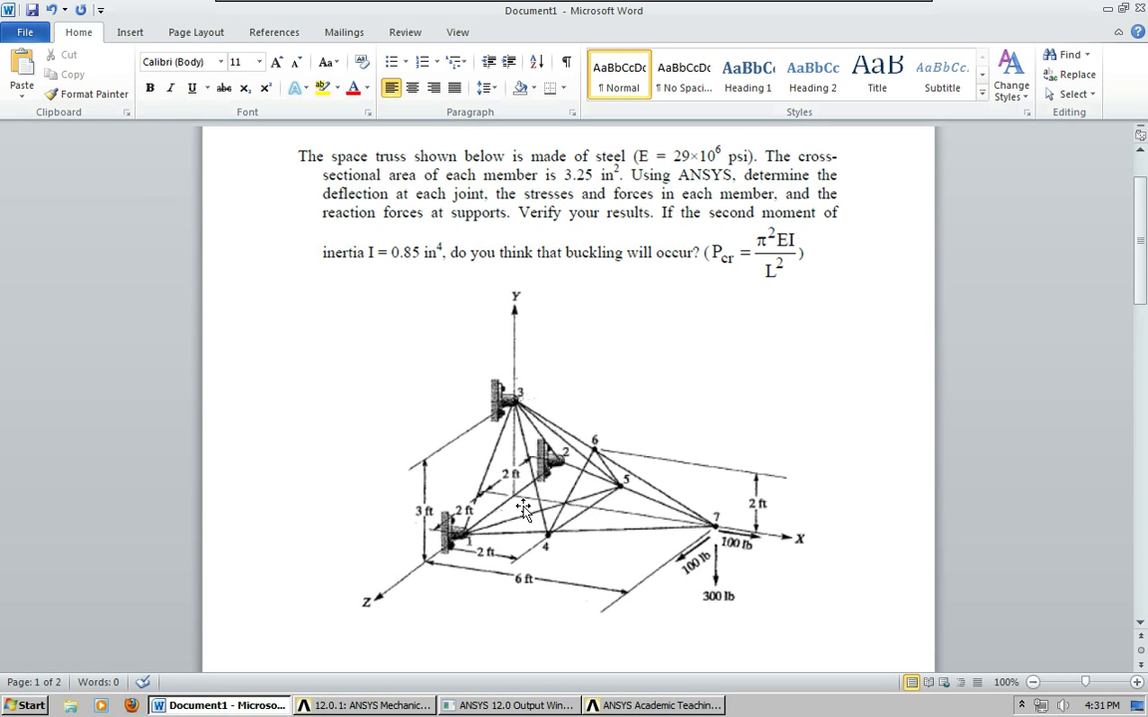
pyautogui.click(211, 707)
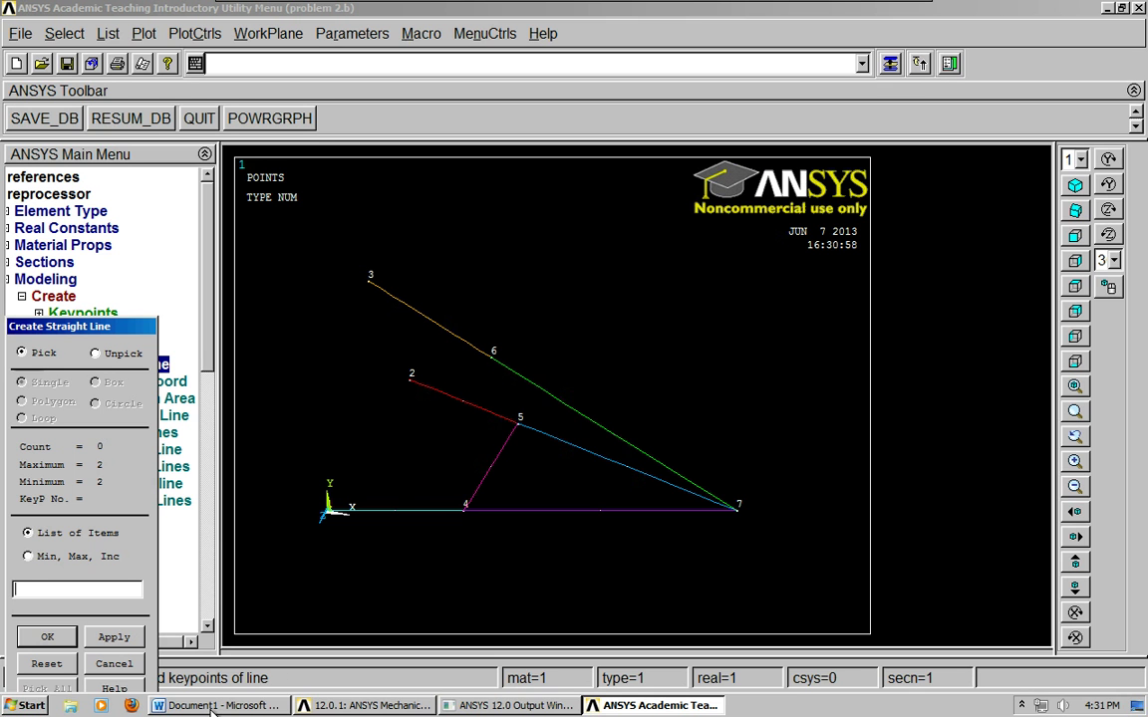
pyautogui.click(468, 523)
pyautogui.click(490, 357)
pyautogui.click(519, 426)
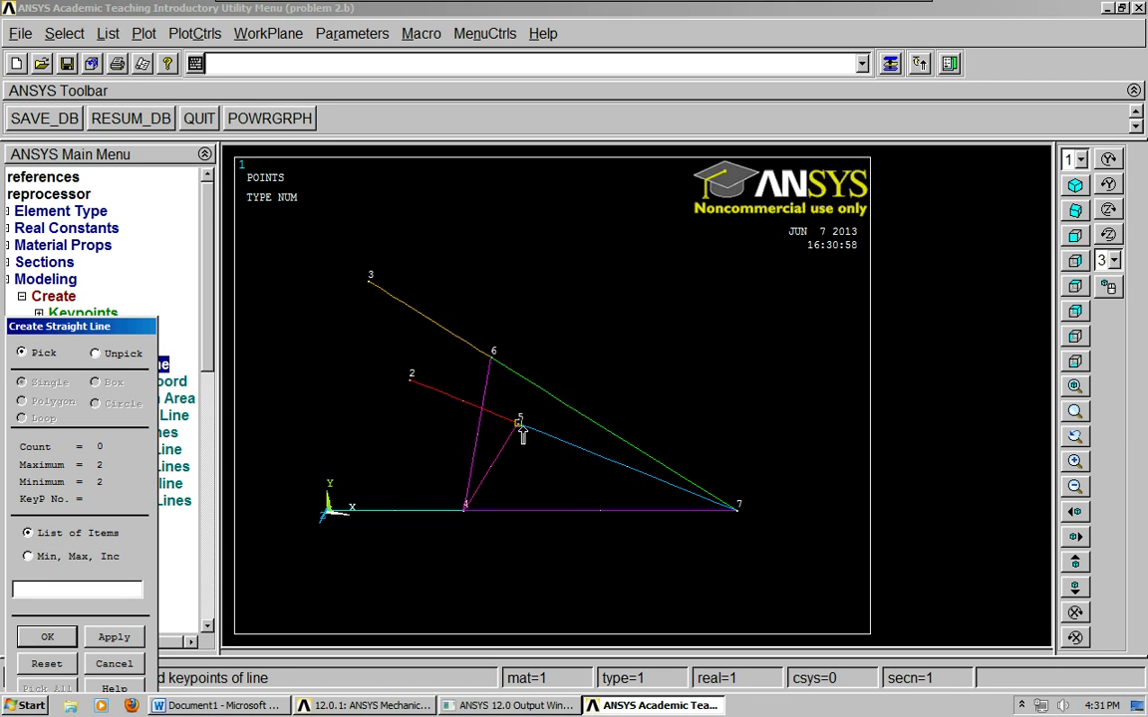
pyautogui.click(491, 356)
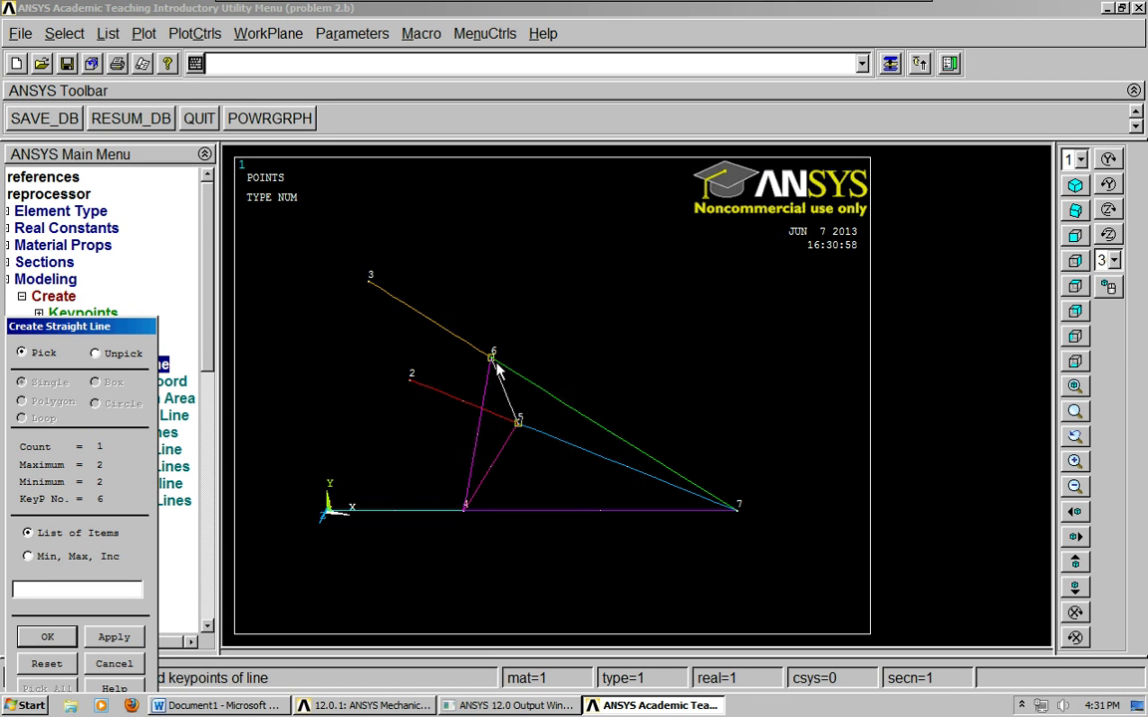
# - Create straight lines joining keypoints 1 and 5, 3 and 4, and 3 and 5
pyautogui.click(326, 511)
pyautogui.click(519, 429)
pyautogui.click(369, 279)
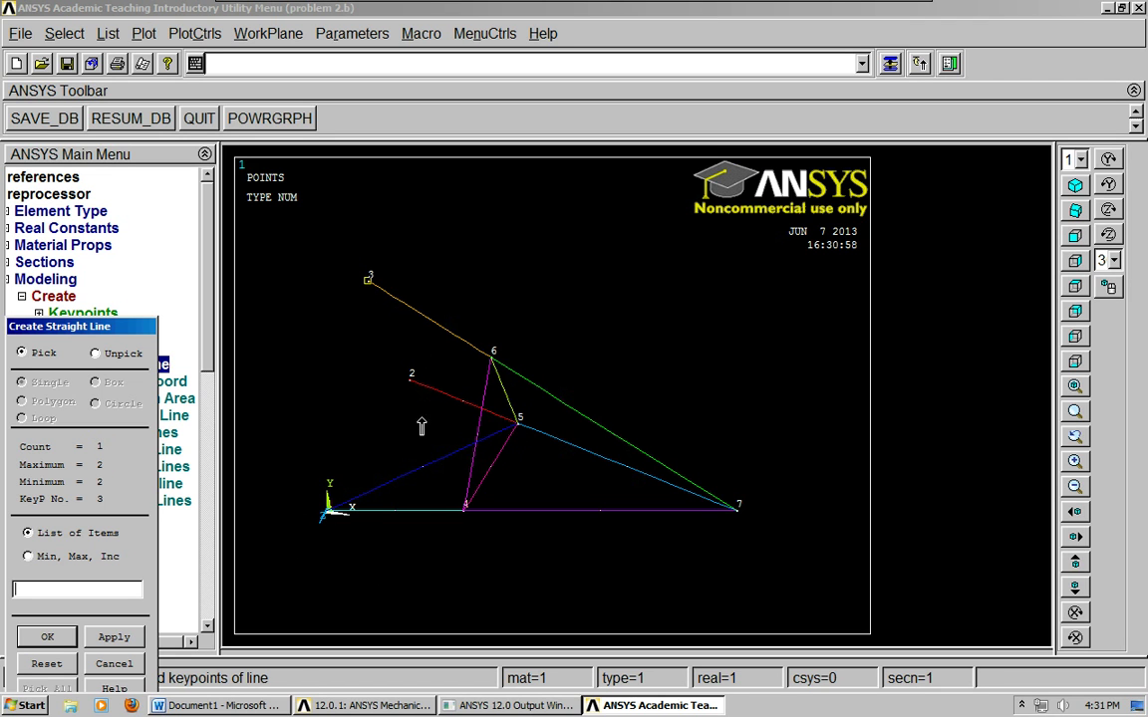
pyautogui.click(463, 506)
pyautogui.click(368, 279)
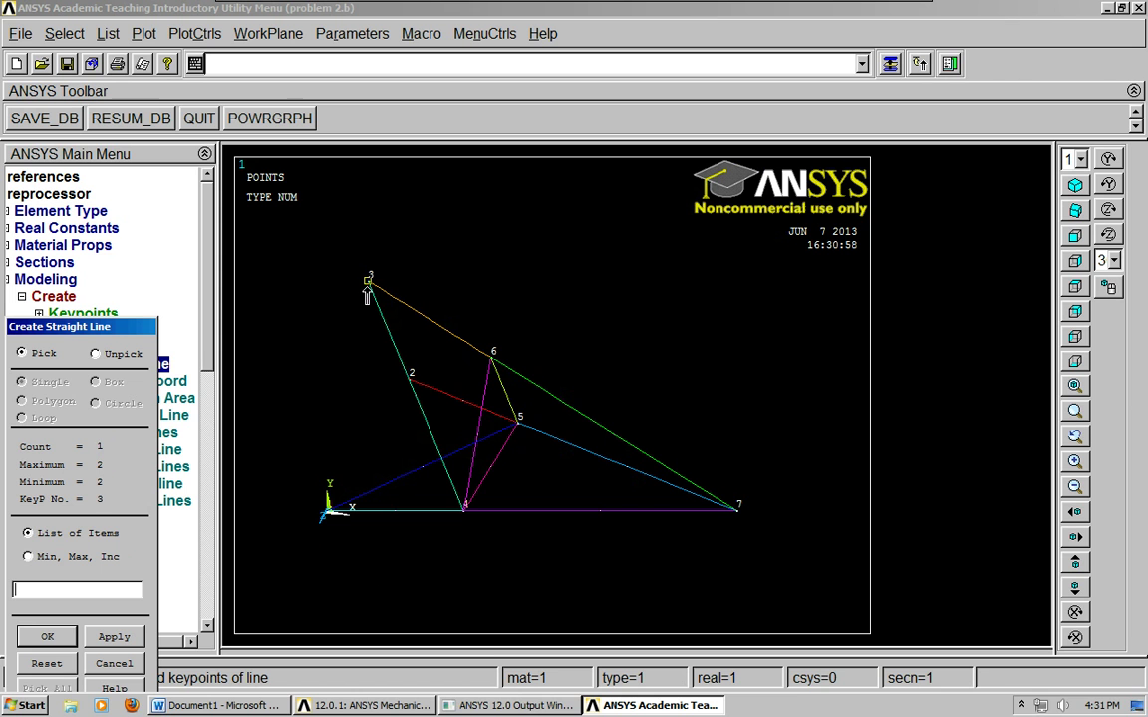
pyautogui.click(519, 423)
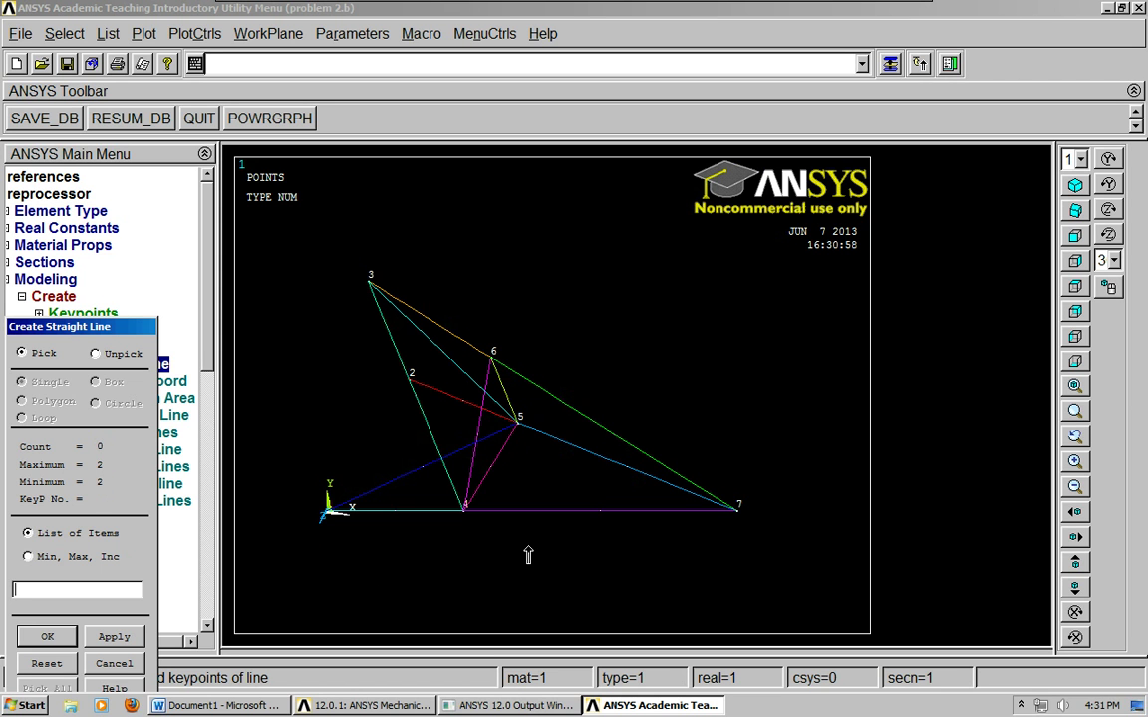
# - Compare the finished lines with the truss figure in Word and save the ANSYS database
pyautogui.click(235, 705)
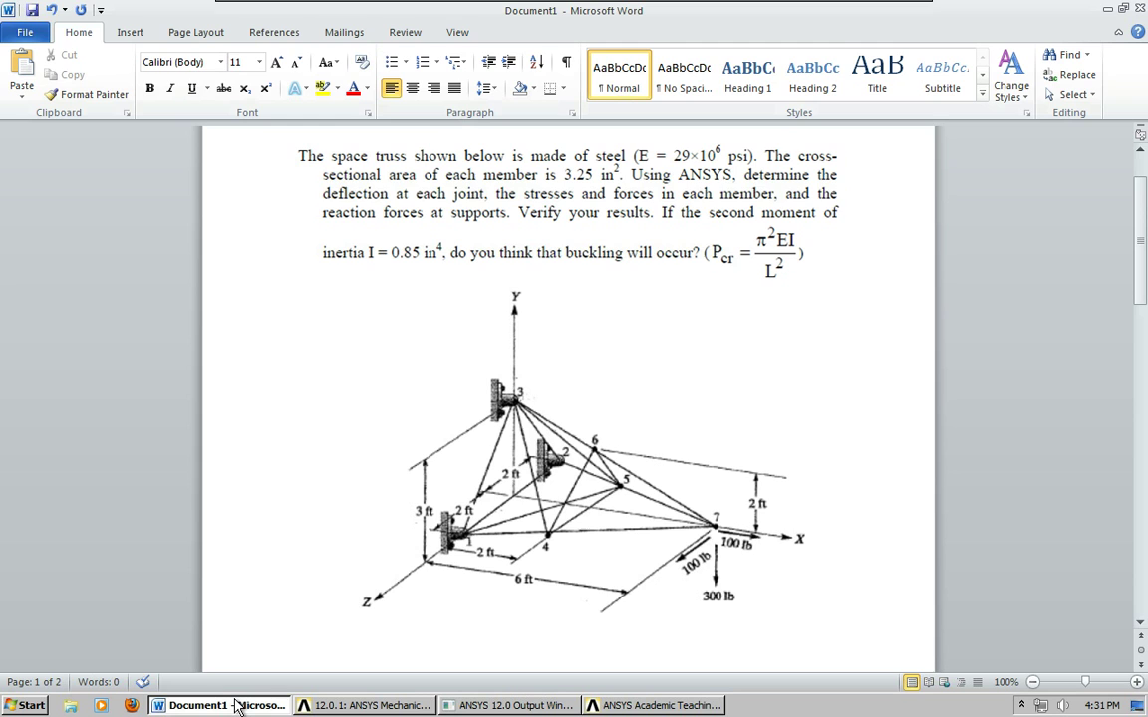
pyautogui.click(235, 705)
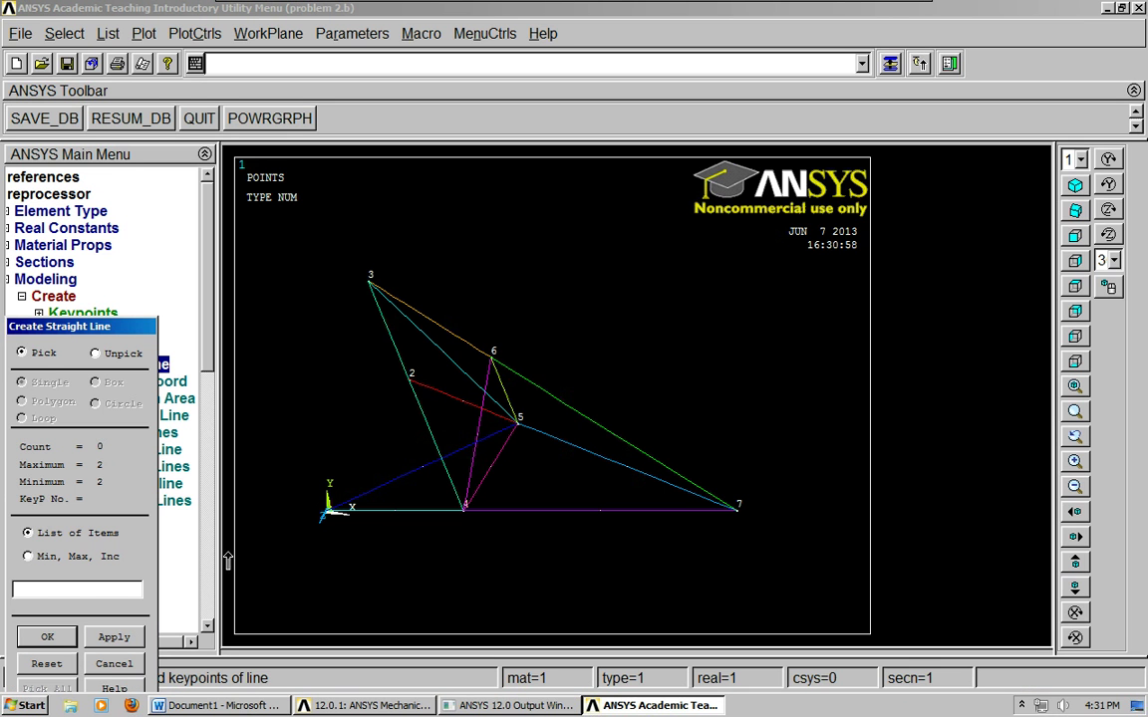
pyautogui.click(112, 663)
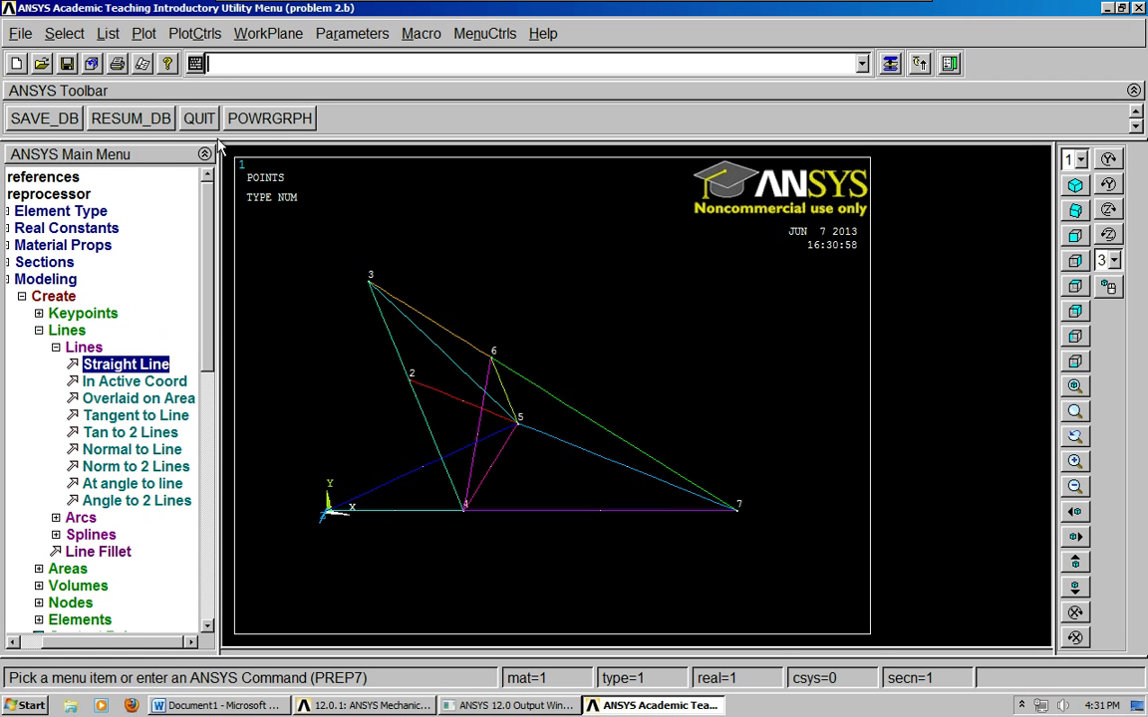
pyautogui.click(60, 118)
# - Set the global meshing attributes in the MeshTool to element type 1 LINK8, material 1 and real constant set 1
pyautogui.click(40, 330)
pyautogui.click(84, 297)
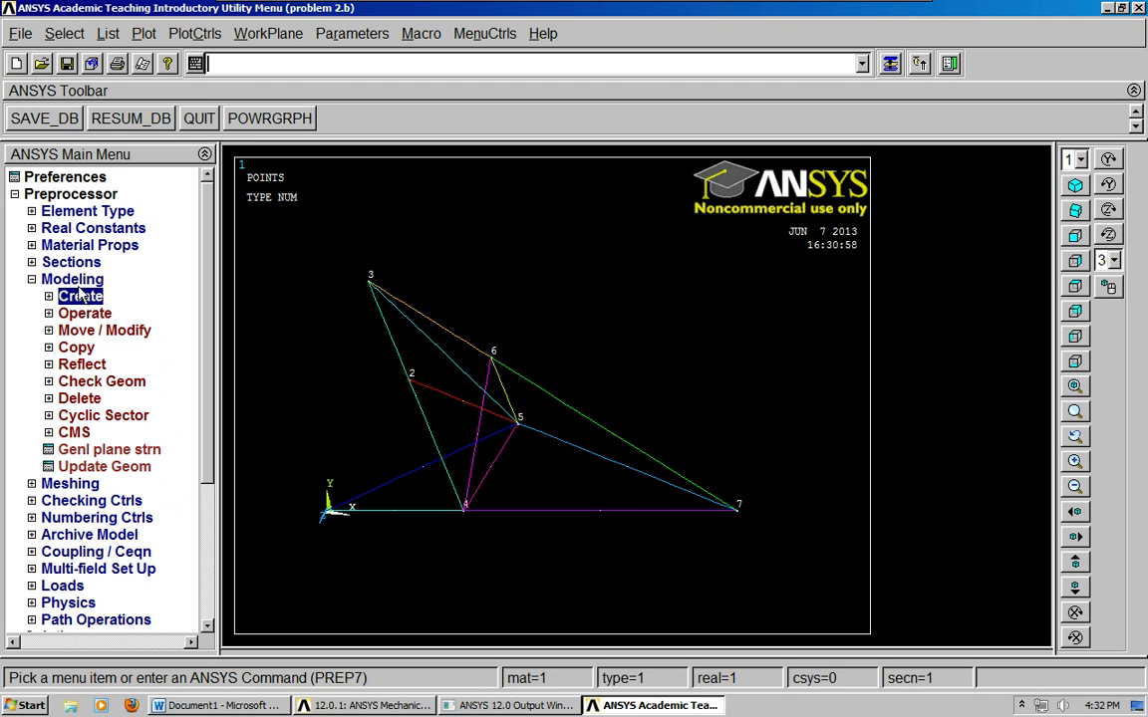
pyautogui.click(74, 280)
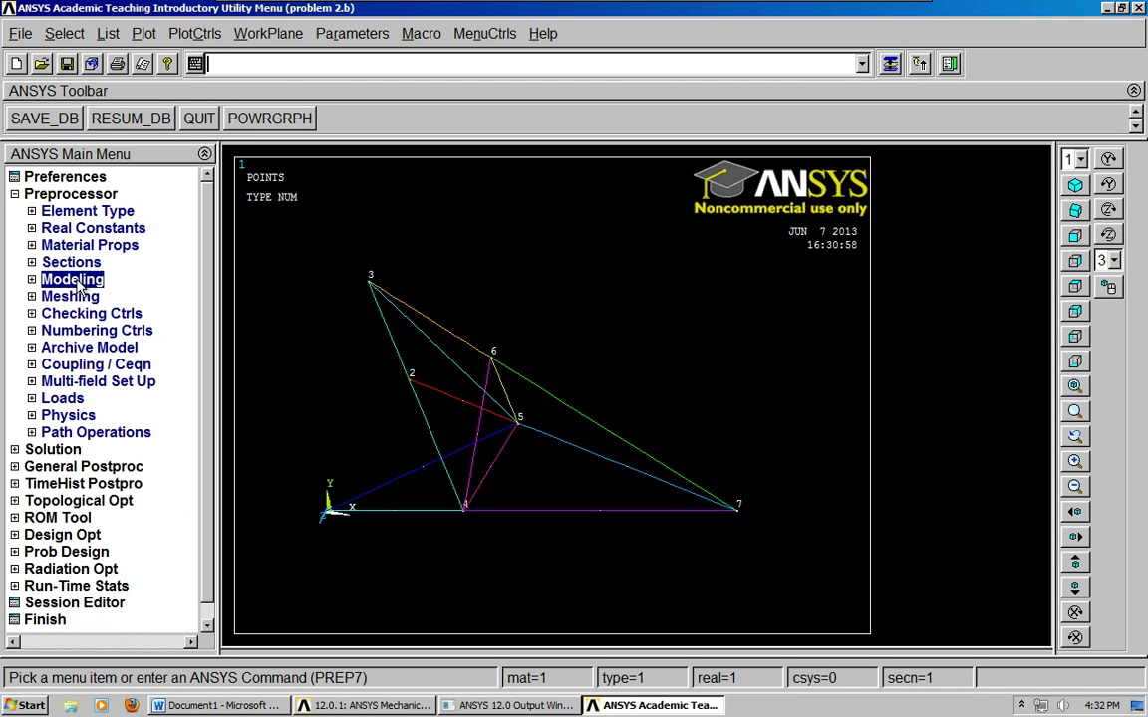
pyautogui.click(69, 296)
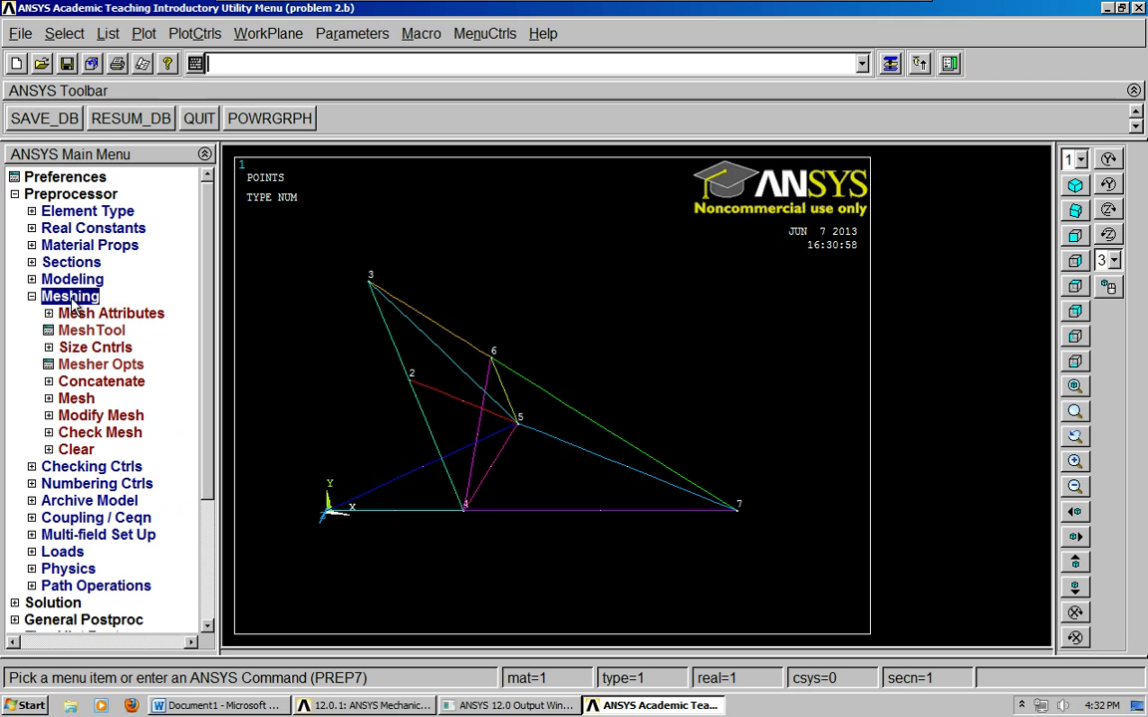
pyautogui.click(74, 331)
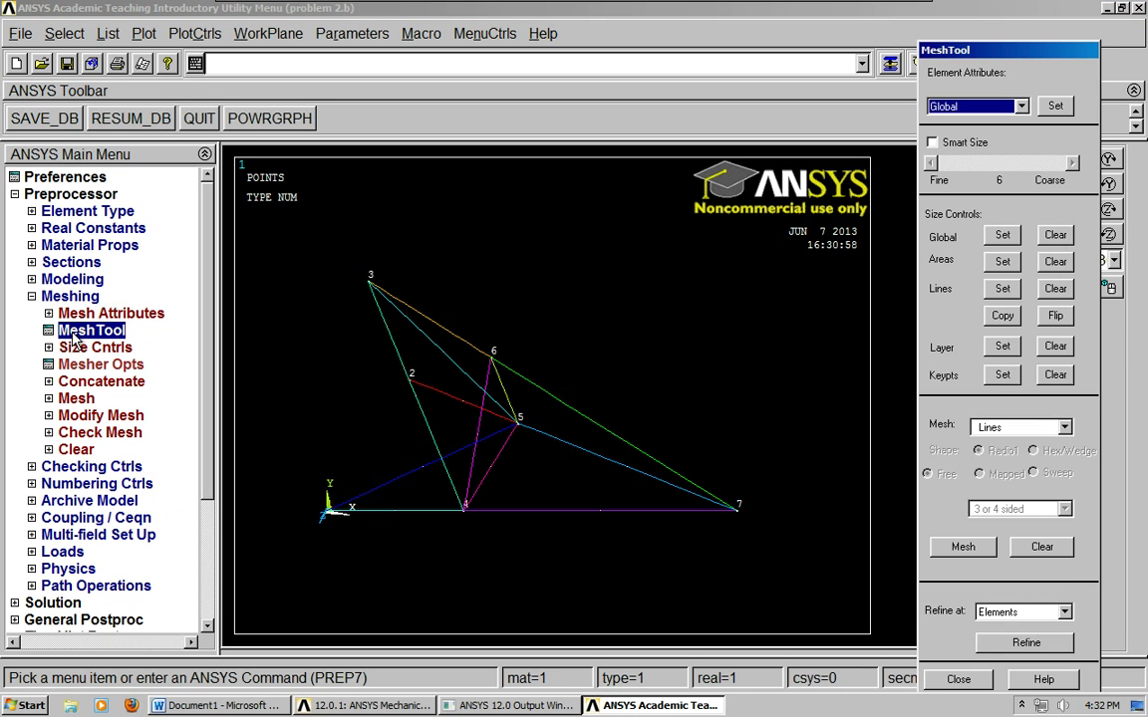
pyautogui.click(1057, 107)
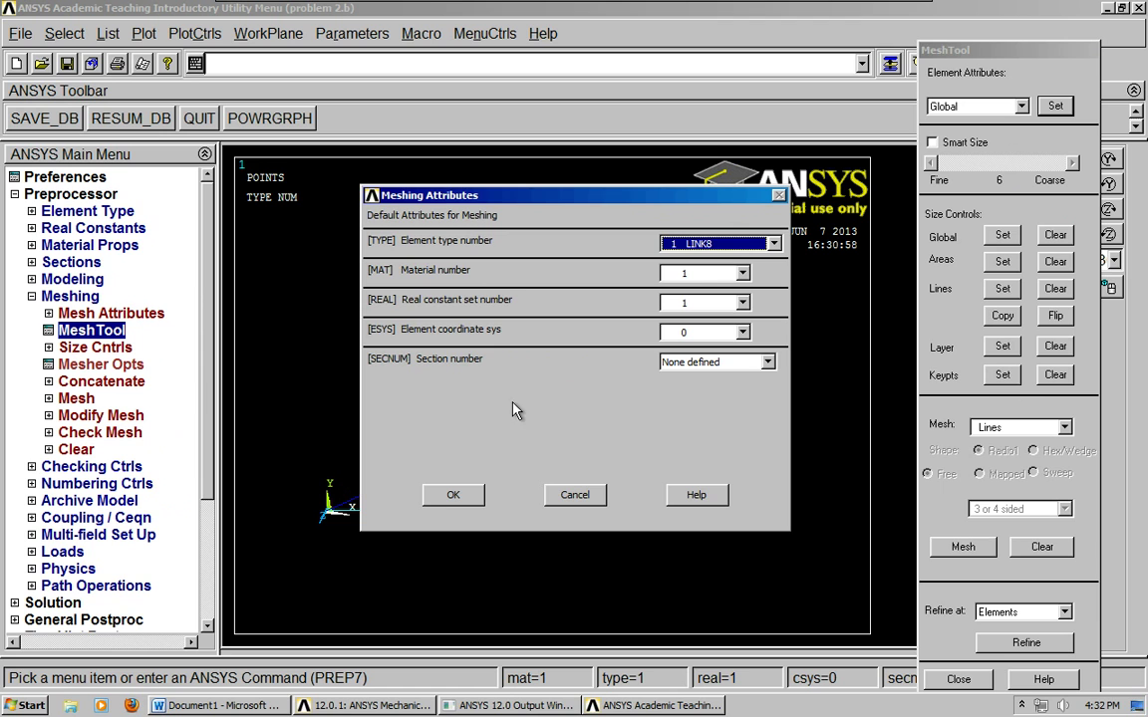
pyautogui.click(772, 244)
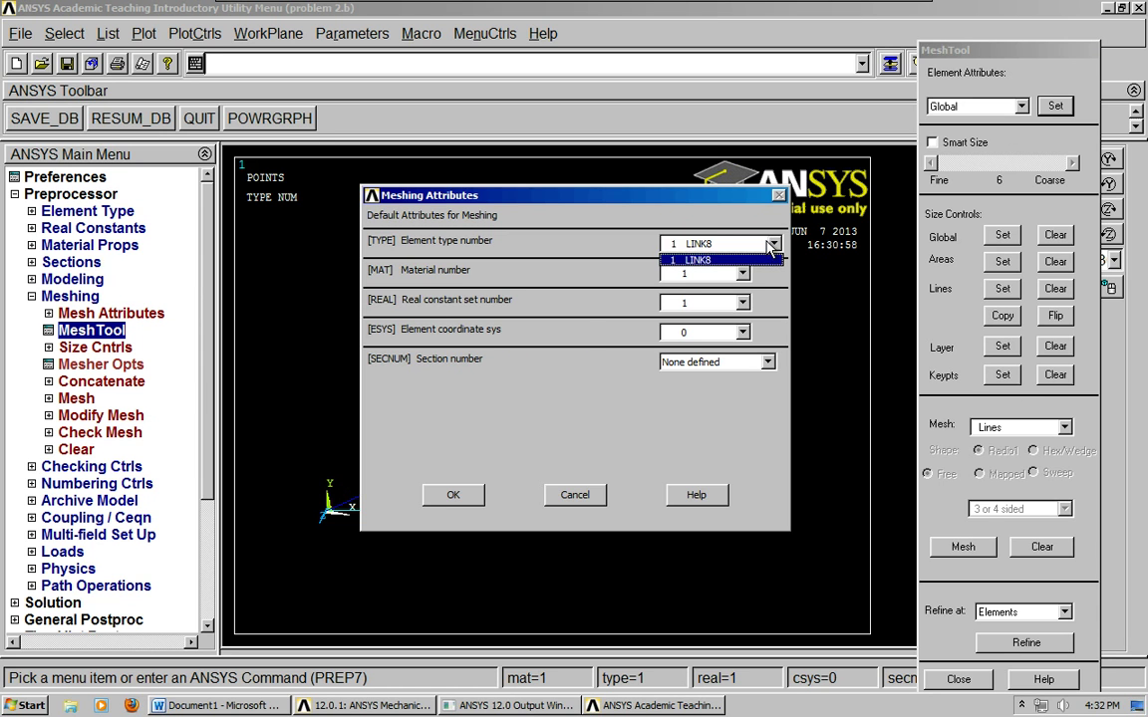
pyautogui.click(738, 258)
pyautogui.click(742, 273)
pyautogui.click(732, 287)
pyautogui.click(743, 301)
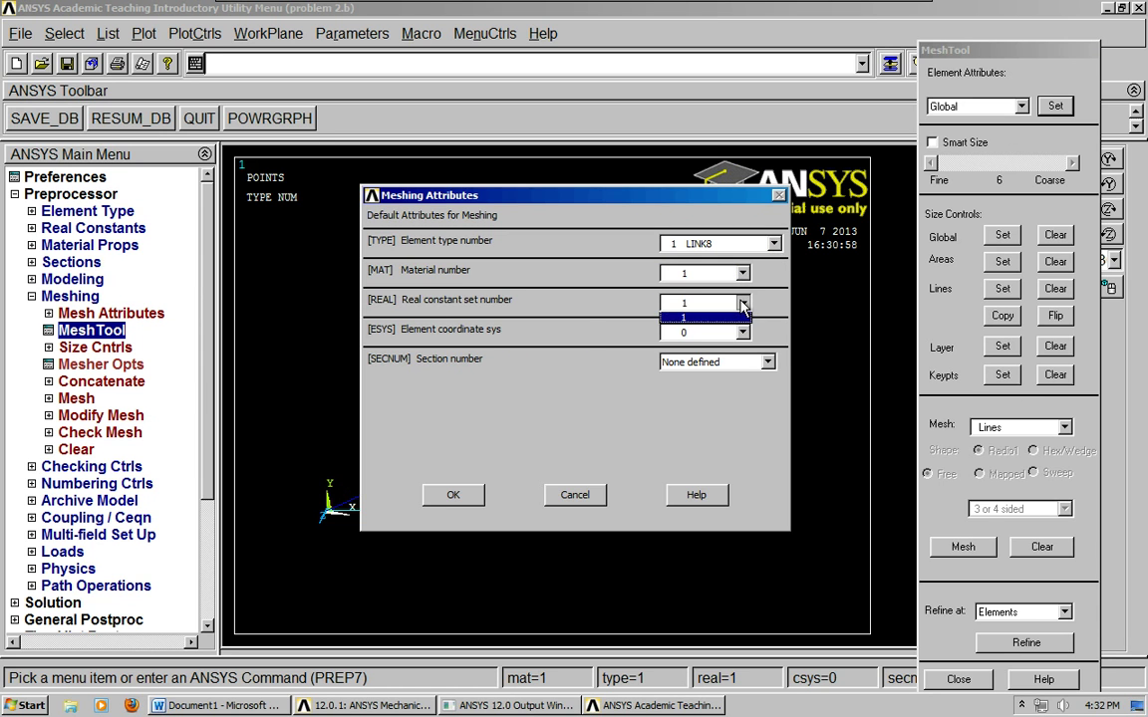
pyautogui.click(454, 495)
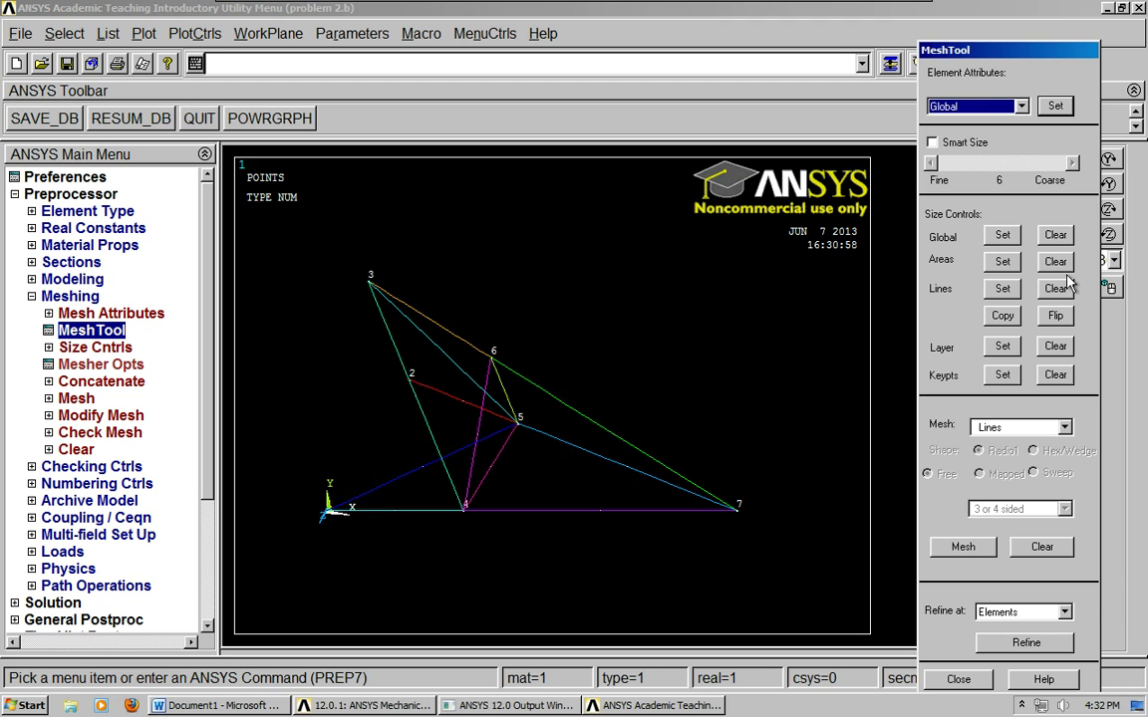
# - Set the number of element divisions to 1 on all truss lines
pyautogui.click(1001, 289)
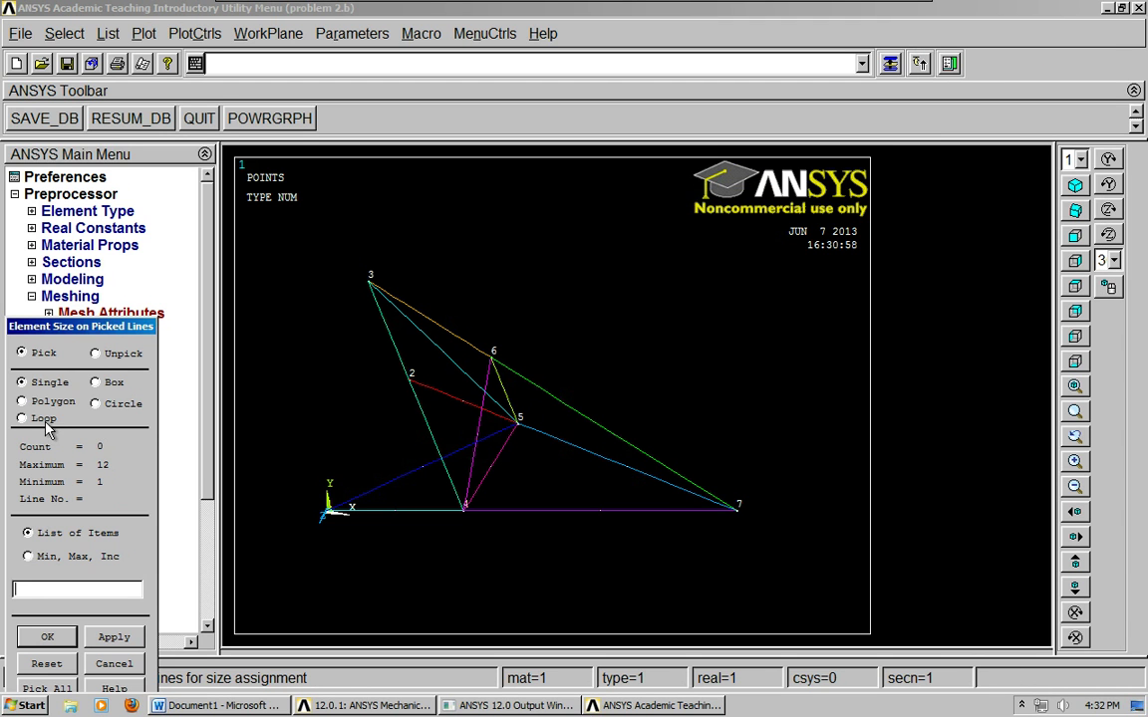
pyautogui.moveTo(79, 334); pyautogui.dragTo(94, 215)
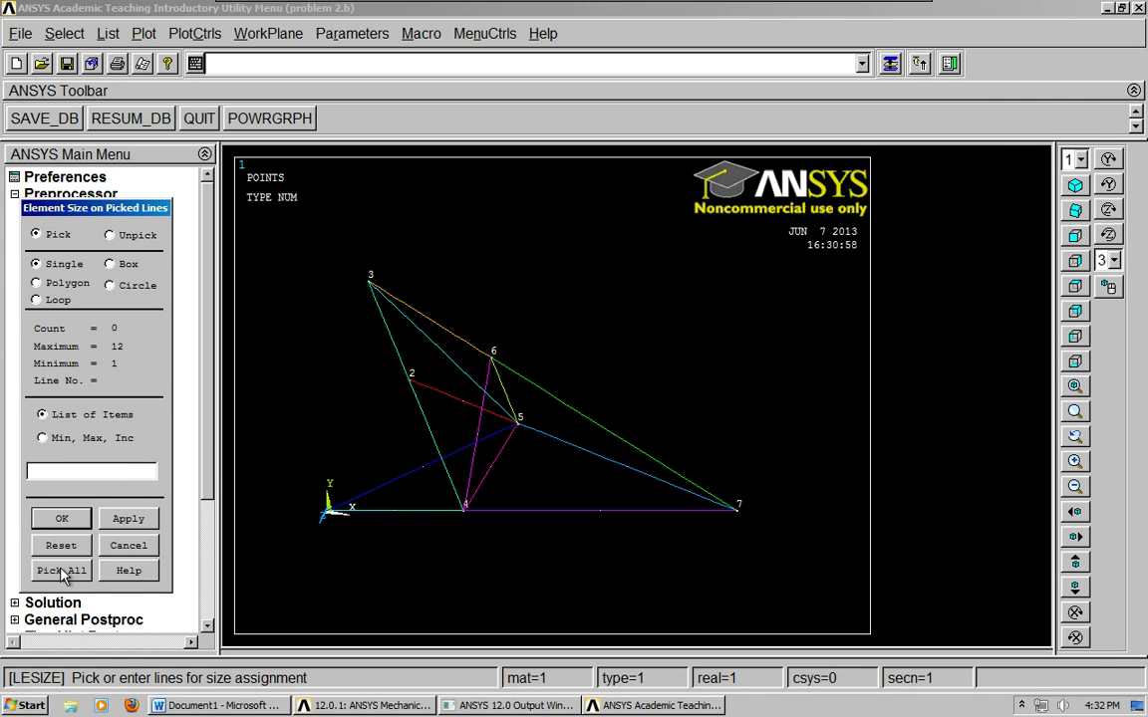
pyautogui.click(60, 516)
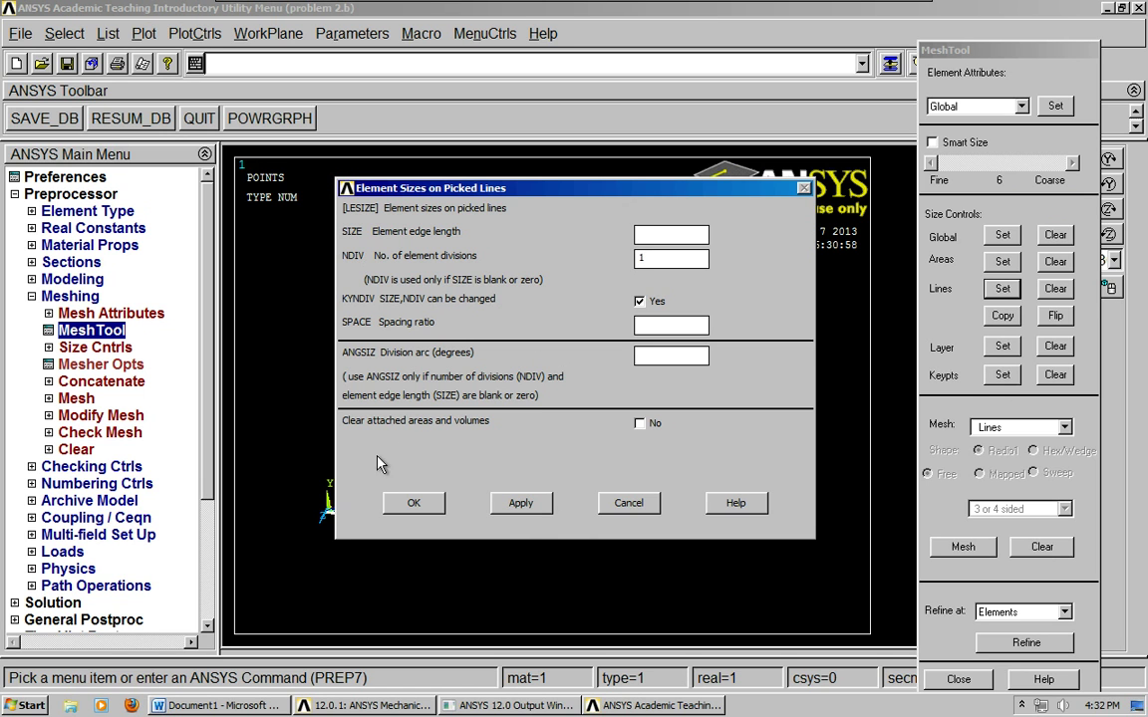
pyautogui.click(426, 503)
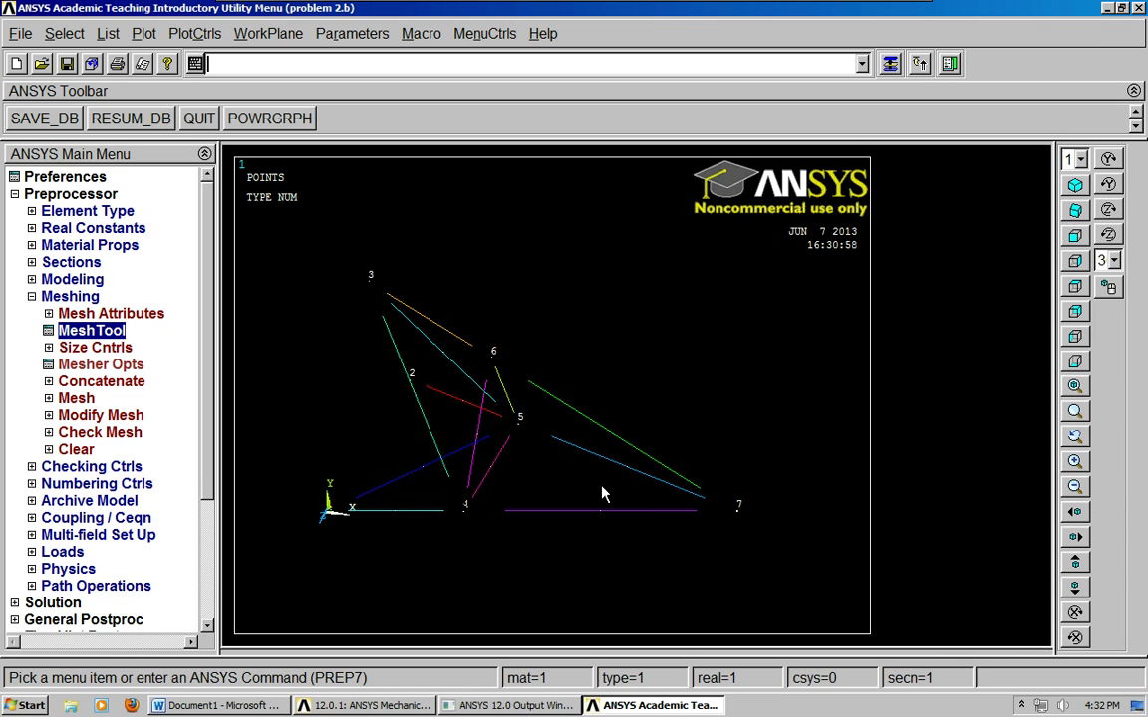
# - Mesh all the truss lines with the MeshTool and save the database
pyautogui.click(91, 331)
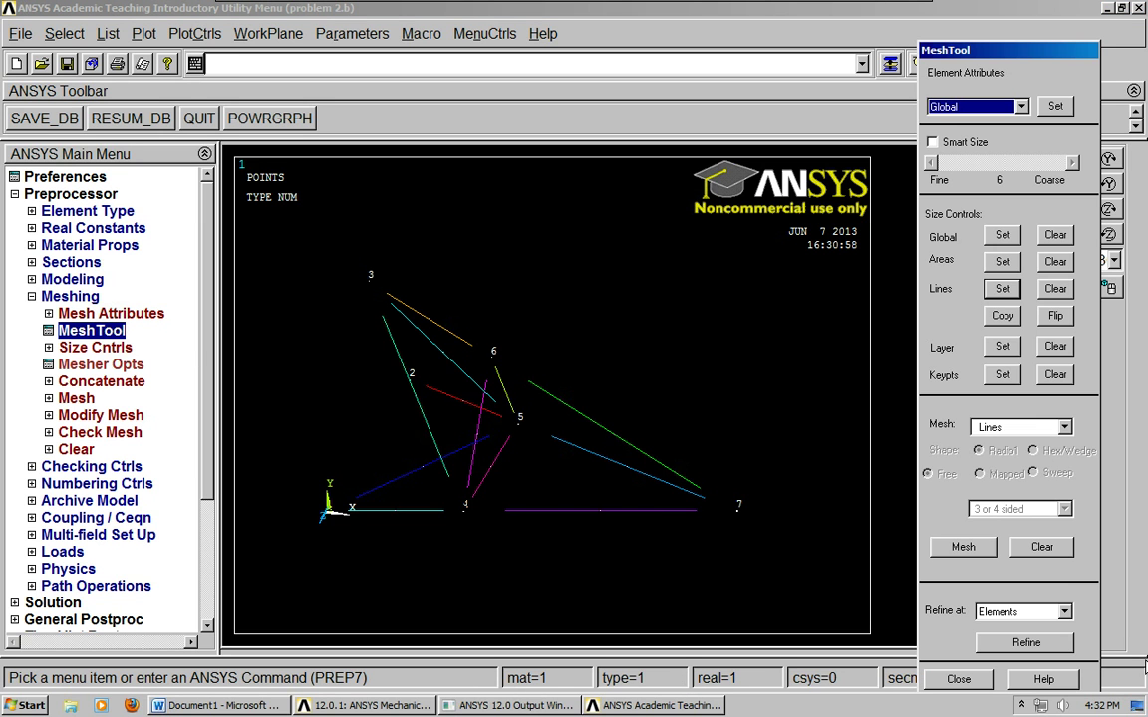
pyautogui.click(1016, 427)
pyautogui.click(996, 470)
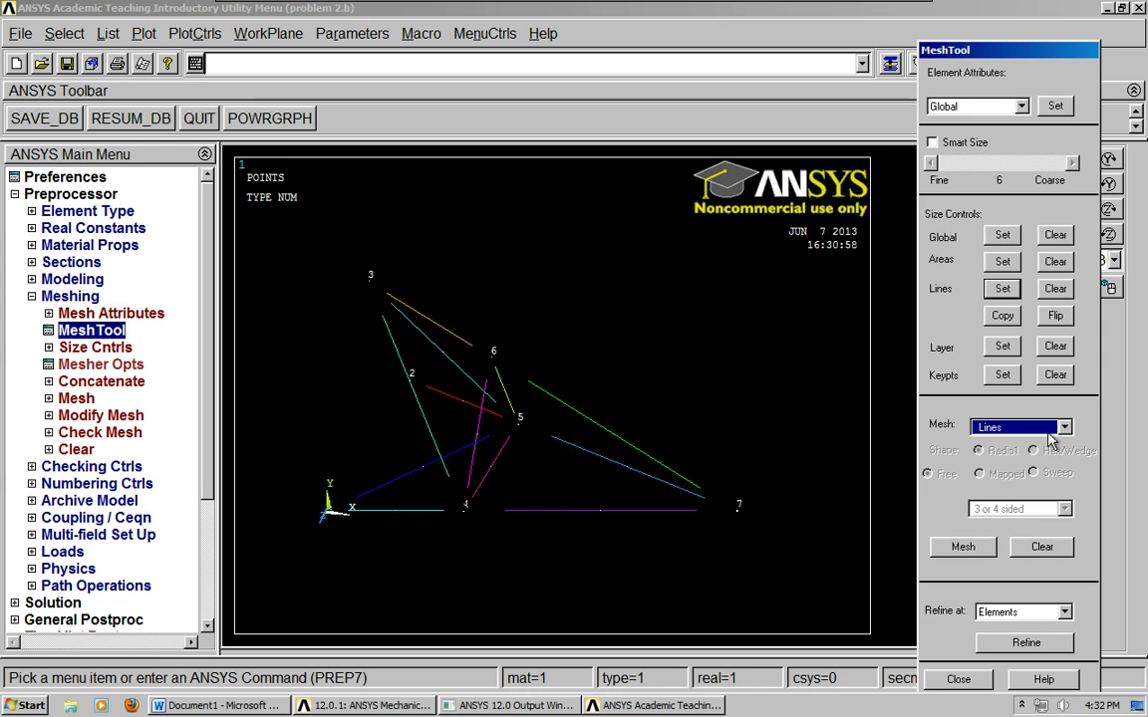
pyautogui.click(974, 551)
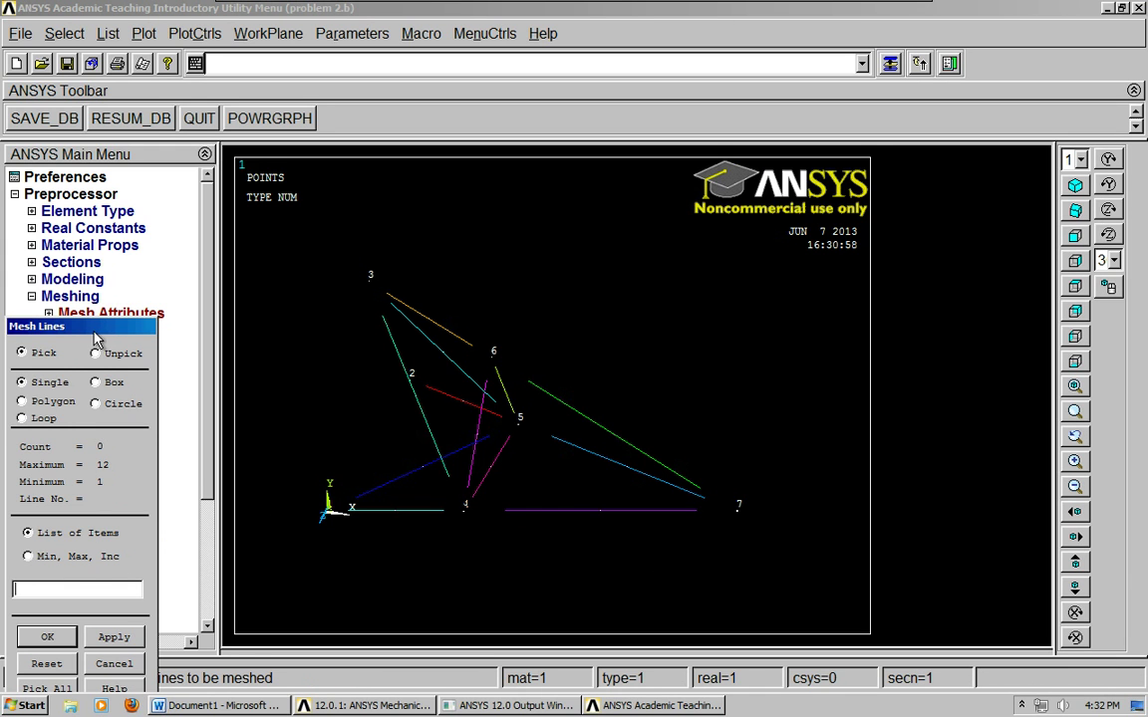
pyautogui.moveTo(93, 329); pyautogui.dragTo(110, 254)
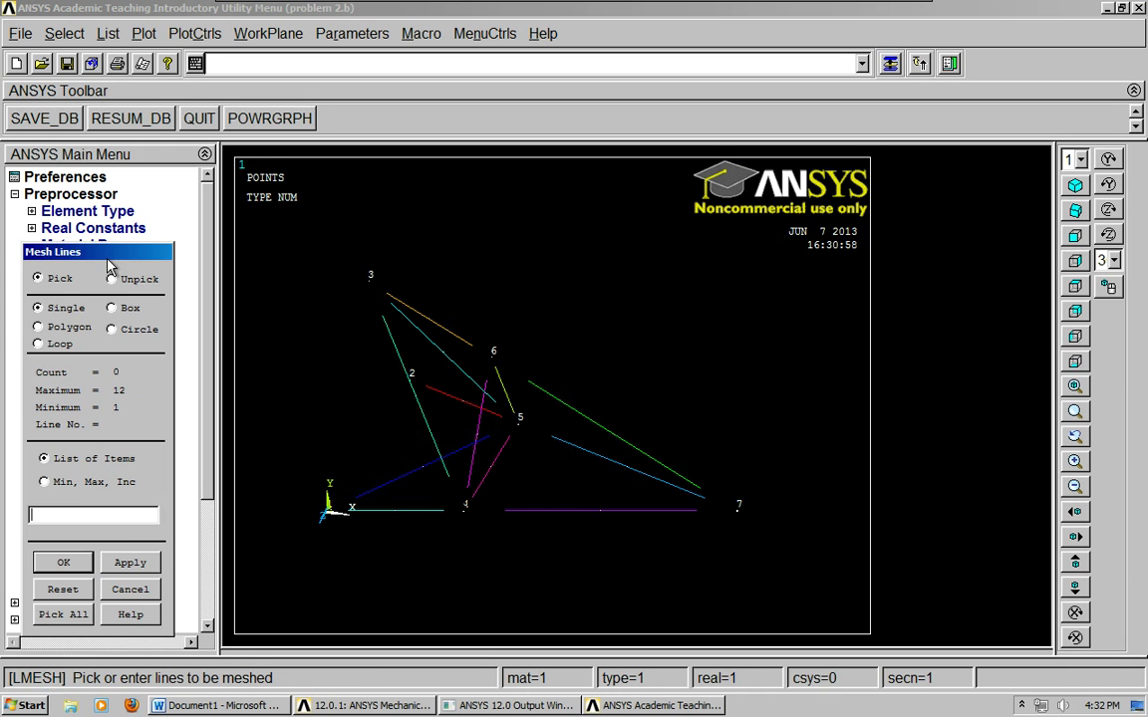
pyautogui.click(60, 614)
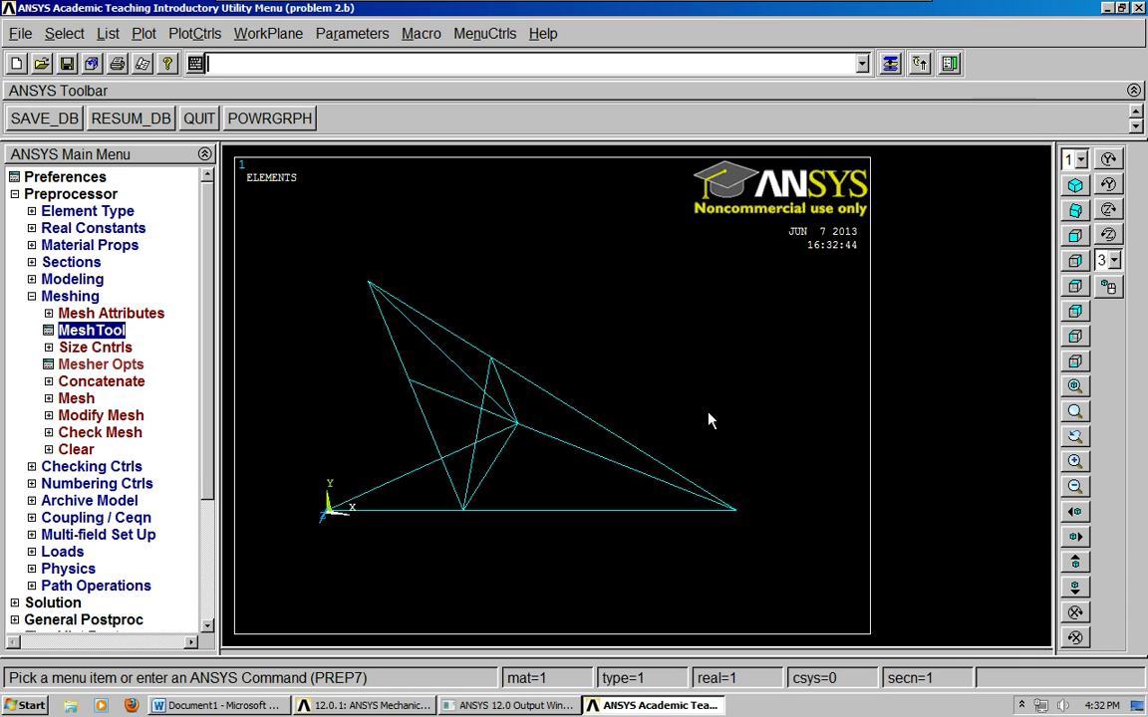
pyautogui.click(58, 121)
# - Turn on node numbers in the plot numbering controls and replot the meshed truss
pyautogui.click(110, 34)
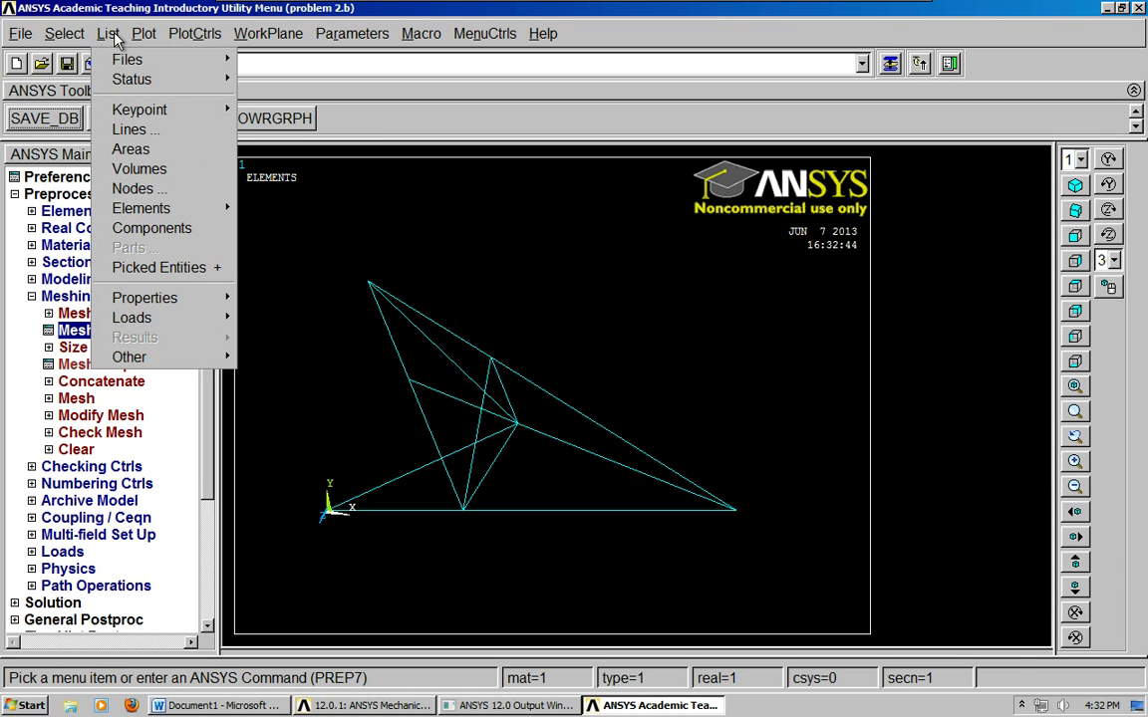
pyautogui.click(182, 33)
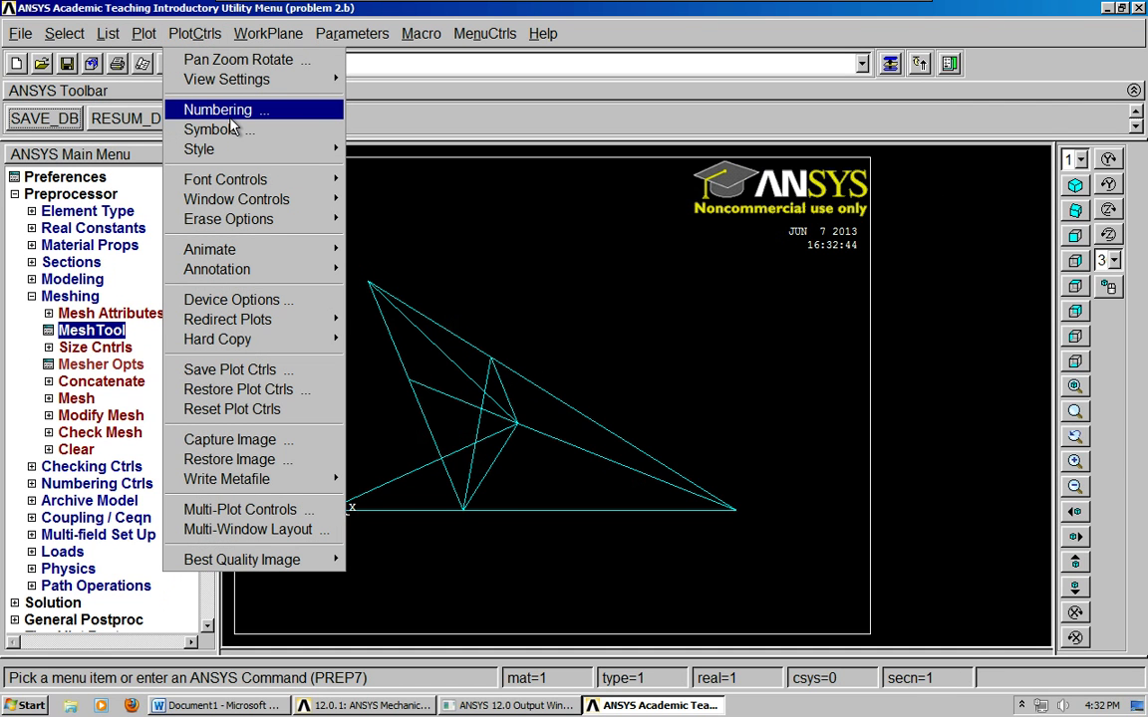
pyautogui.click(217, 110)
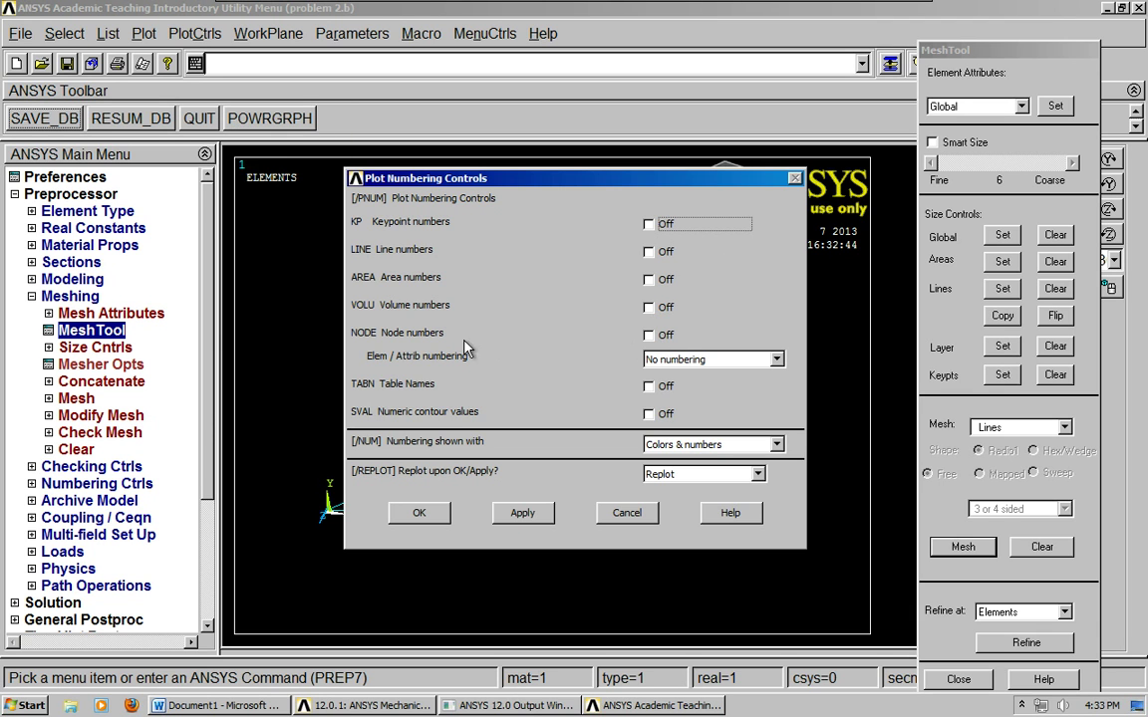
pyautogui.click(649, 335)
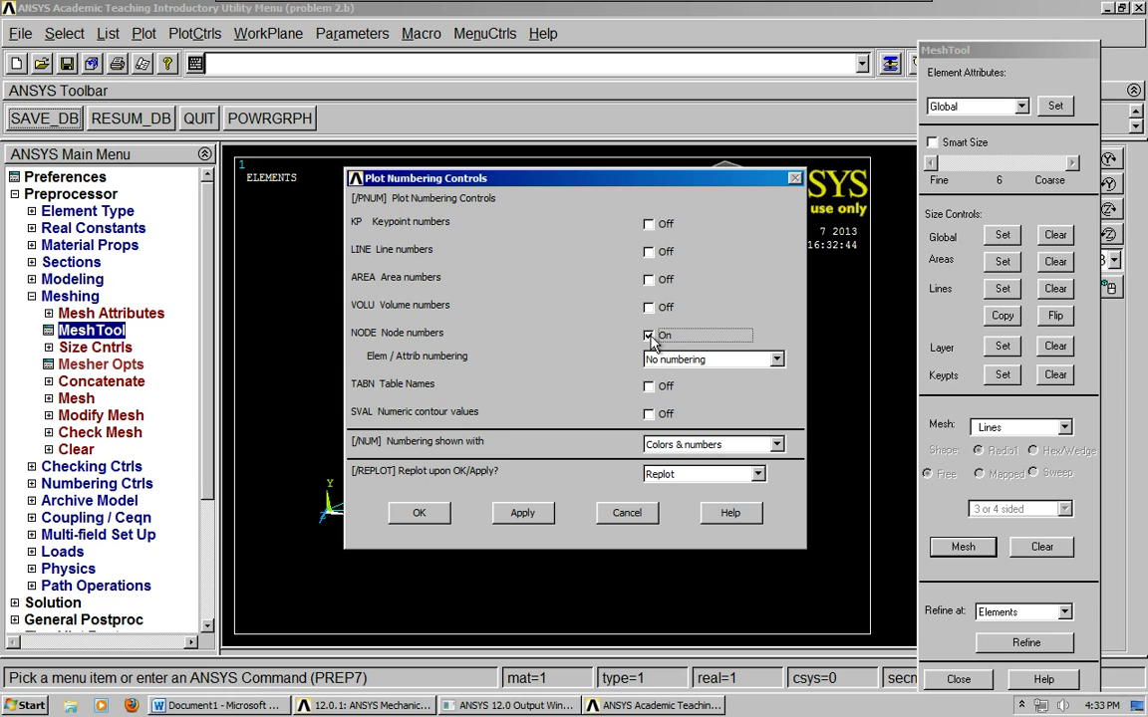
pyautogui.click(434, 514)
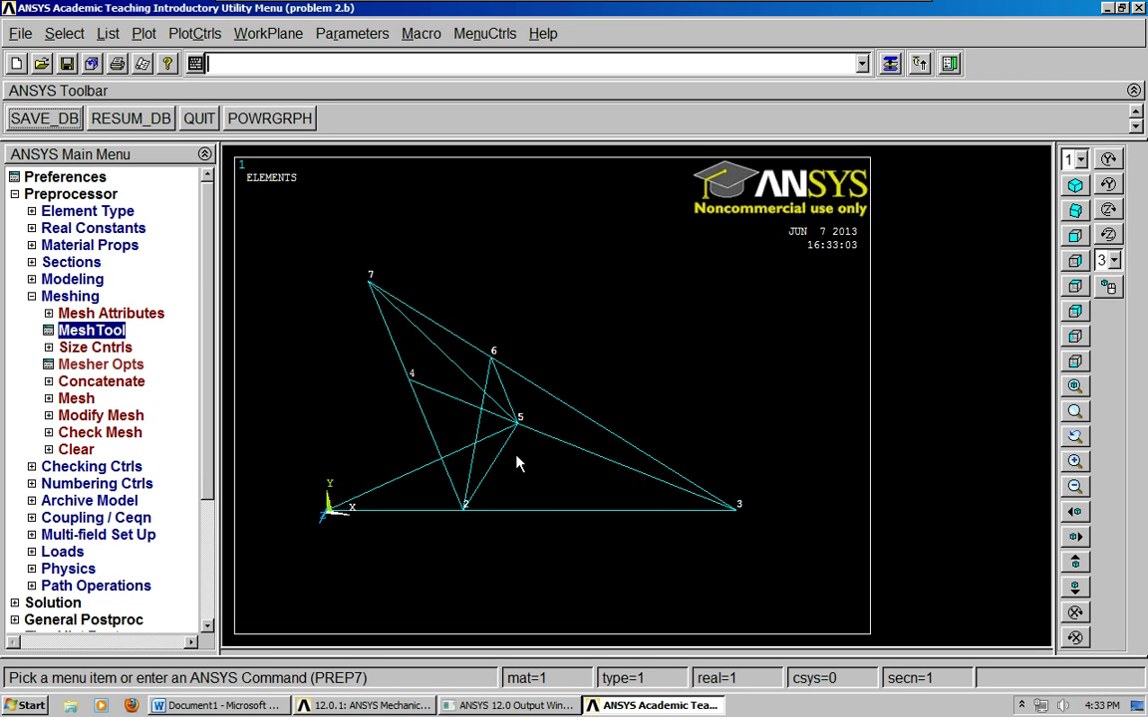
# - Turn off node numbers and set the element/attribute numbering to Element numbers in the truss plot
pyautogui.click(194, 35)
pyautogui.click(190, 110)
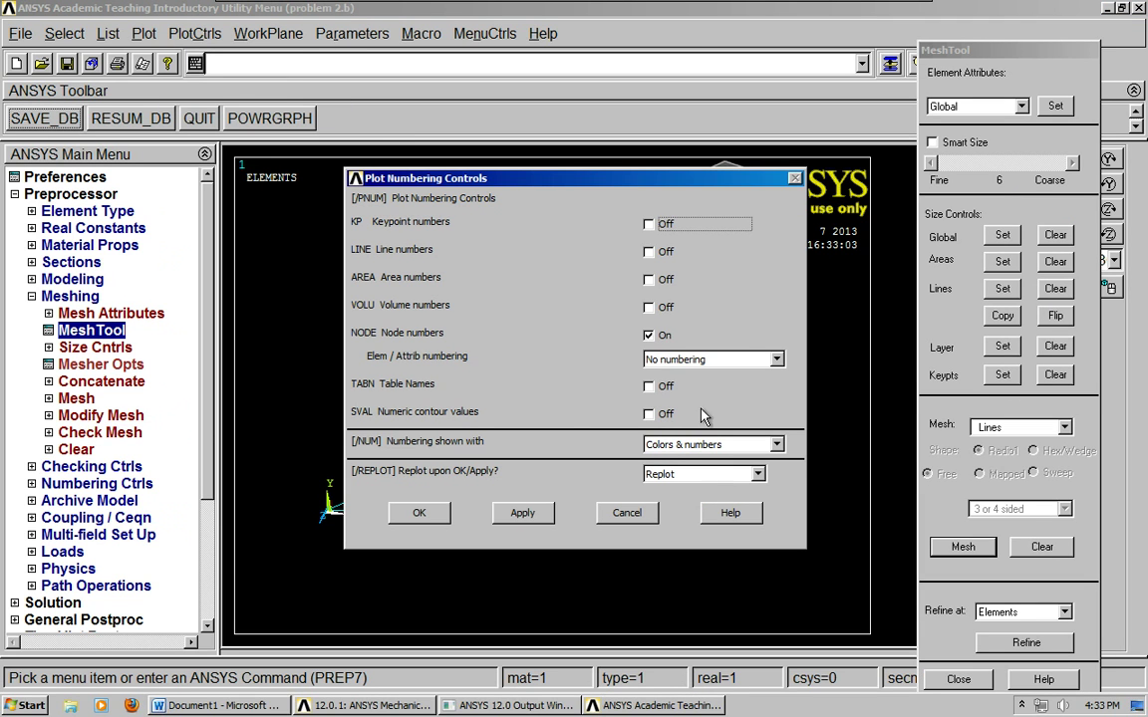
pyautogui.click(649, 336)
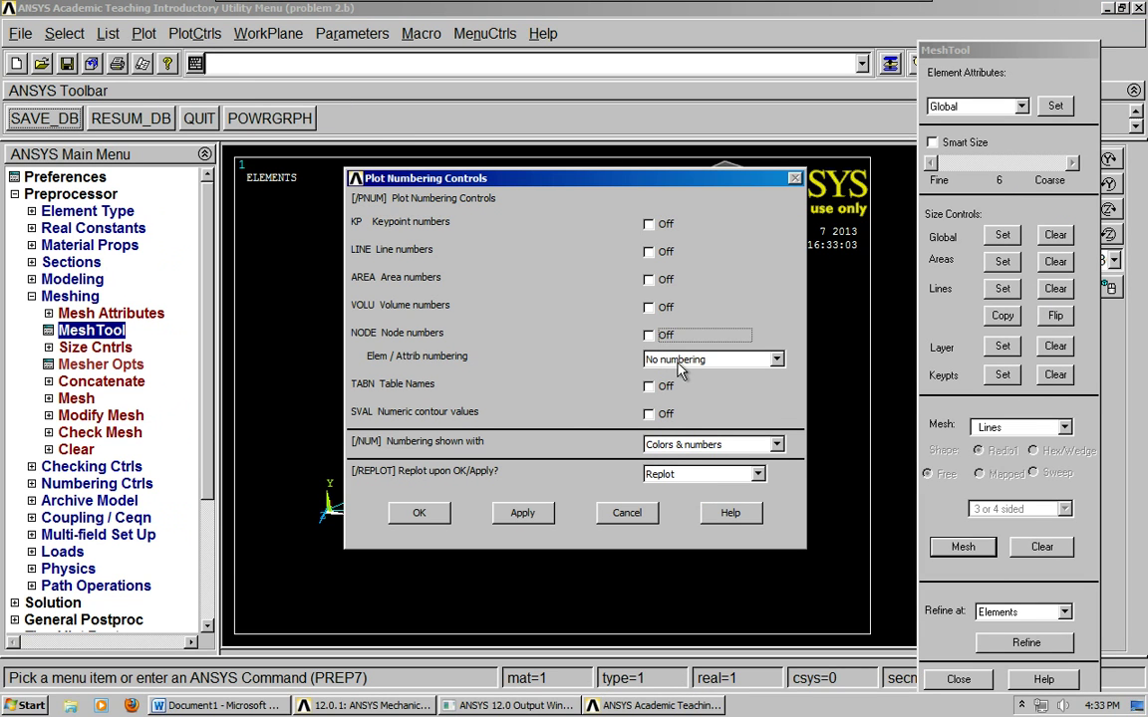
pyautogui.click(678, 360)
pyautogui.click(689, 392)
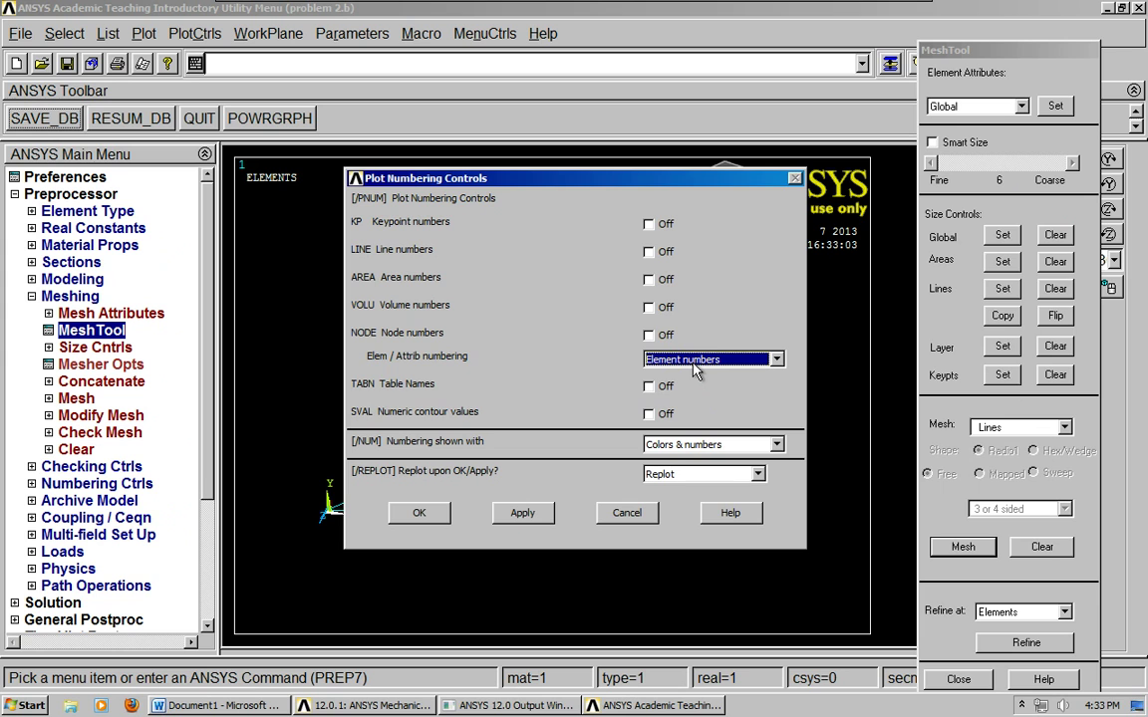
pyautogui.click(420, 513)
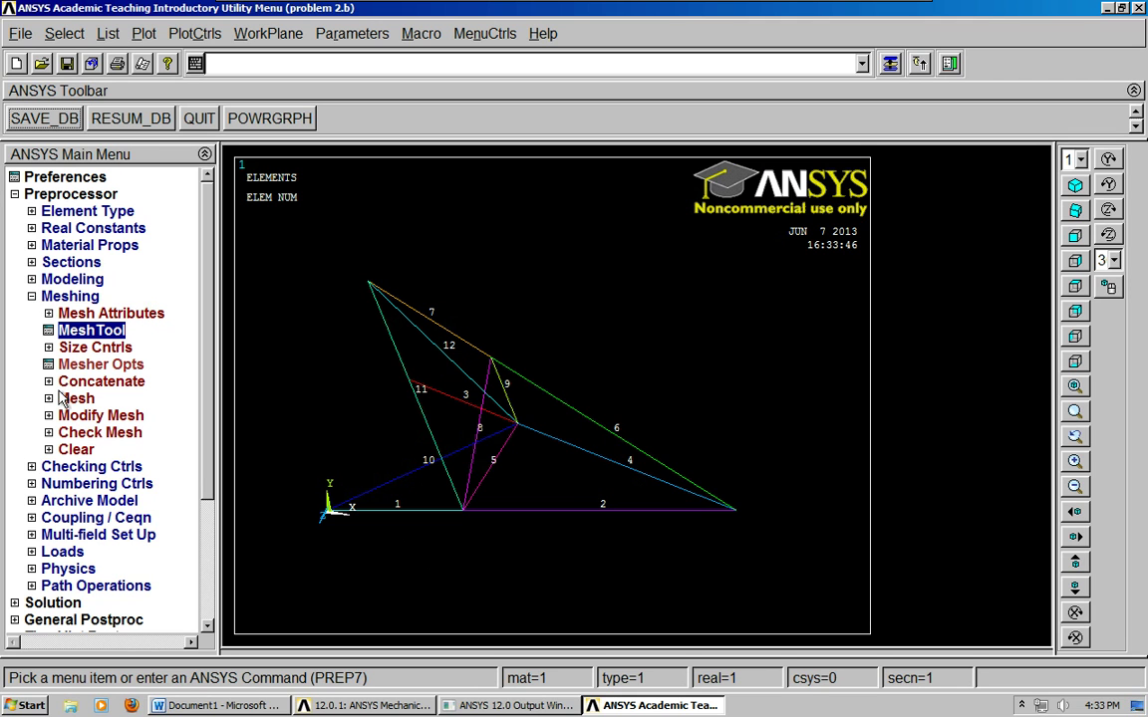
# - List all elements with their nodes and attributes, review the connectivity, and close the listing
pyautogui.click(62, 299)
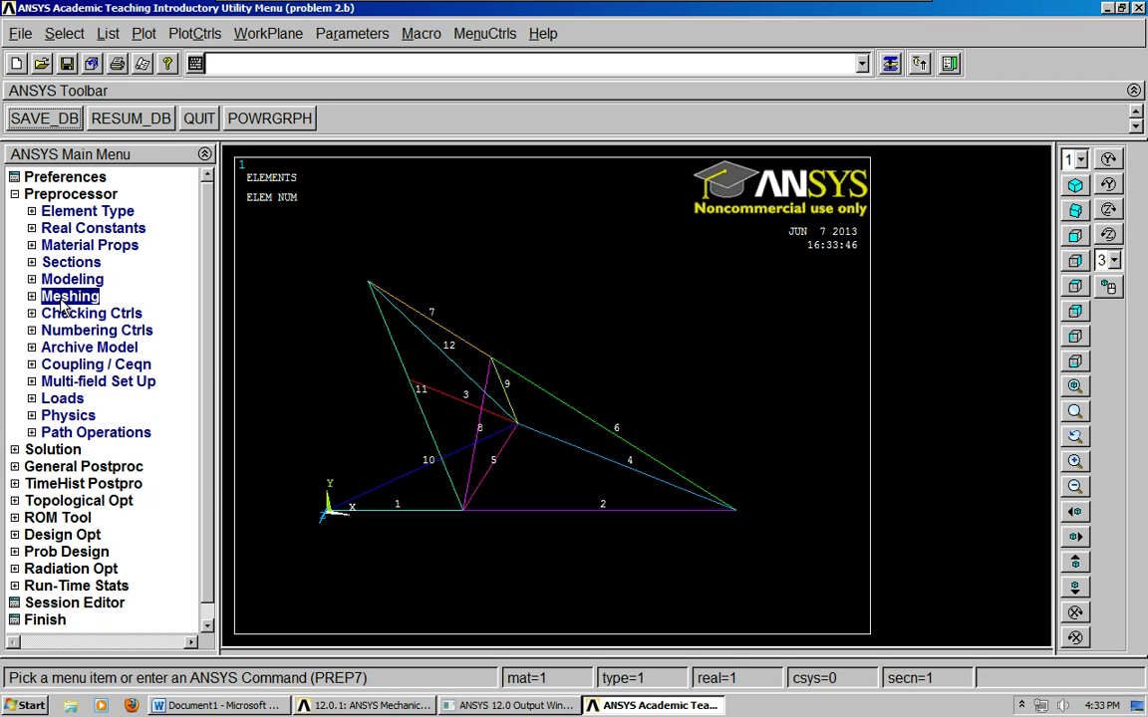
pyautogui.click(107, 34)
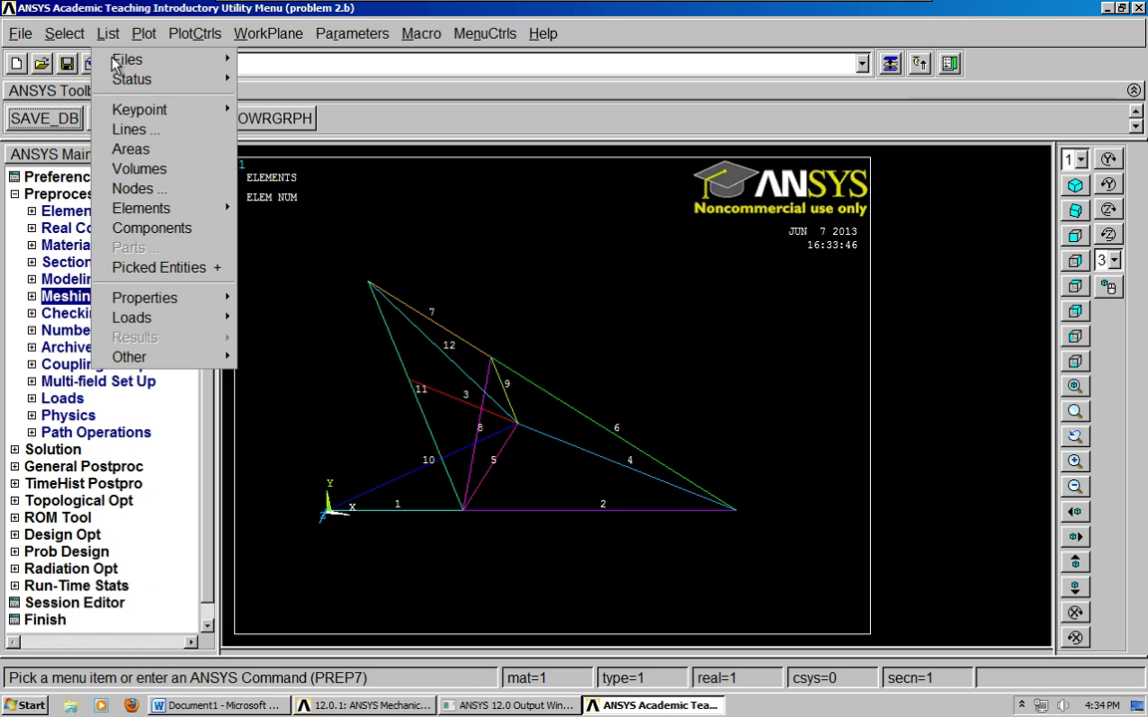
pyautogui.moveTo(174, 309)
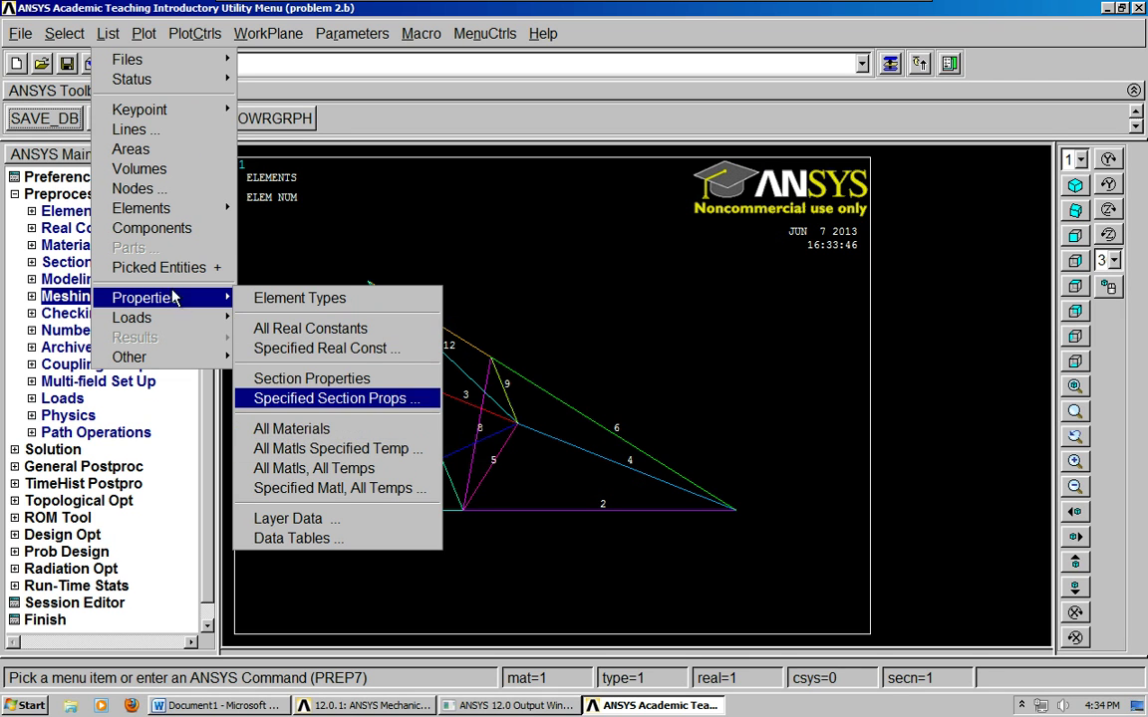
pyautogui.moveTo(182, 211)
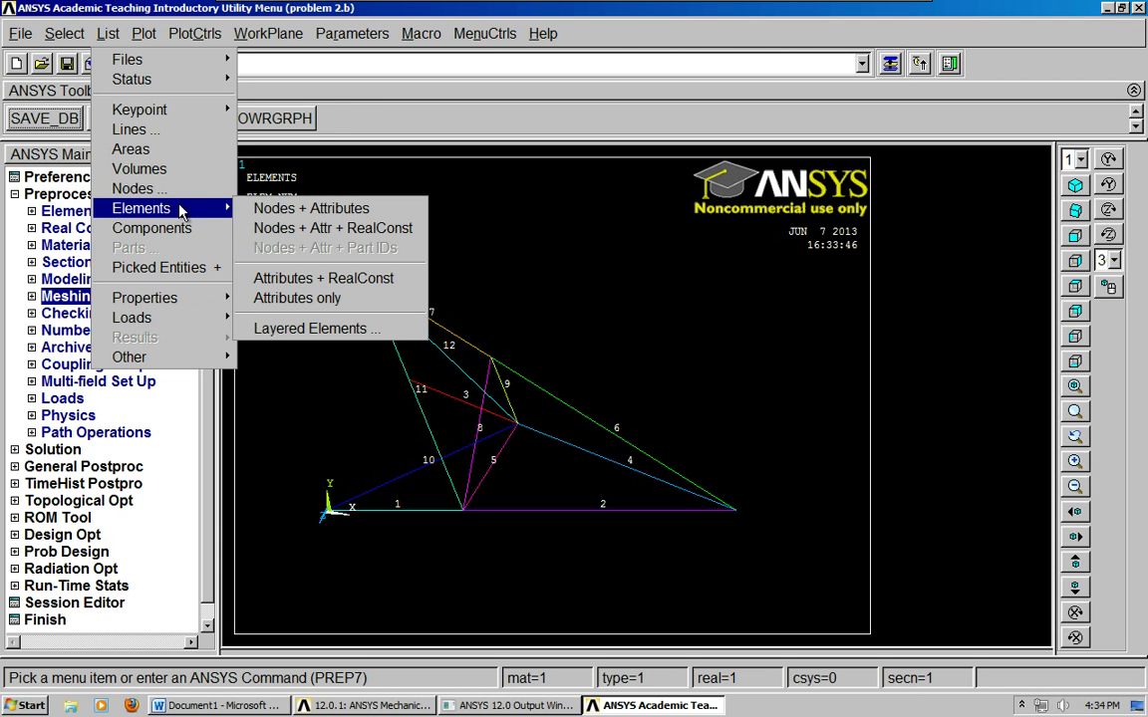
pyautogui.click(257, 209)
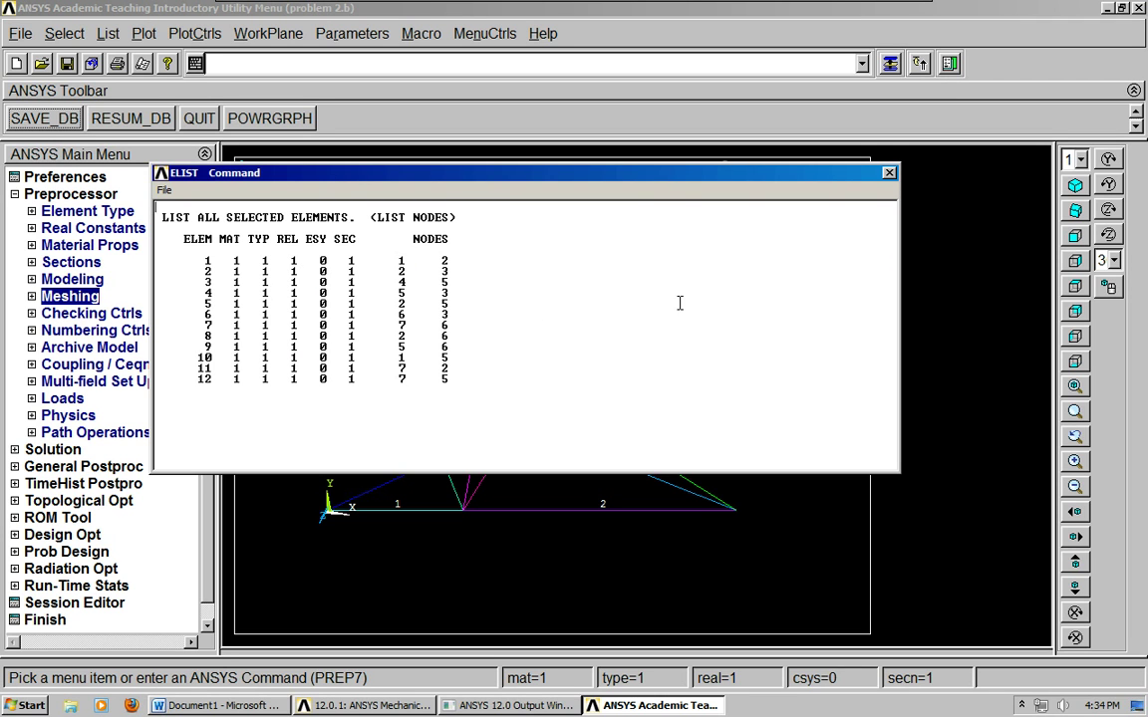
pyautogui.click(889, 175)
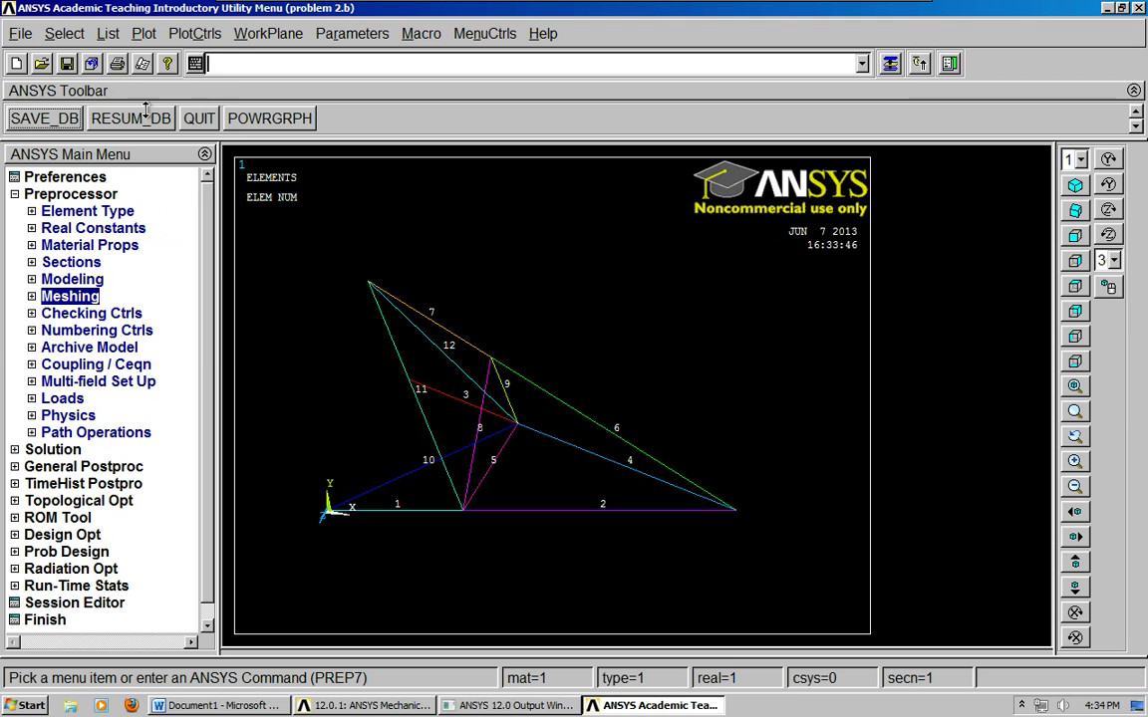
pyautogui.click(108, 34)
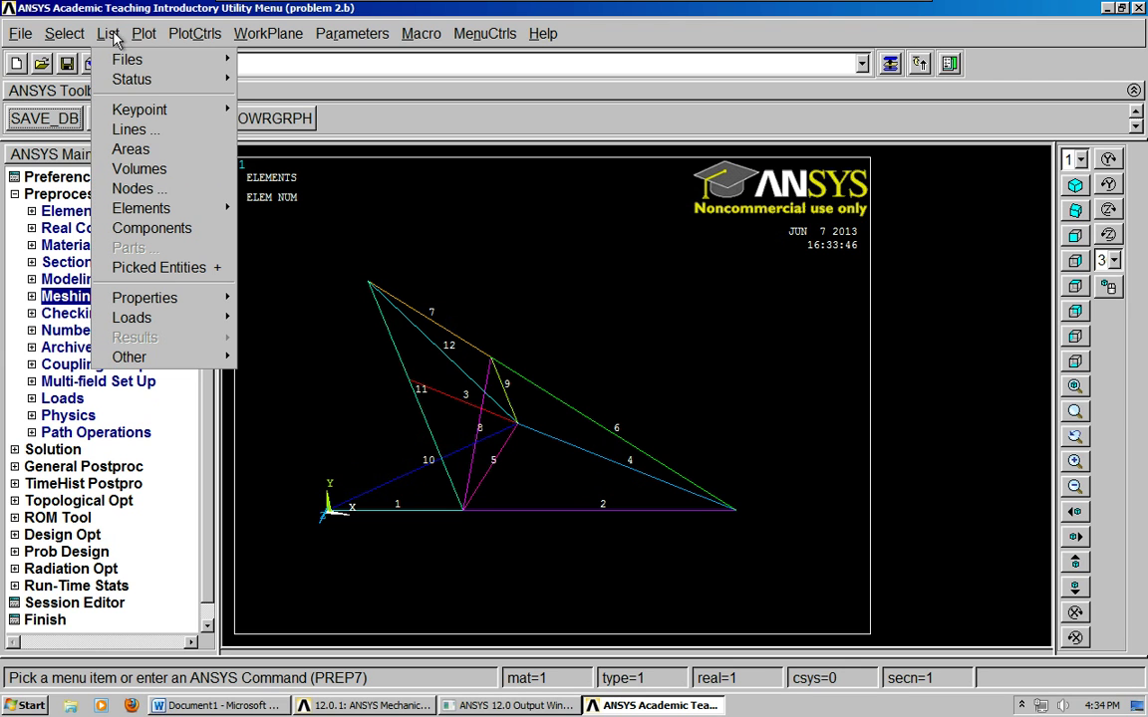
pyautogui.click(172, 135)
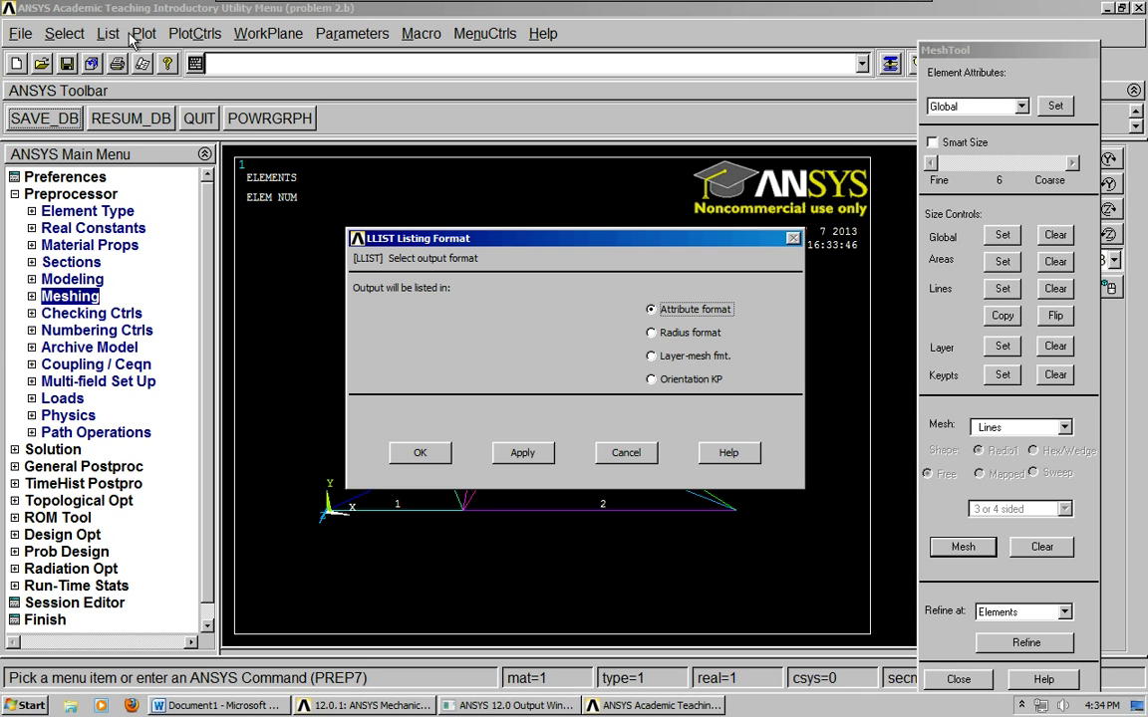
pyautogui.click(596, 445)
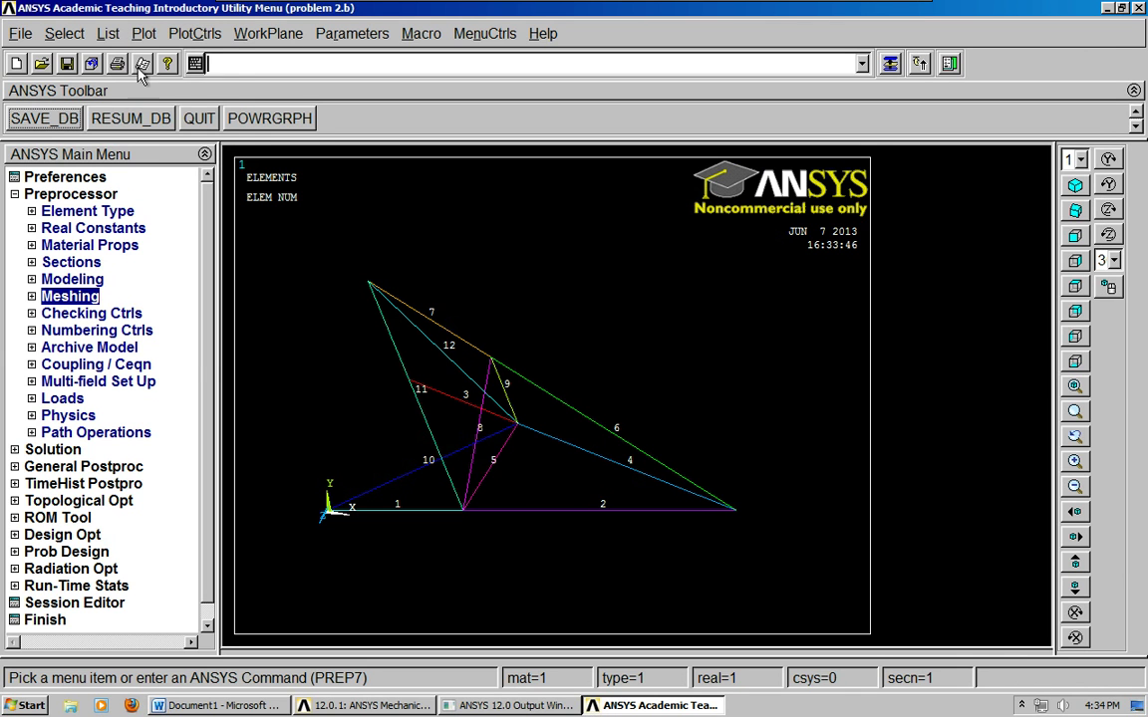
# - List all lines in attribute format, review their keypoints and lengths, and close the listing
pyautogui.click(108, 32)
pyautogui.click(151, 130)
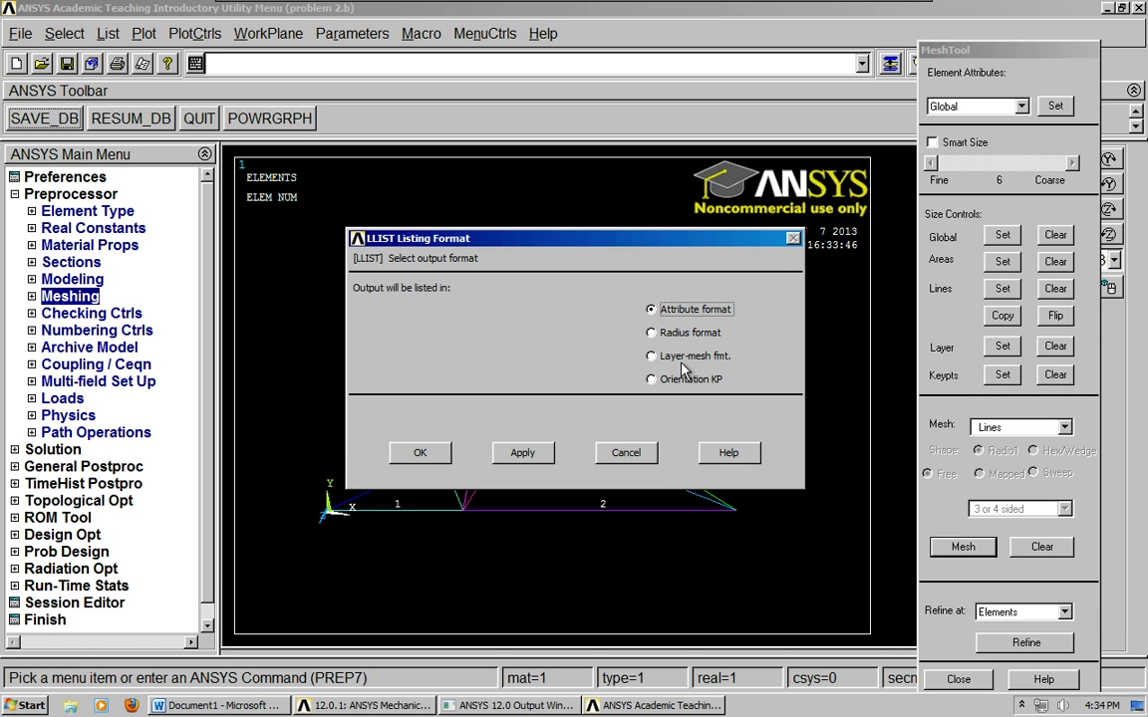
pyautogui.click(420, 453)
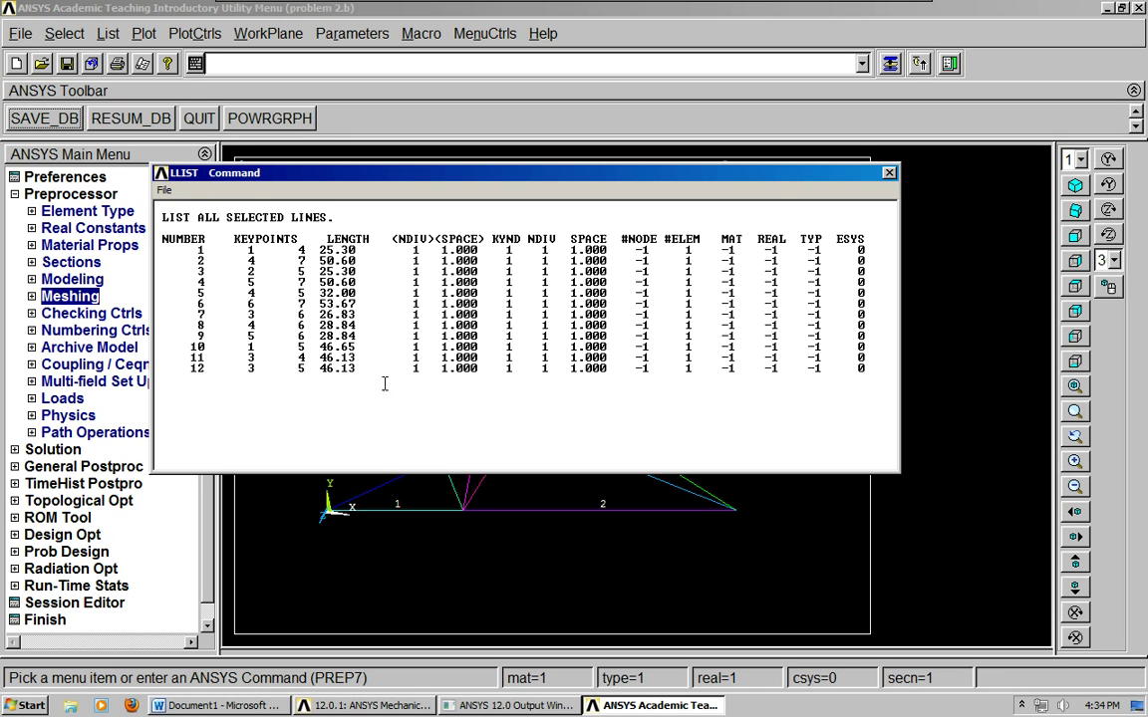
pyautogui.click(887, 174)
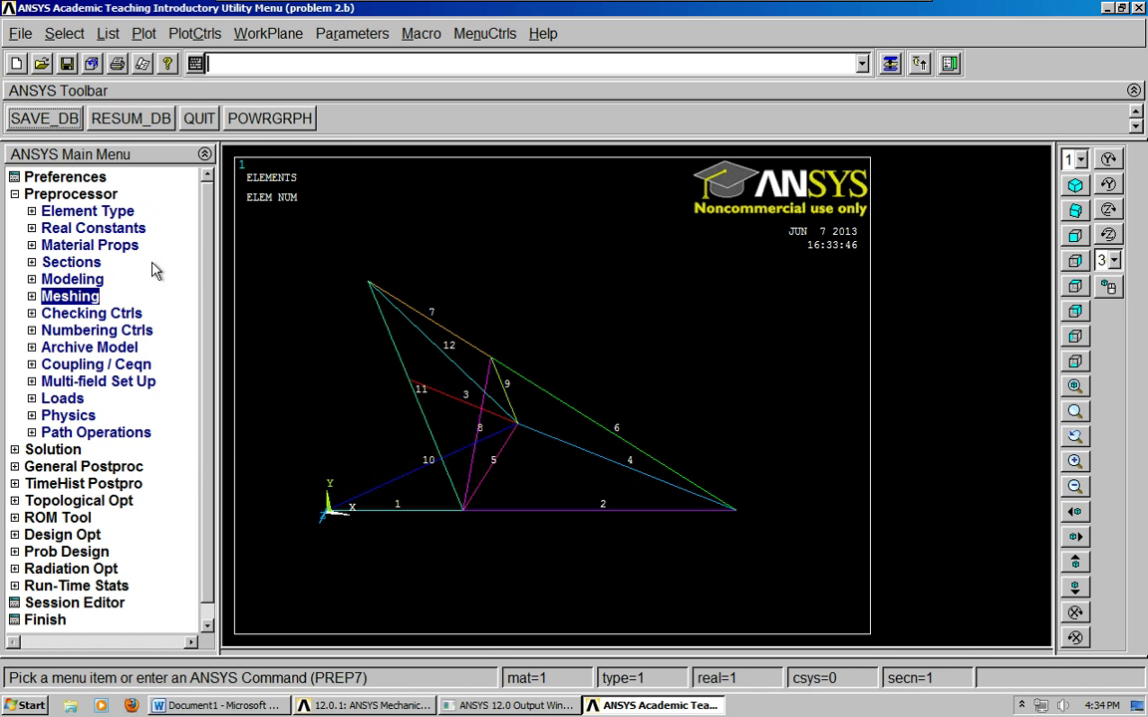
# - Check the supports in the Word problem, and constrain UX, UY and UZ on keypoint 1 at the truss's lower support
pyautogui.click(61, 398)
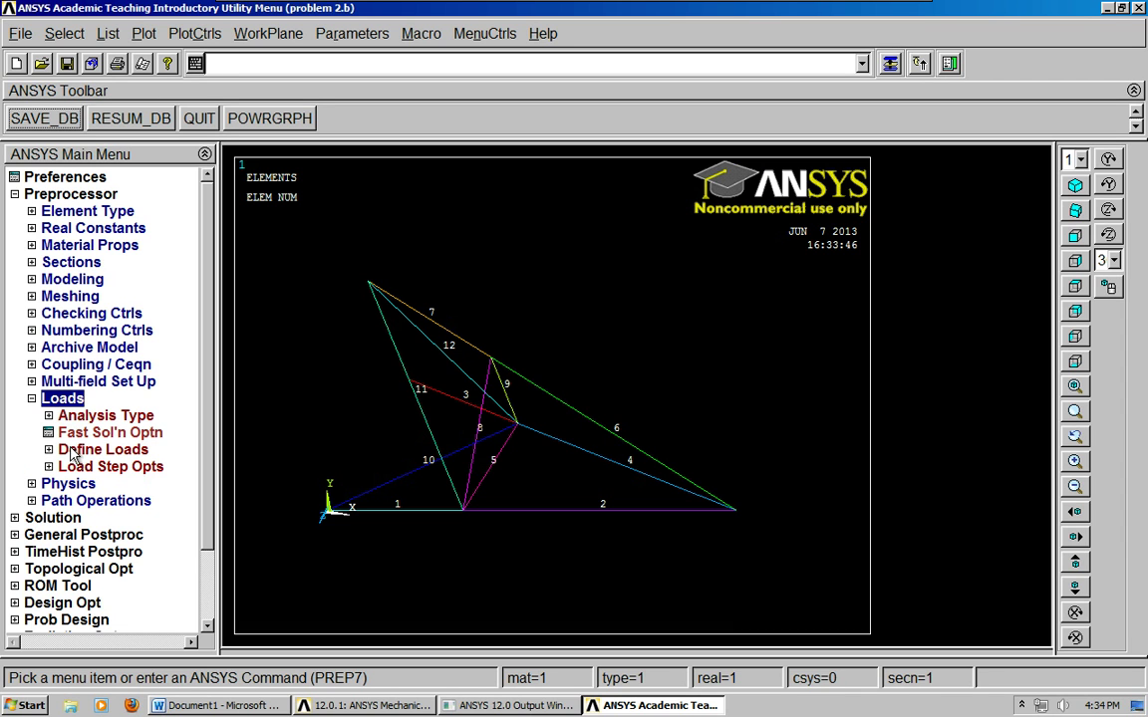
pyautogui.click(72, 449)
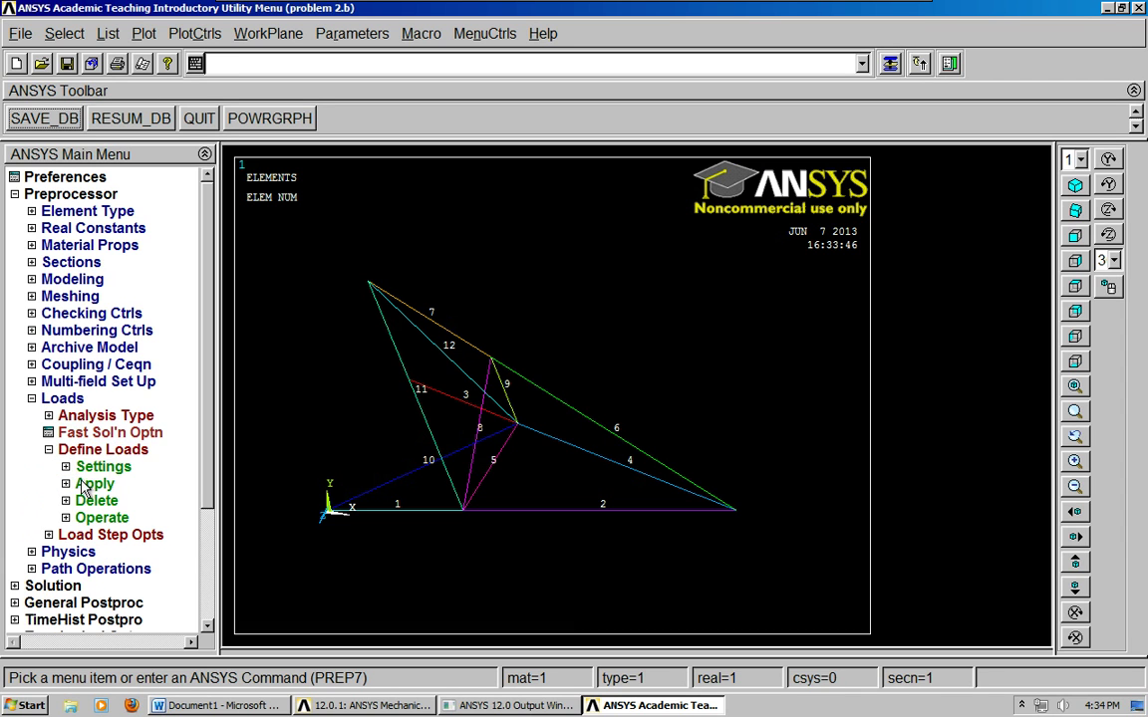
pyautogui.click(92, 484)
pyautogui.click(107, 501)
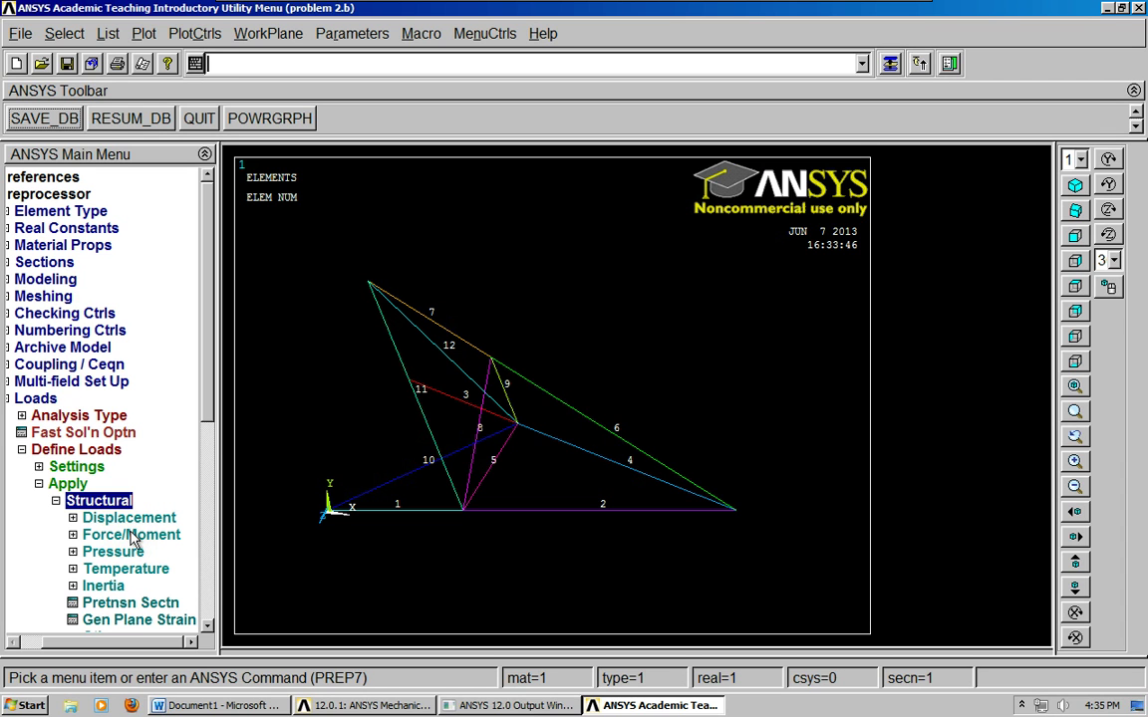
pyautogui.click(129, 518)
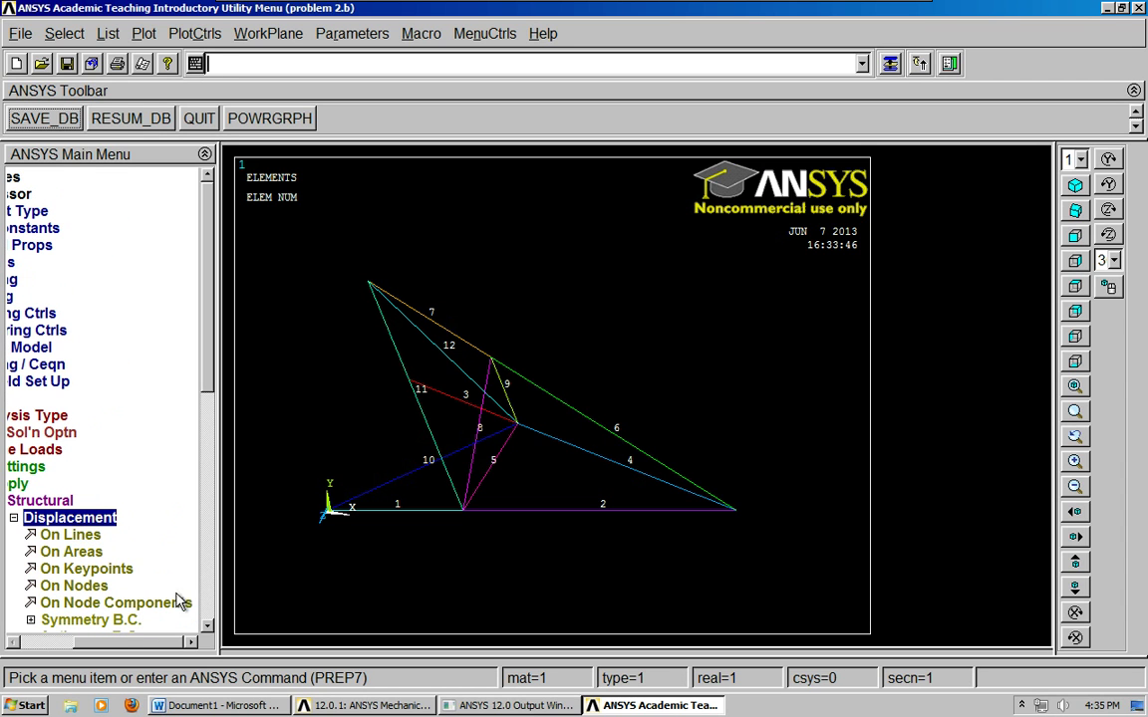
pyautogui.hscroll(-3, 108, 576)
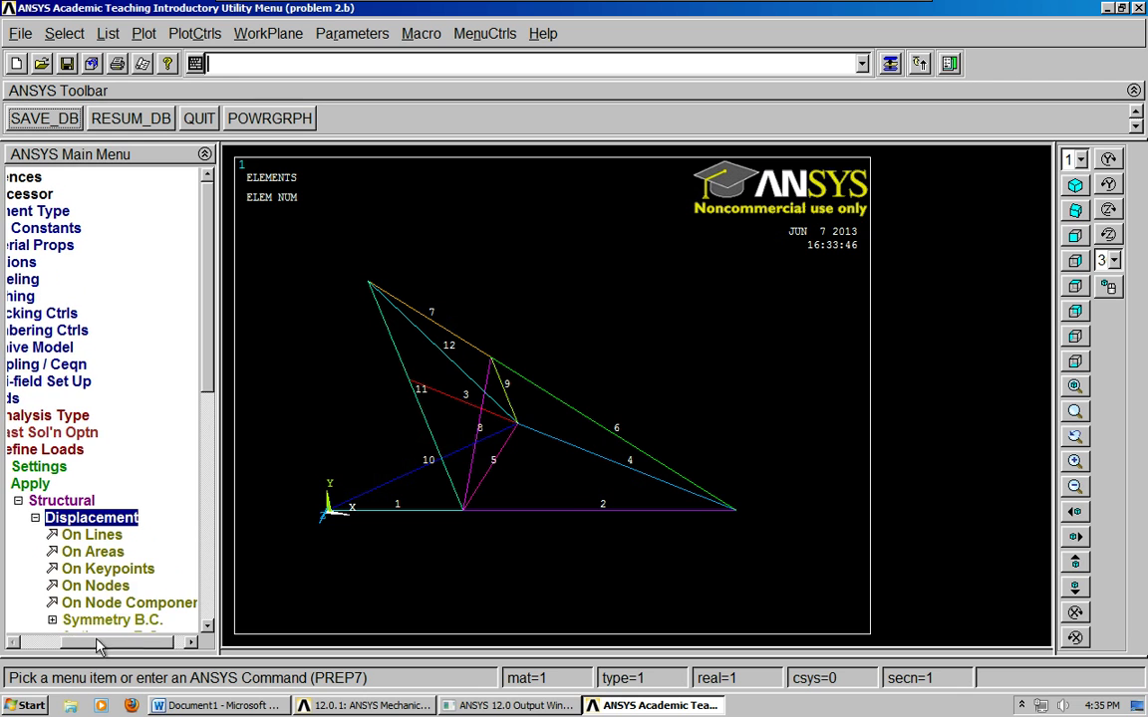
pyautogui.click(95, 570)
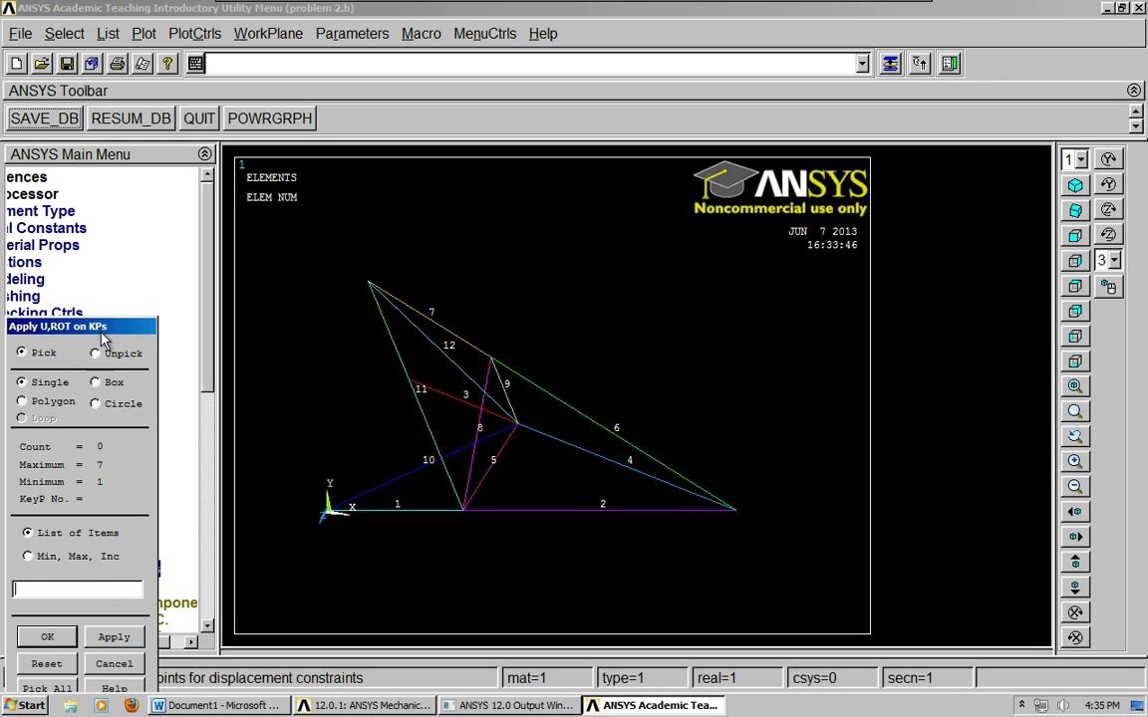
pyautogui.moveTo(106, 328); pyautogui.dragTo(139, 195)
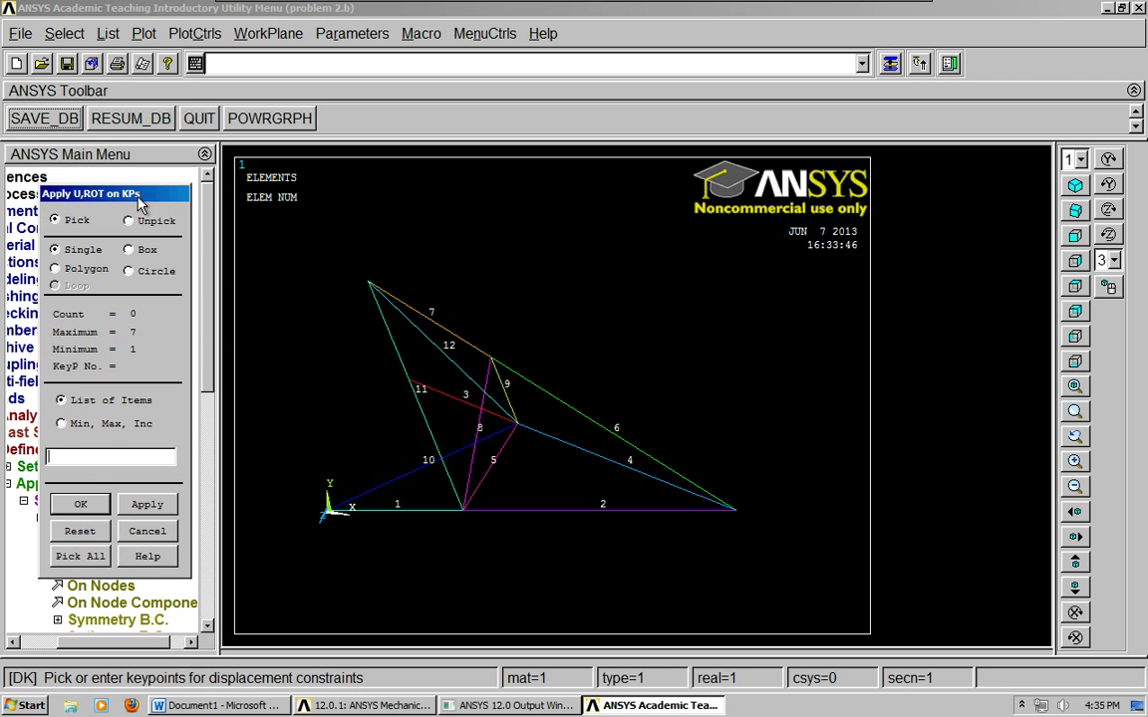
pyautogui.click(211, 707)
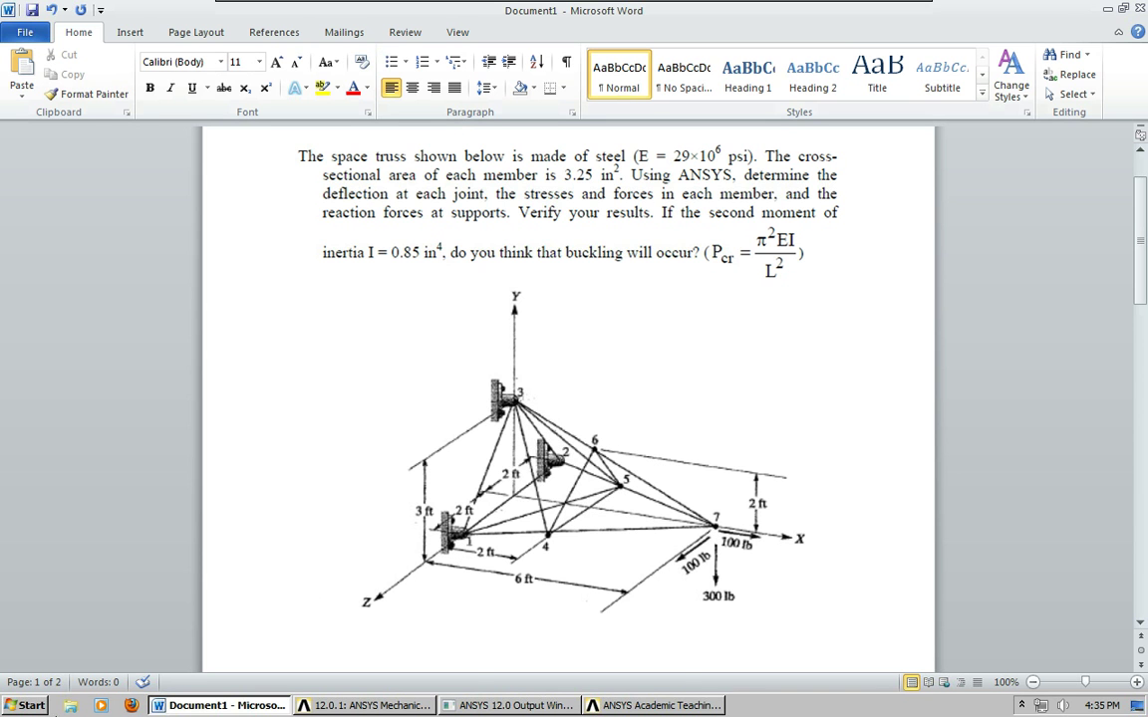
pyautogui.click(654, 705)
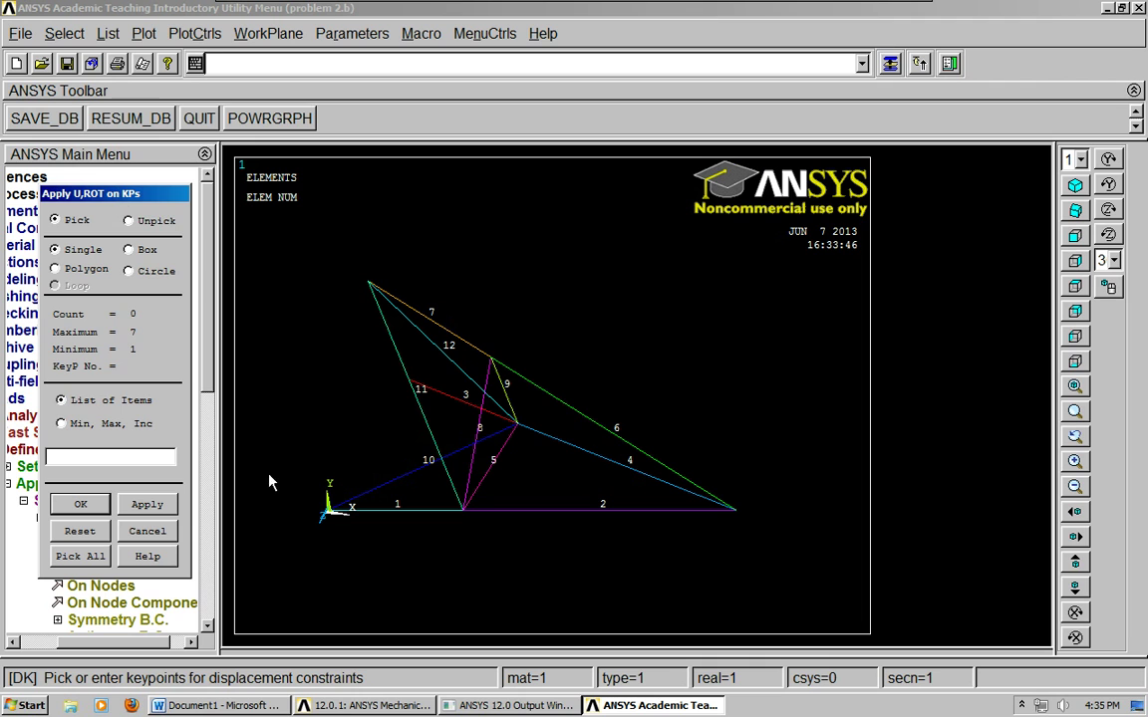
pyautogui.click(80, 504)
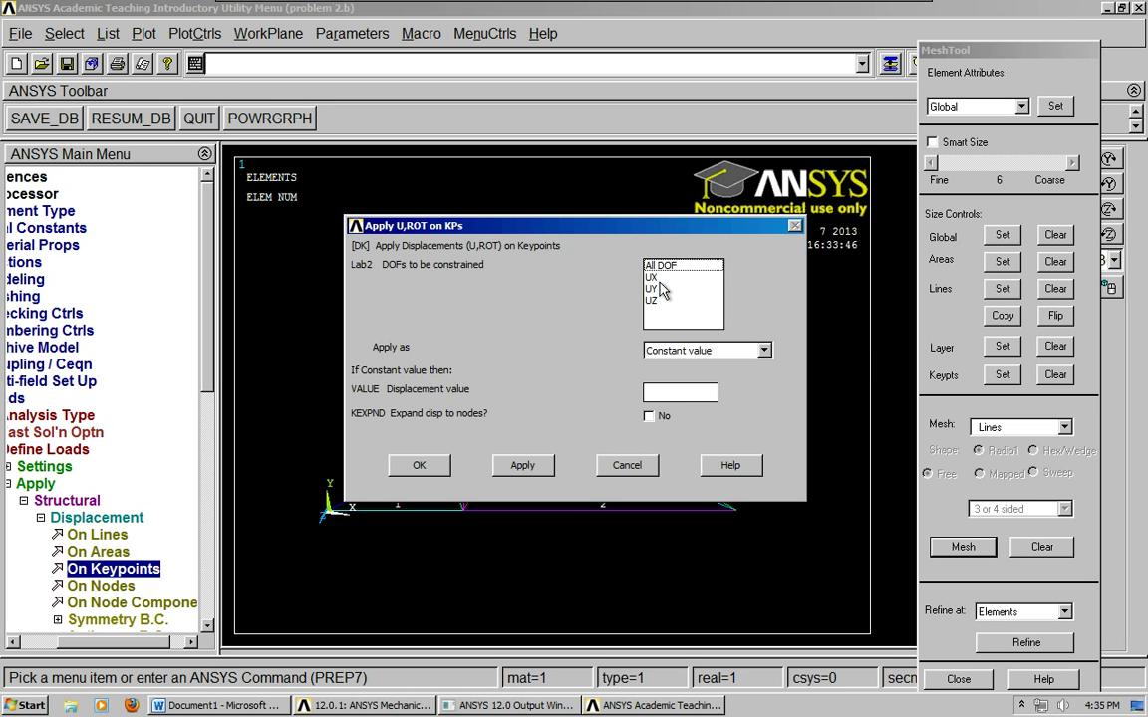
pyautogui.moveTo(653, 277); pyautogui.dragTo(653, 309)
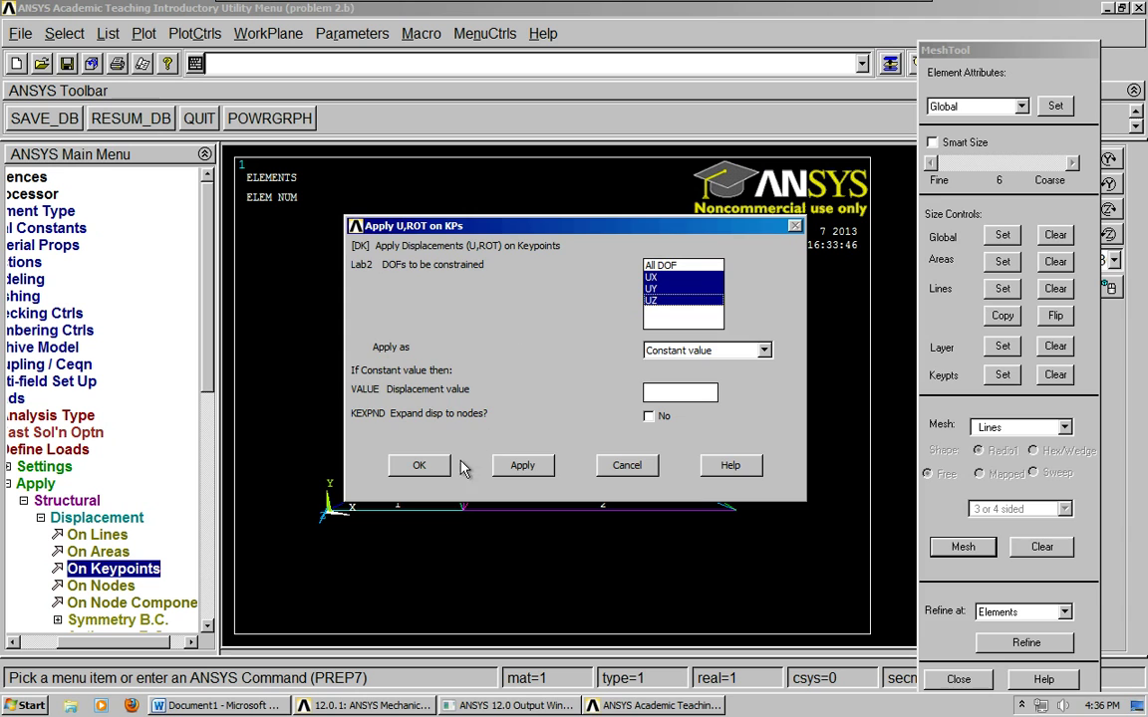
pyautogui.click(418, 466)
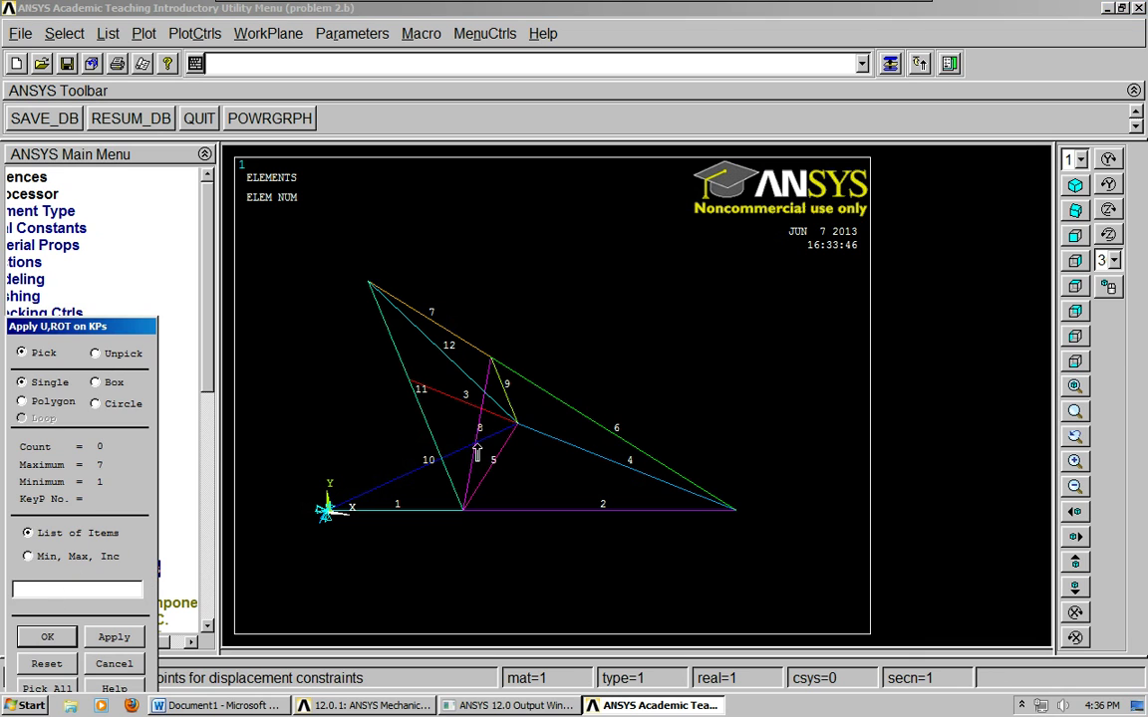
# - Apply the same UX, UY and UZ constraints to keypoints 2 and 3, and save the database
pyautogui.click(409, 394)
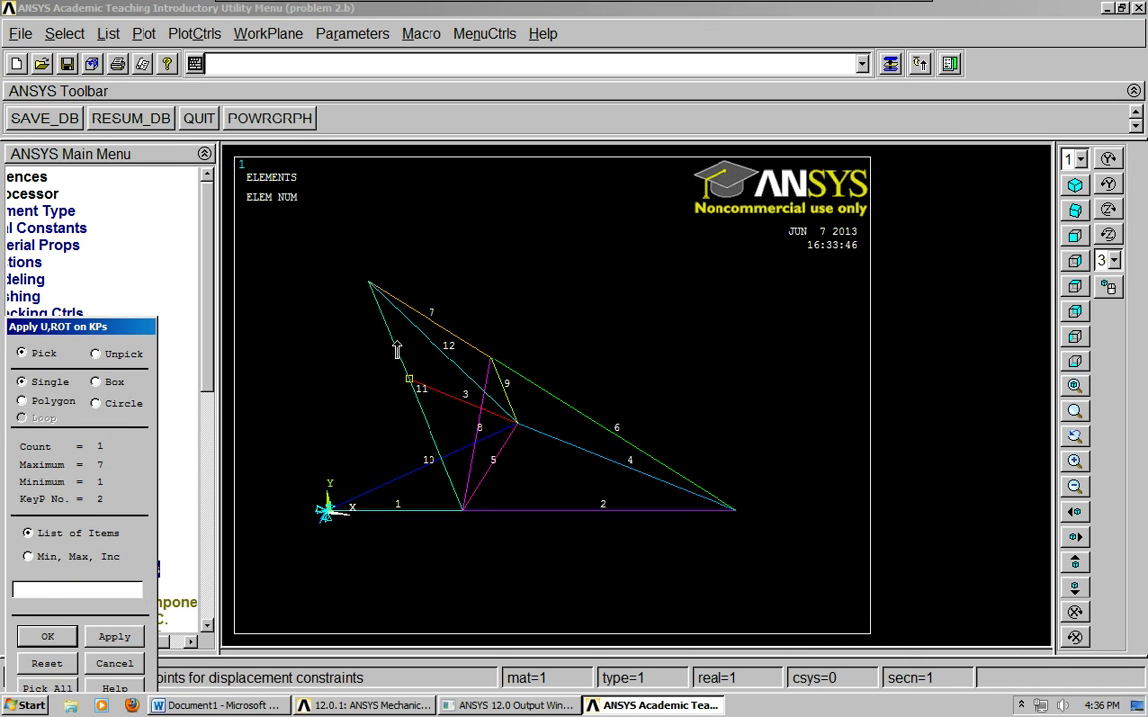
pyautogui.click(367, 282)
pyautogui.click(47, 636)
pyautogui.click(418, 465)
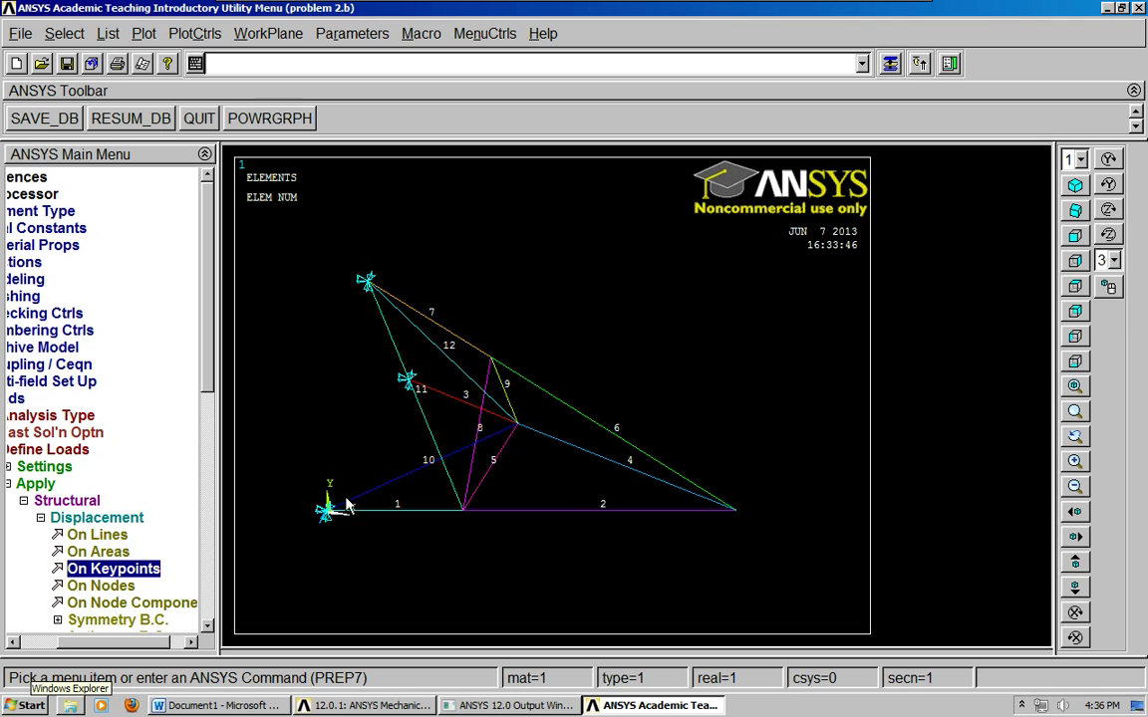
pyautogui.click(43, 118)
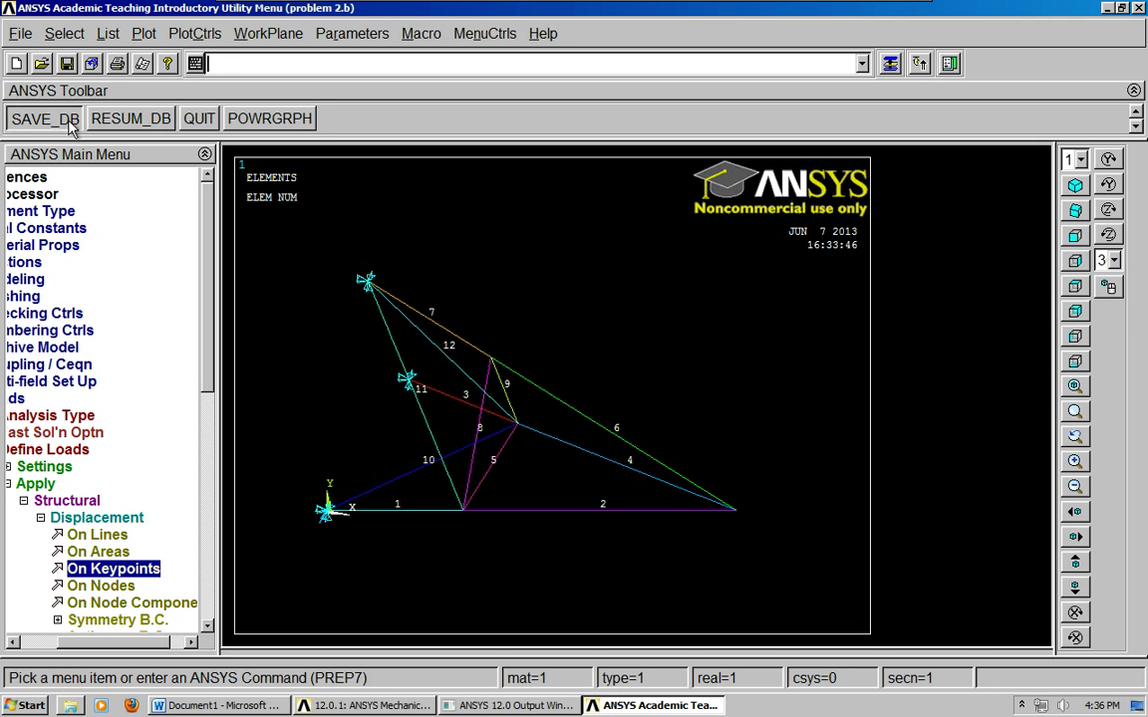
# - Check the joint 7 loads in the Word problem, and apply a constant FX force of 100 on keypoint 7
pyautogui.click(32, 485)
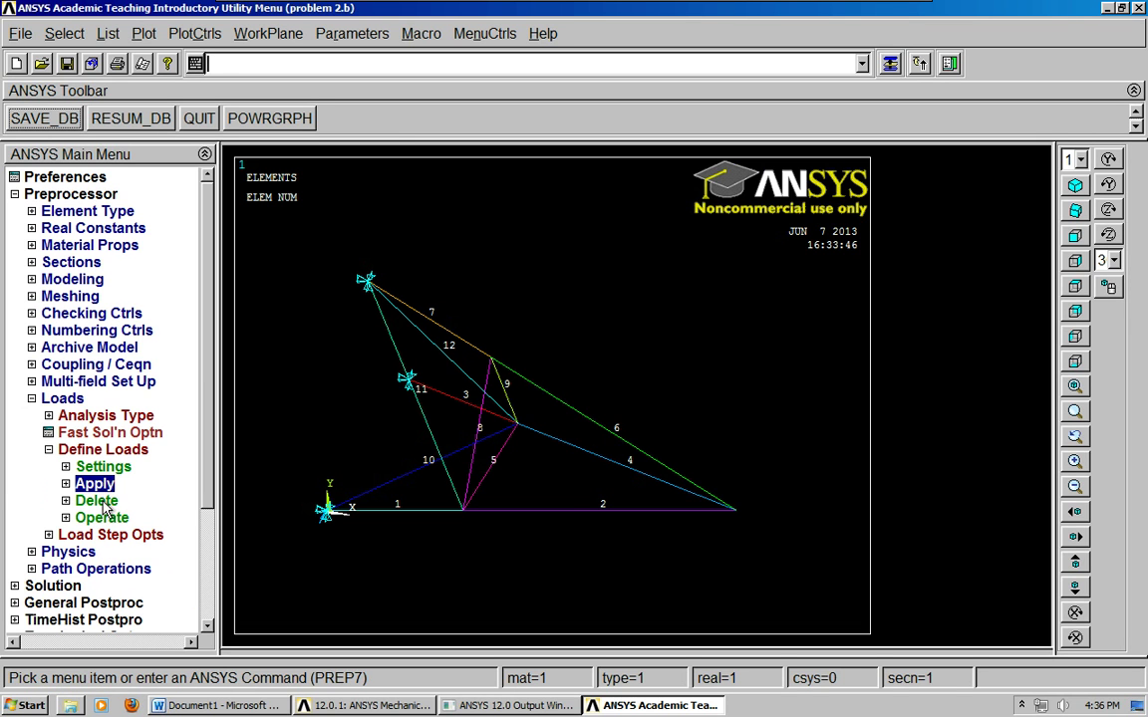
pyautogui.click(80, 453)
pyautogui.click(79, 453)
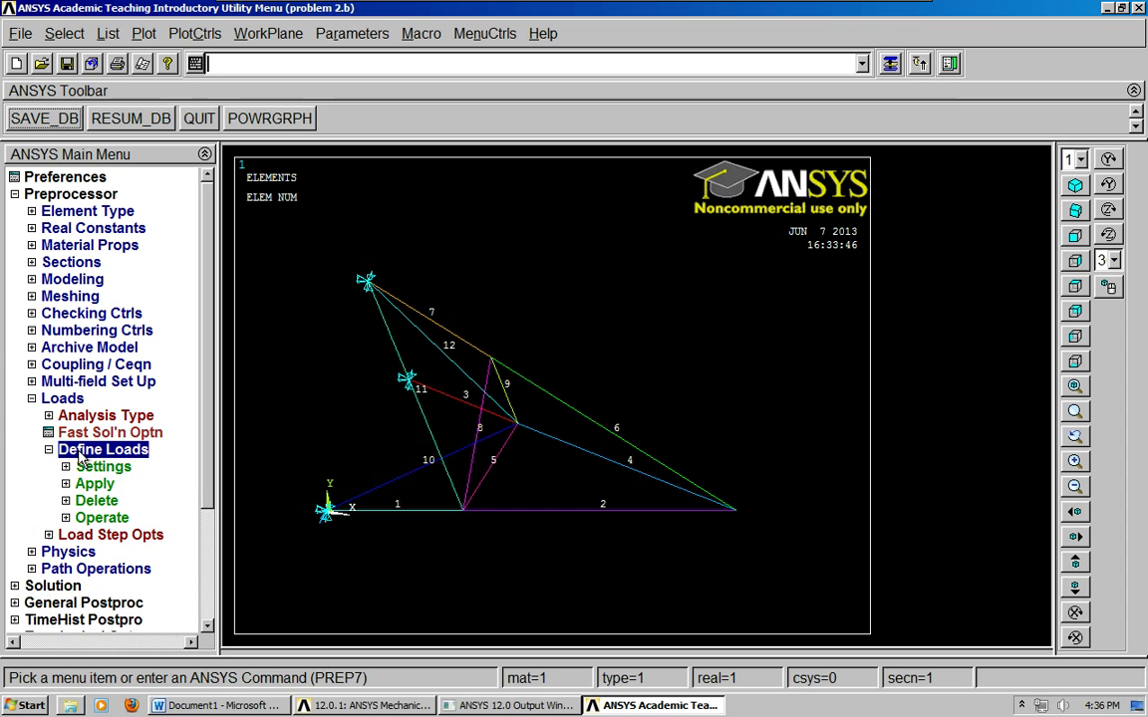
pyautogui.click(92, 484)
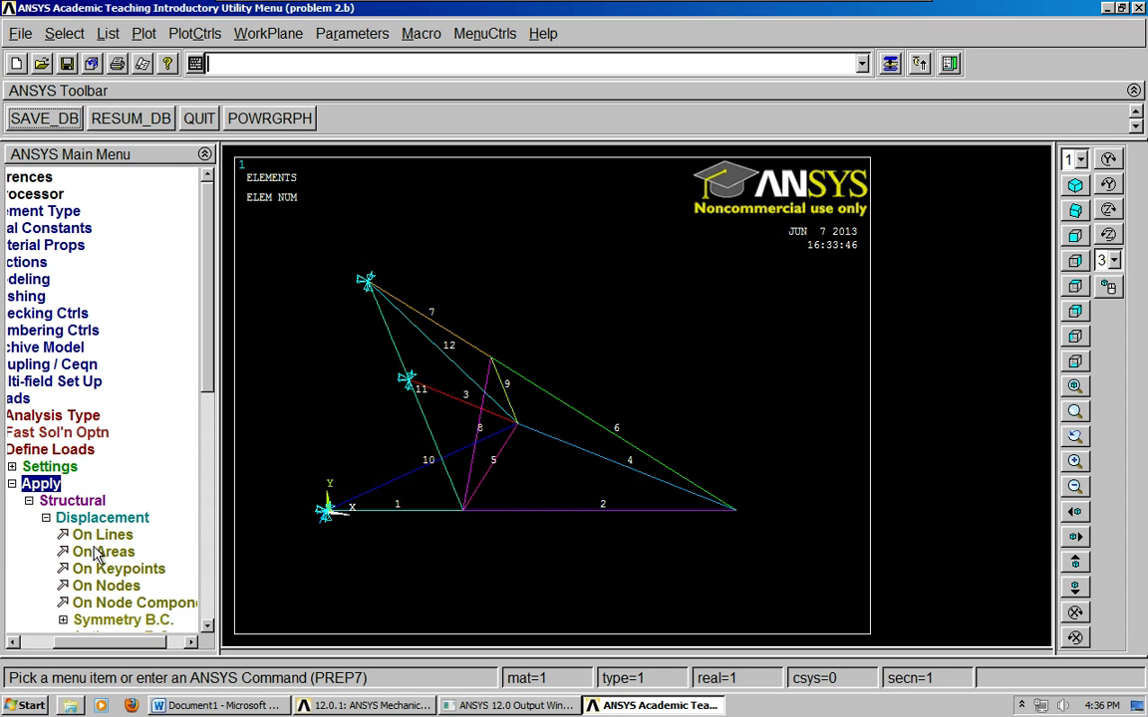
pyautogui.click(99, 518)
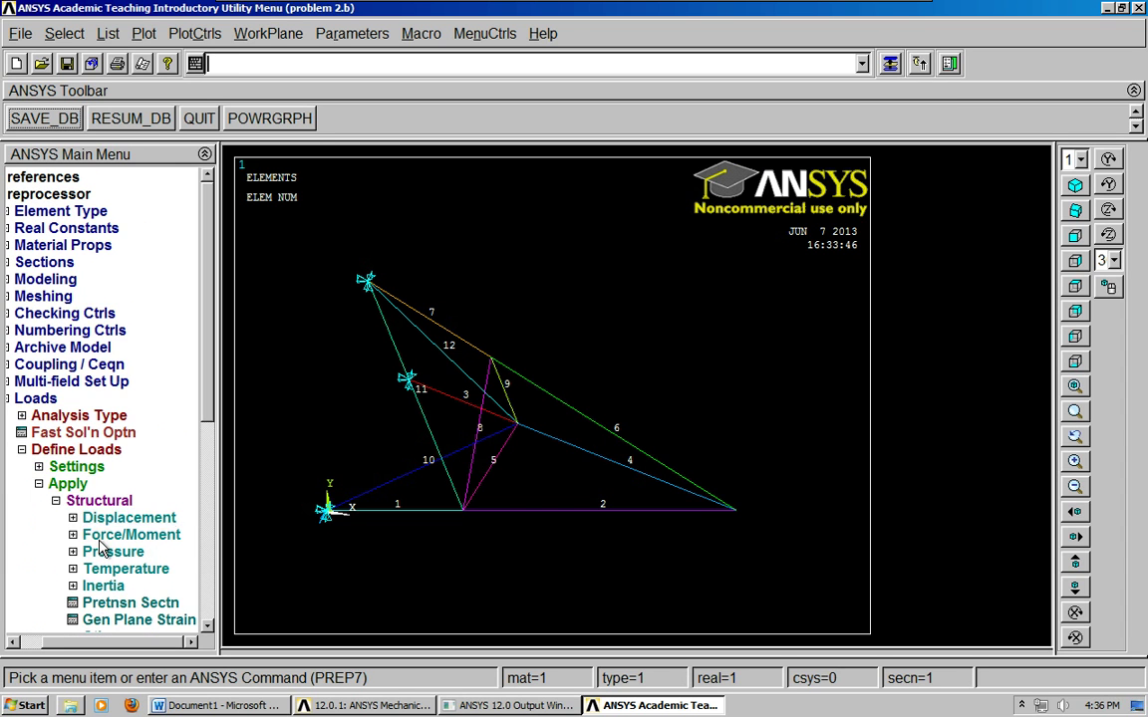
pyautogui.click(131, 535)
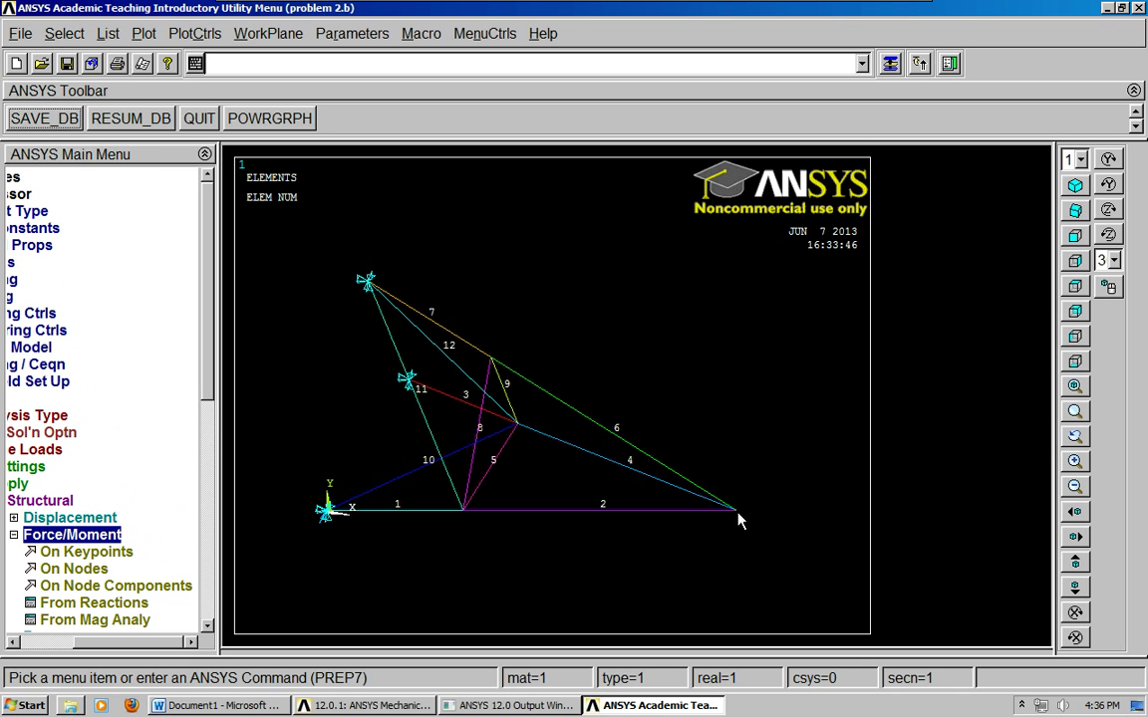
pyautogui.click(237, 708)
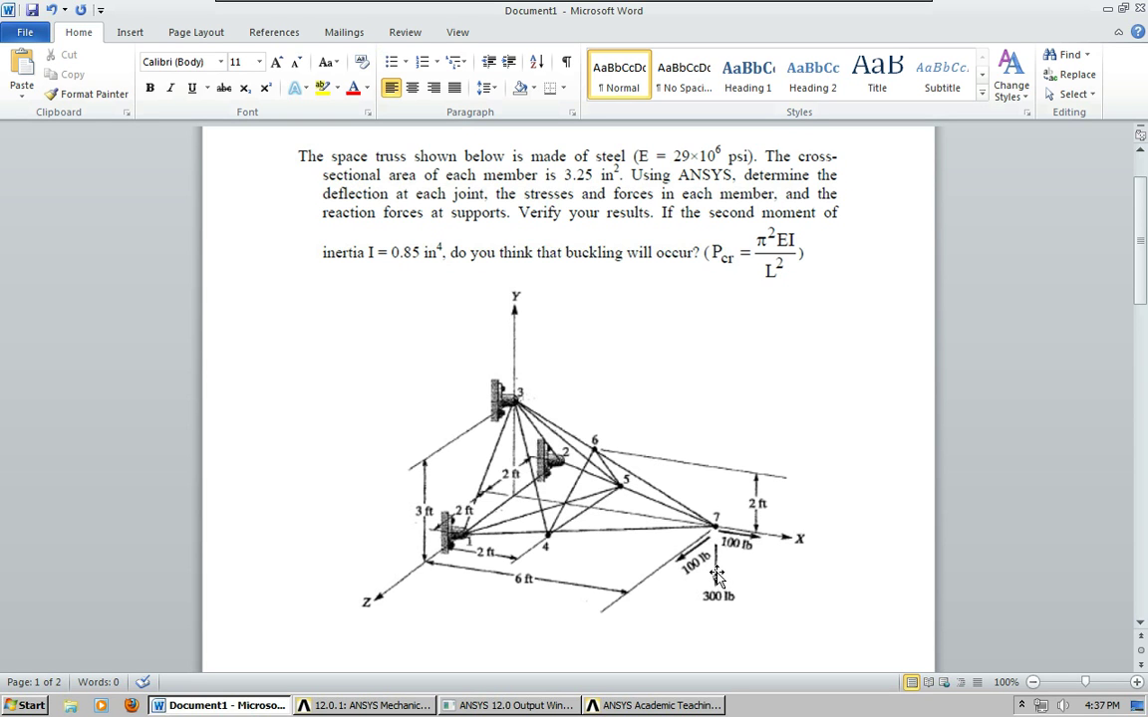
pyautogui.hotkey('alt', 'Tab')
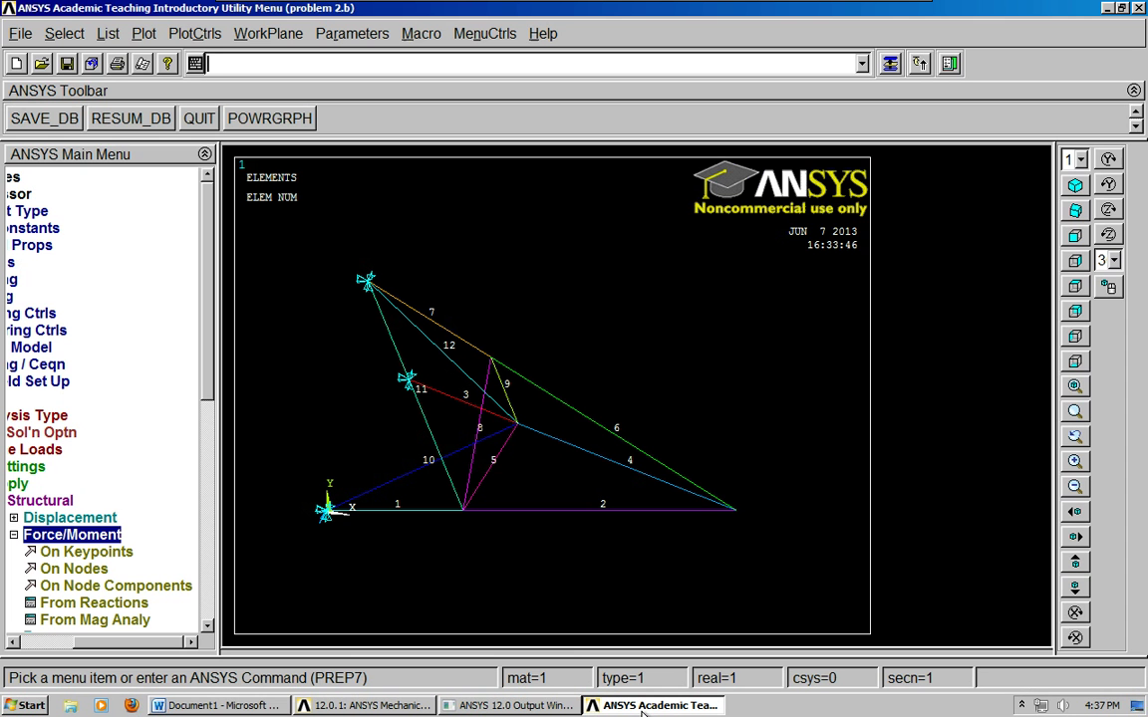
pyautogui.click(85, 551)
pyautogui.click(731, 514)
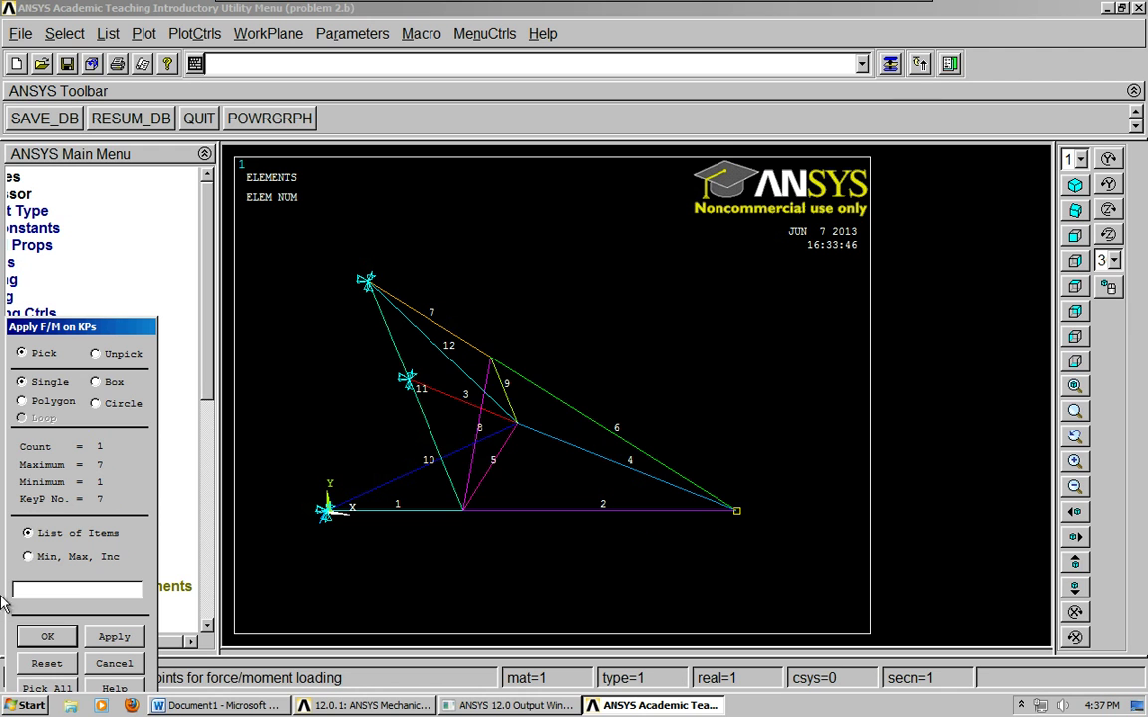
pyautogui.click(50, 637)
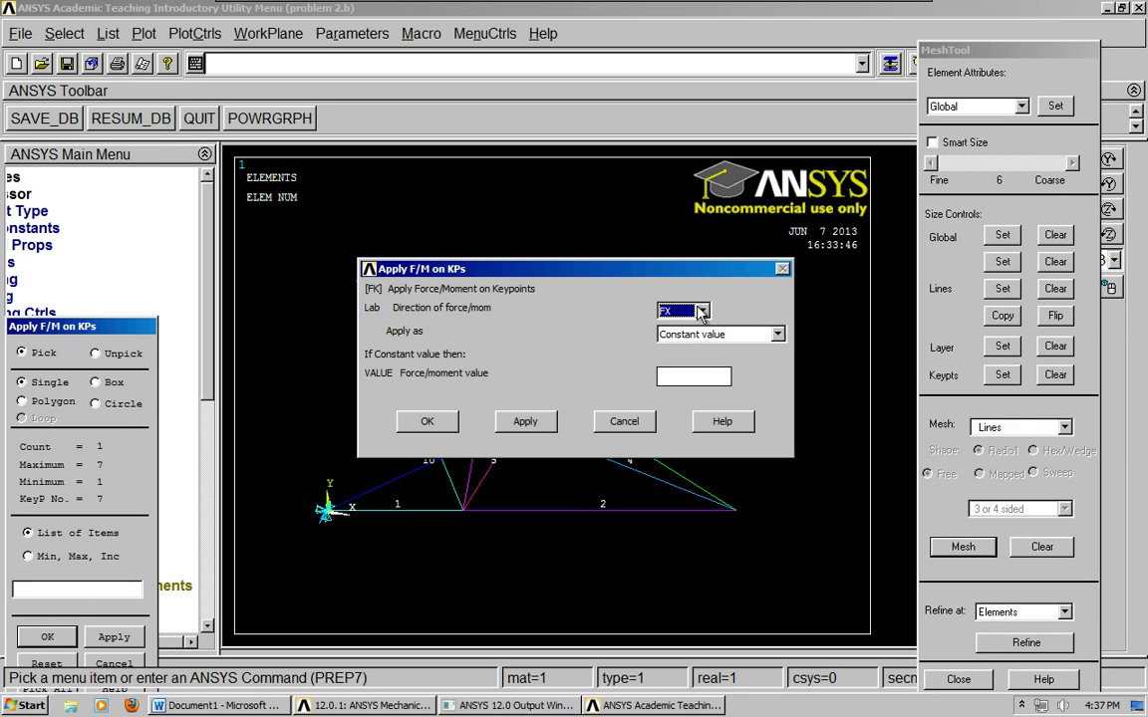
pyautogui.click(683, 377)
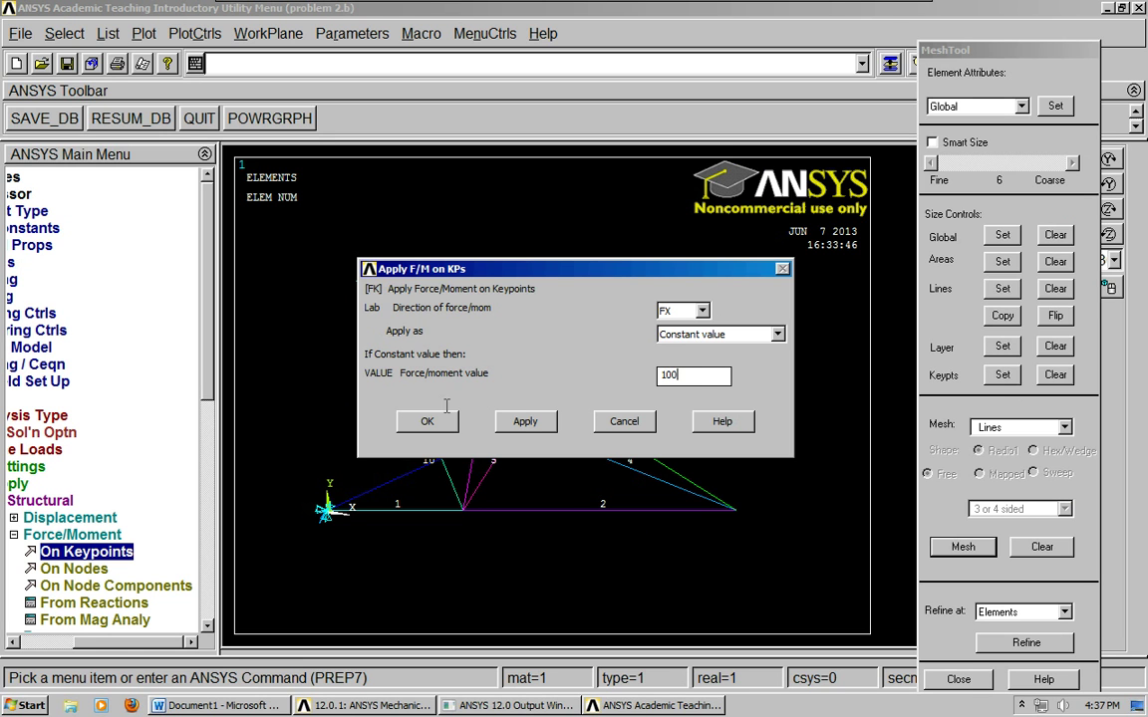
pyautogui.click(525, 421)
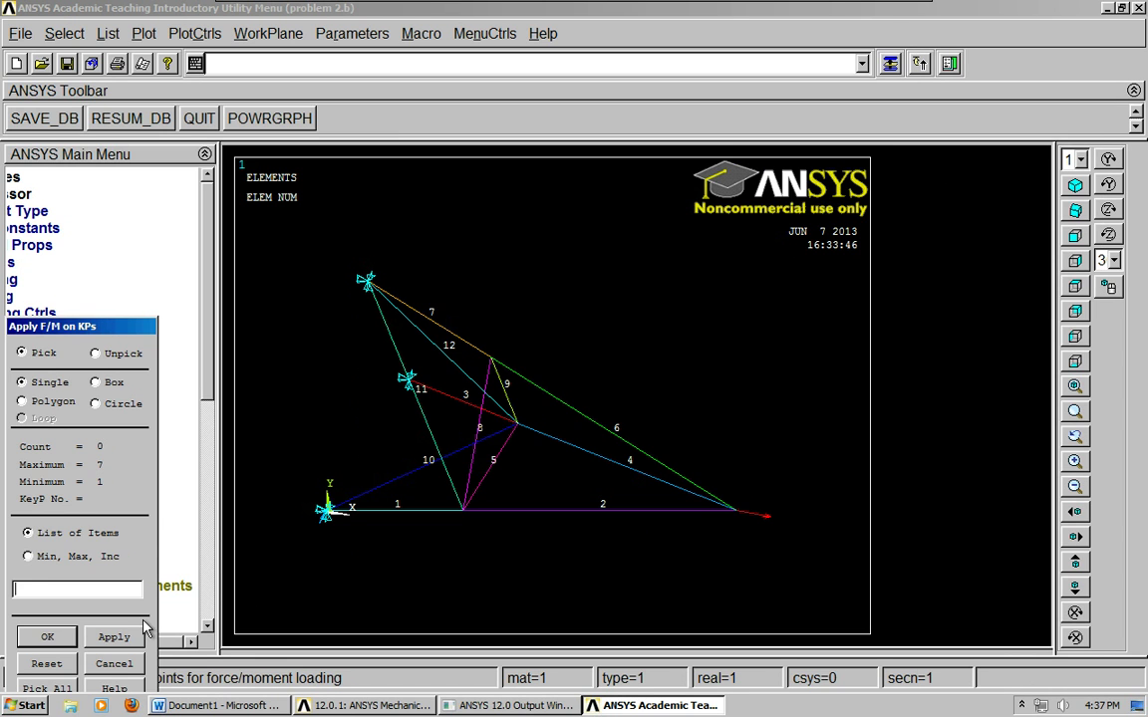
pyautogui.click(47, 636)
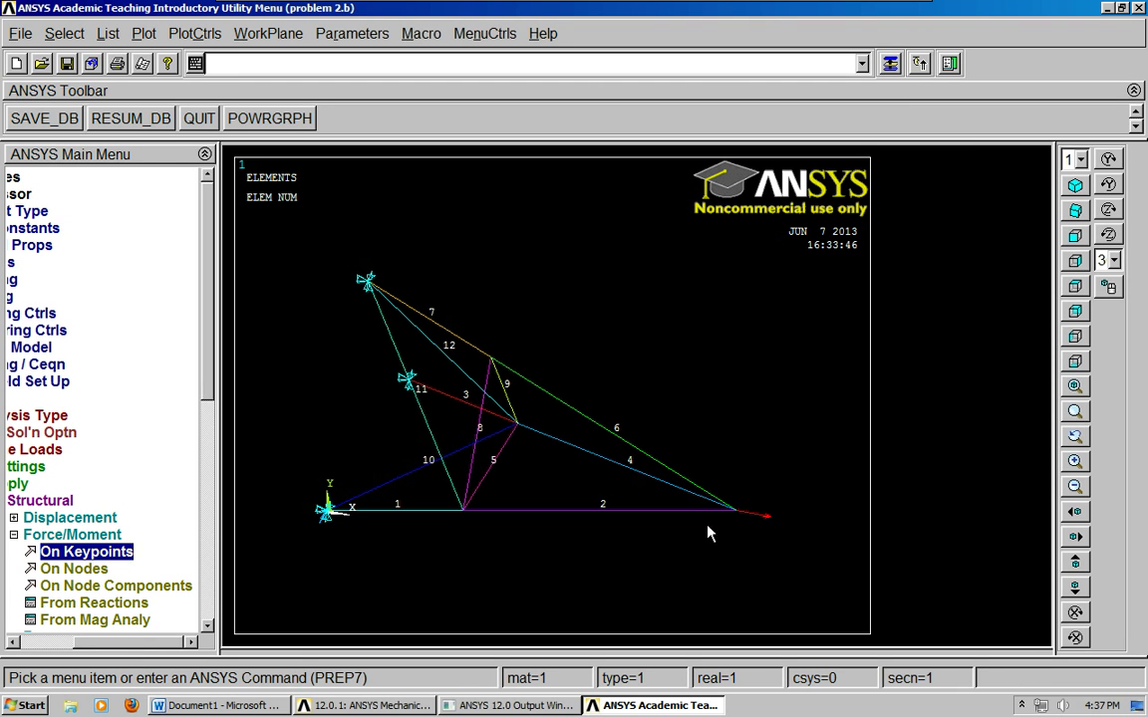
# - Apply a constant FY force of -300 on keypoint 7 at the truss's free tip
pyautogui.click(70, 551)
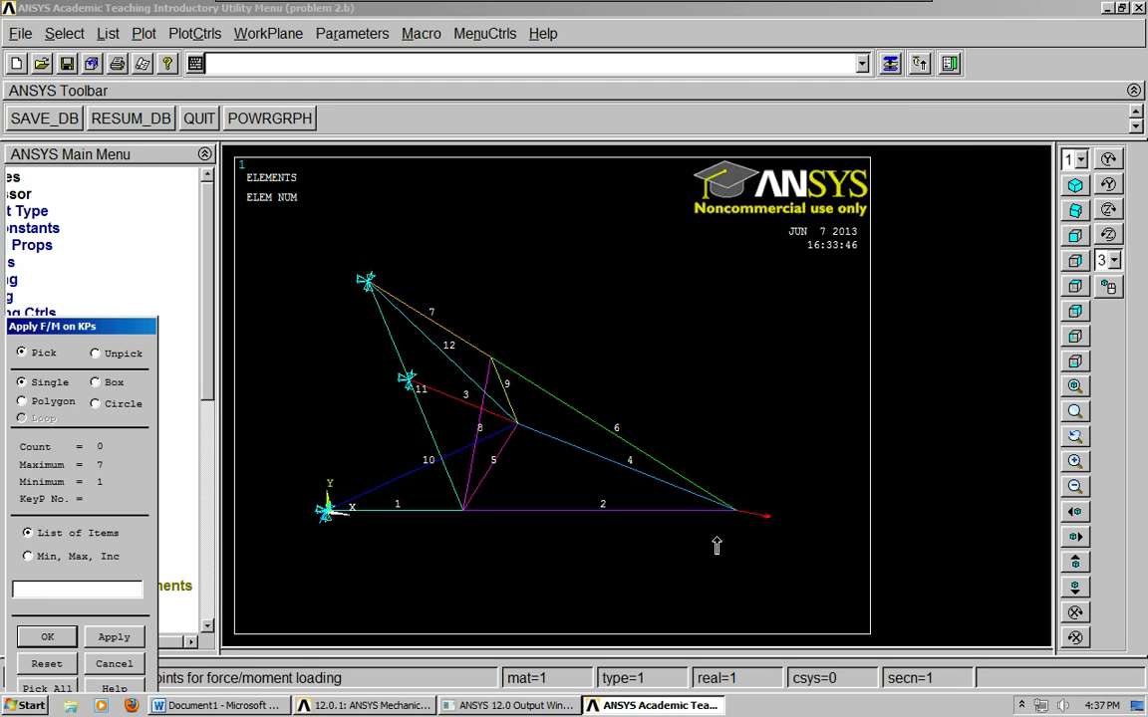
pyautogui.click(731, 513)
pyautogui.moveTo(113, 329); pyautogui.dragTo(140, 249)
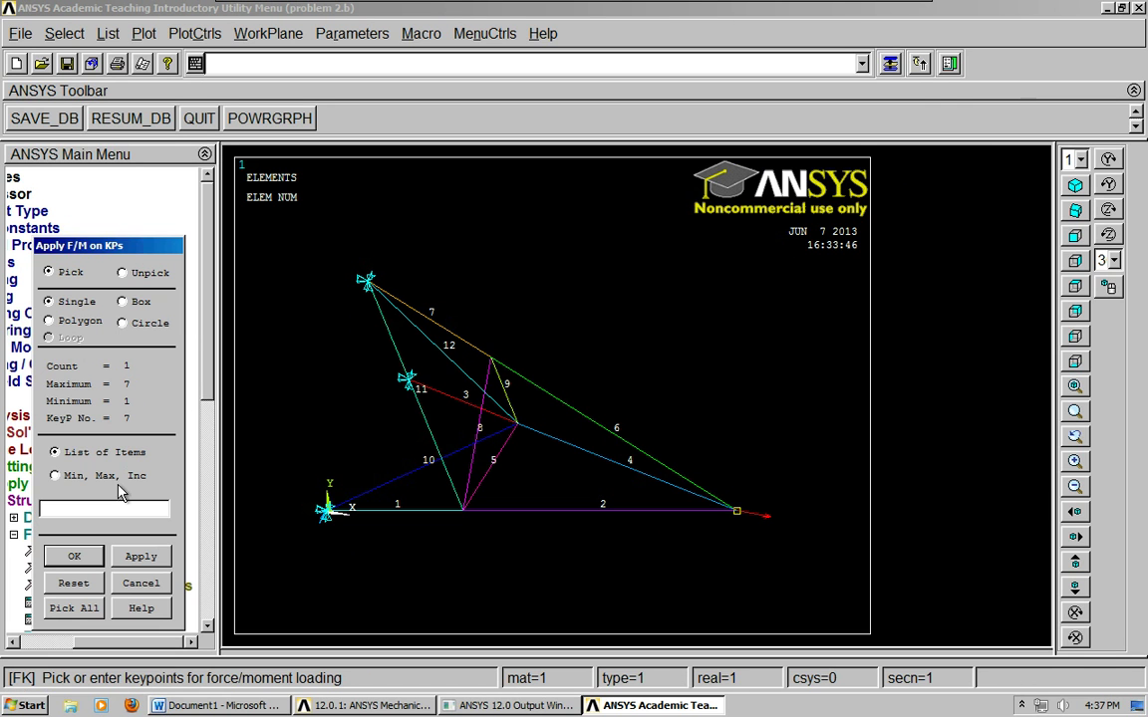
pyautogui.click(73, 555)
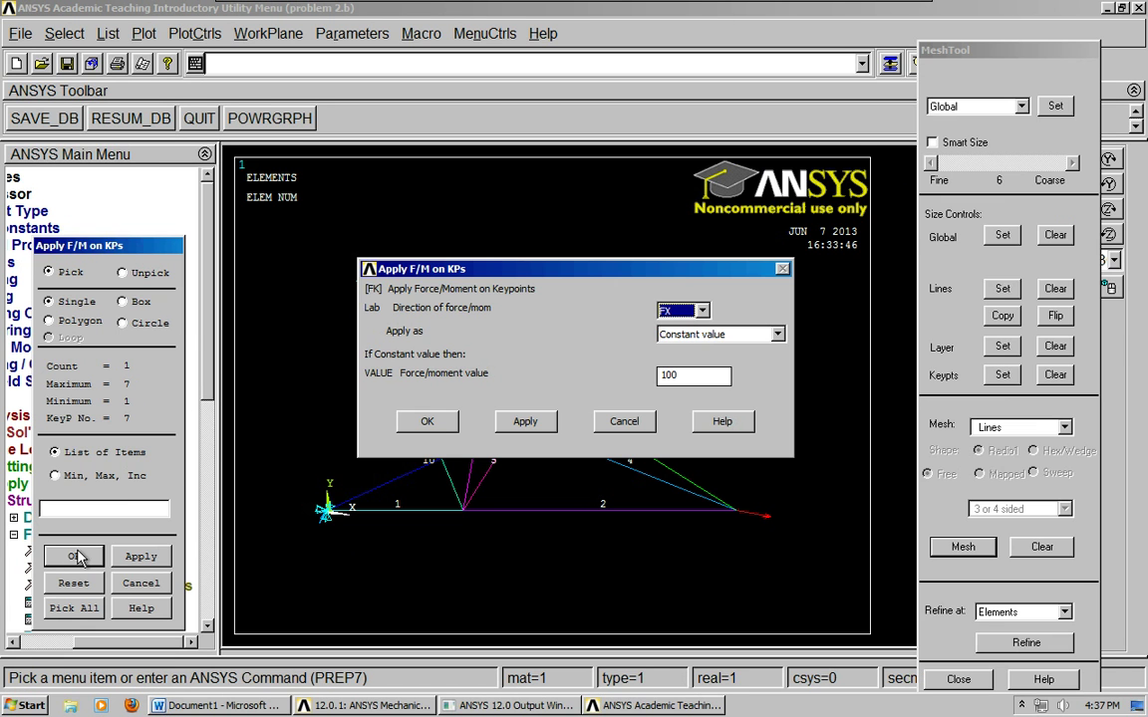
pyautogui.click(702, 313)
pyautogui.click(680, 322)
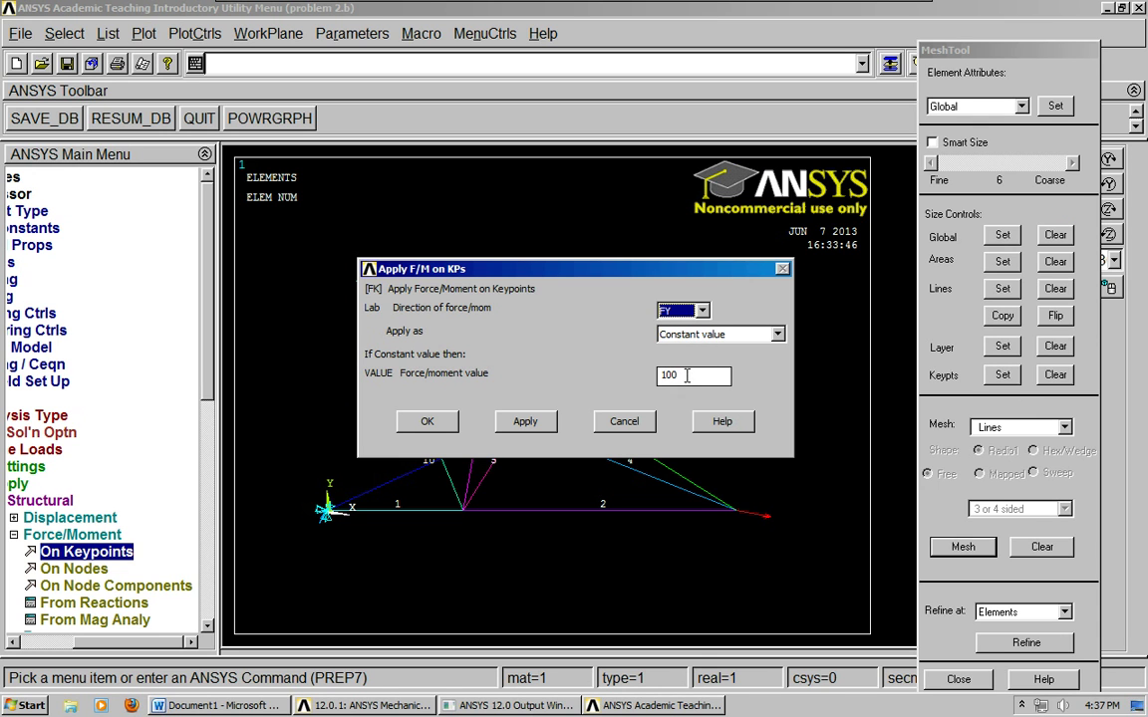
pyautogui.doubleClick(686, 375)
pyautogui.write('-10')
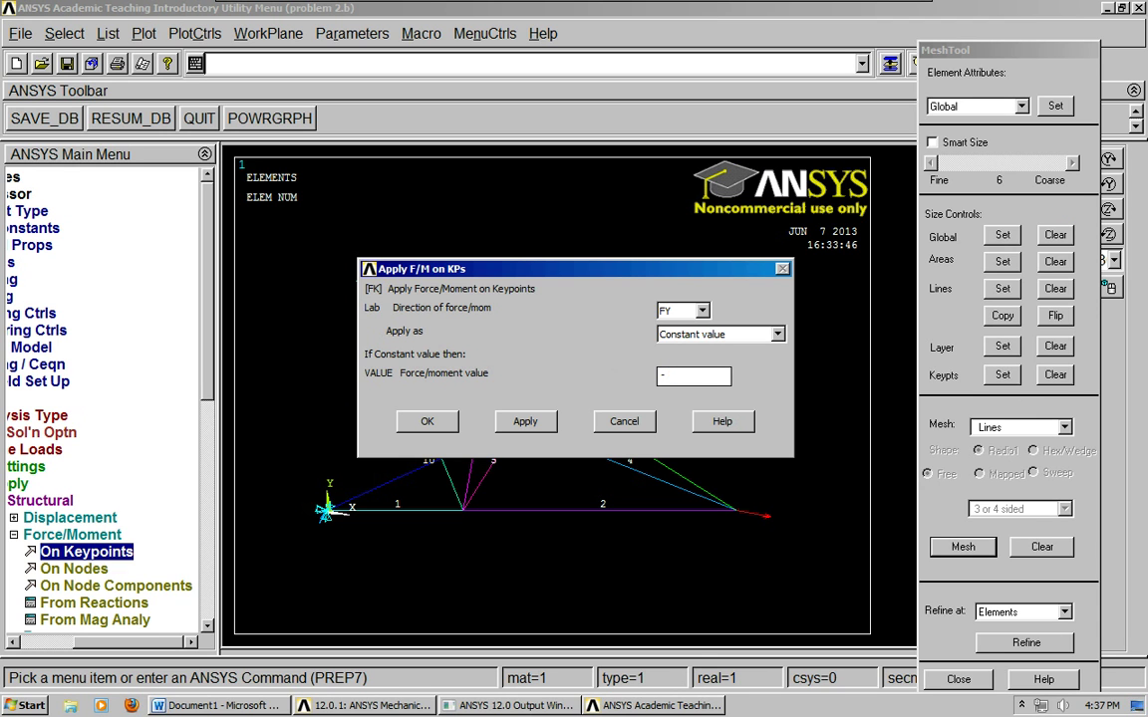
pyautogui.click(522, 421)
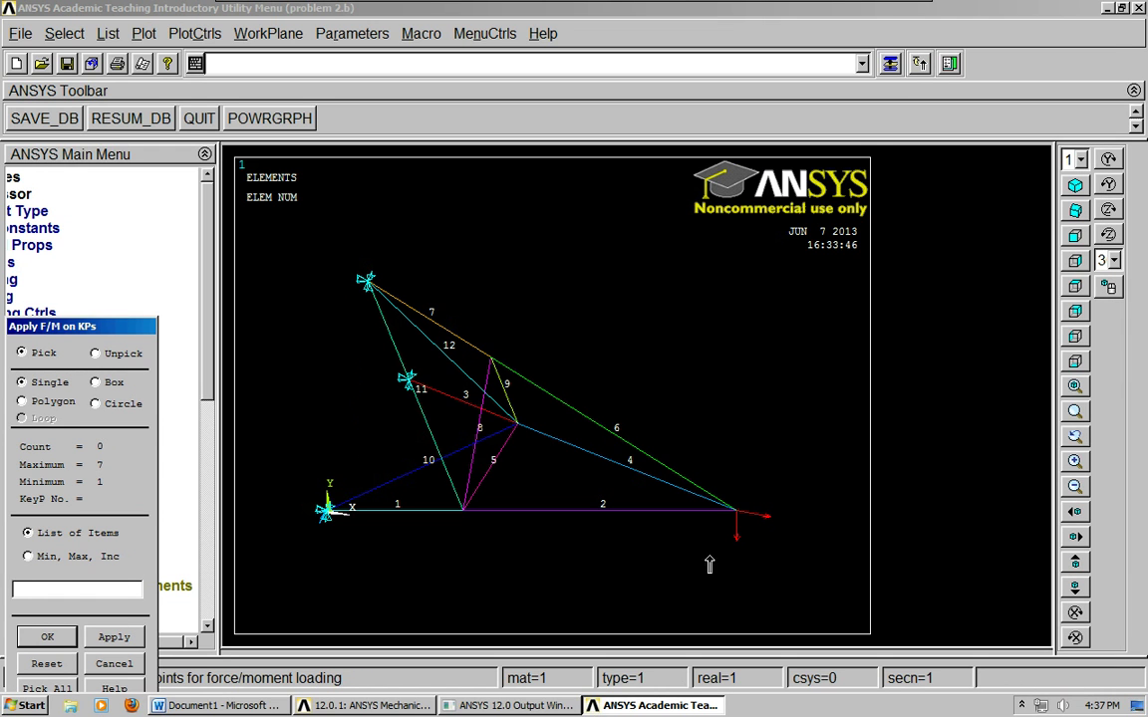
# - Apply a constant FZ force on keypoint 7 at the same free tip
pyautogui.click(737, 511)
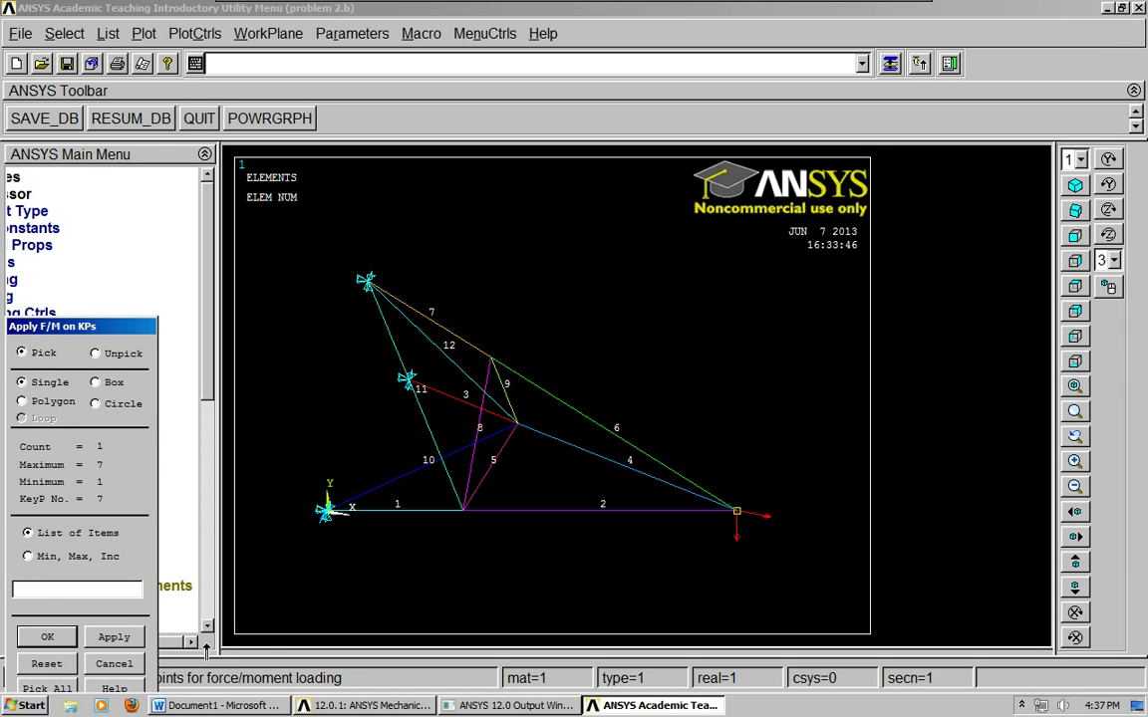
pyautogui.click(47, 637)
pyautogui.click(701, 312)
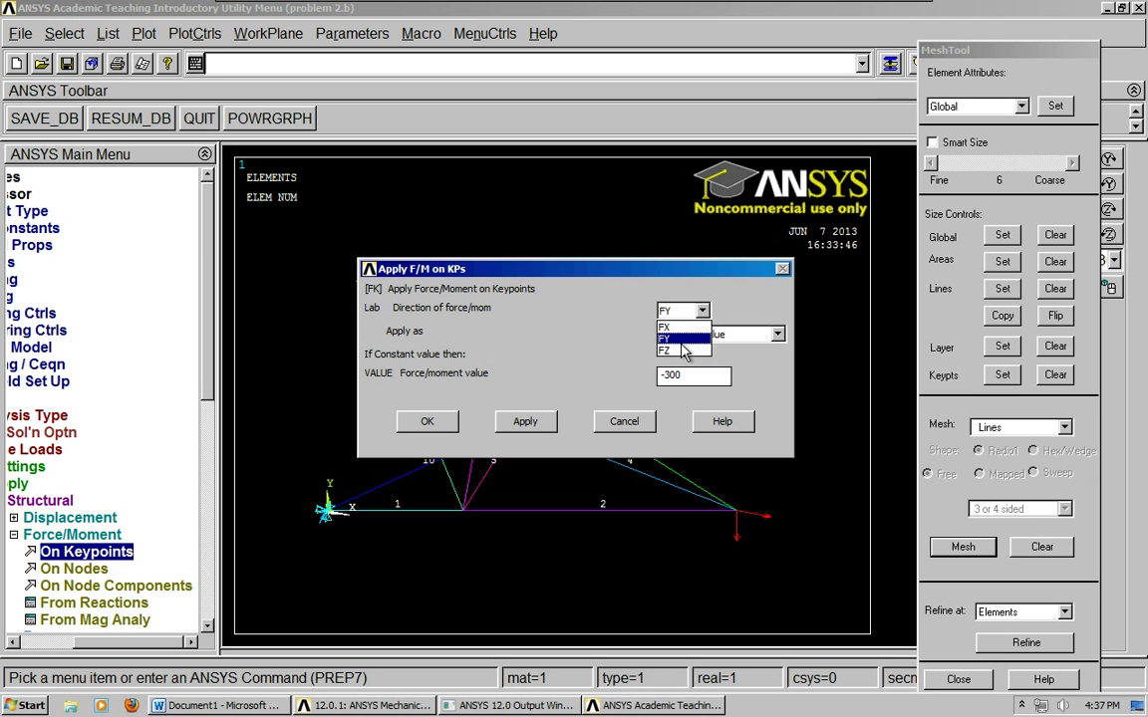
pyautogui.click(683, 339)
pyautogui.press('Tab')
pyautogui.press('Tab')
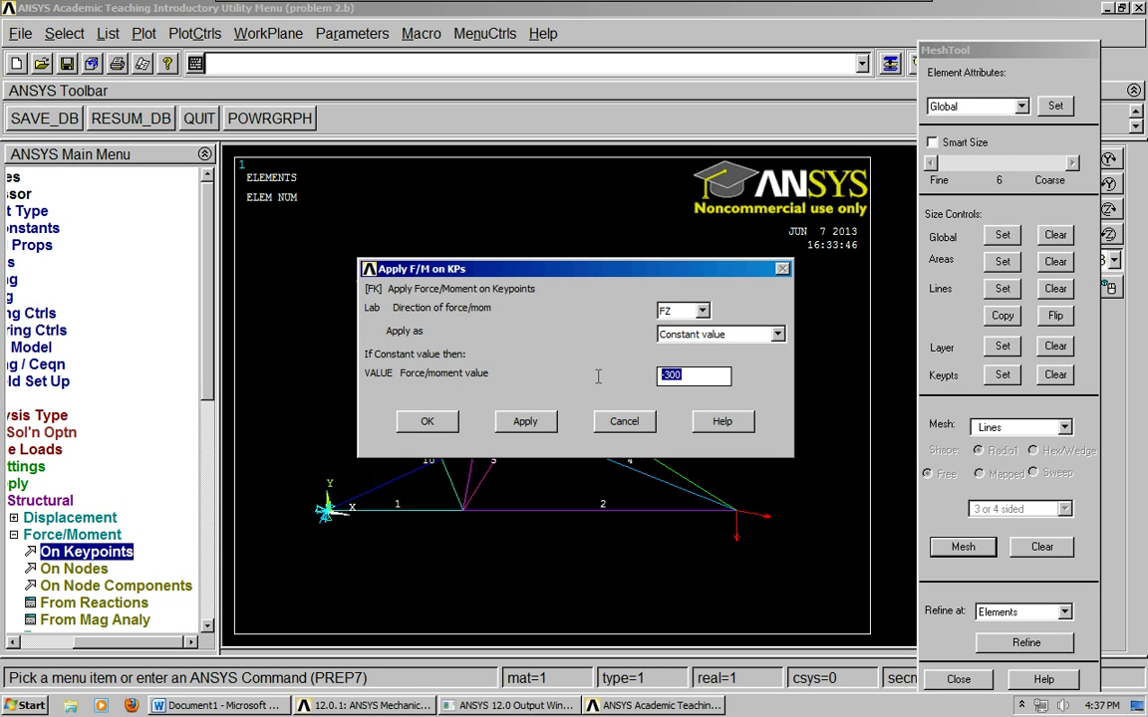
pyautogui.write('1')
pyautogui.click(427, 421)
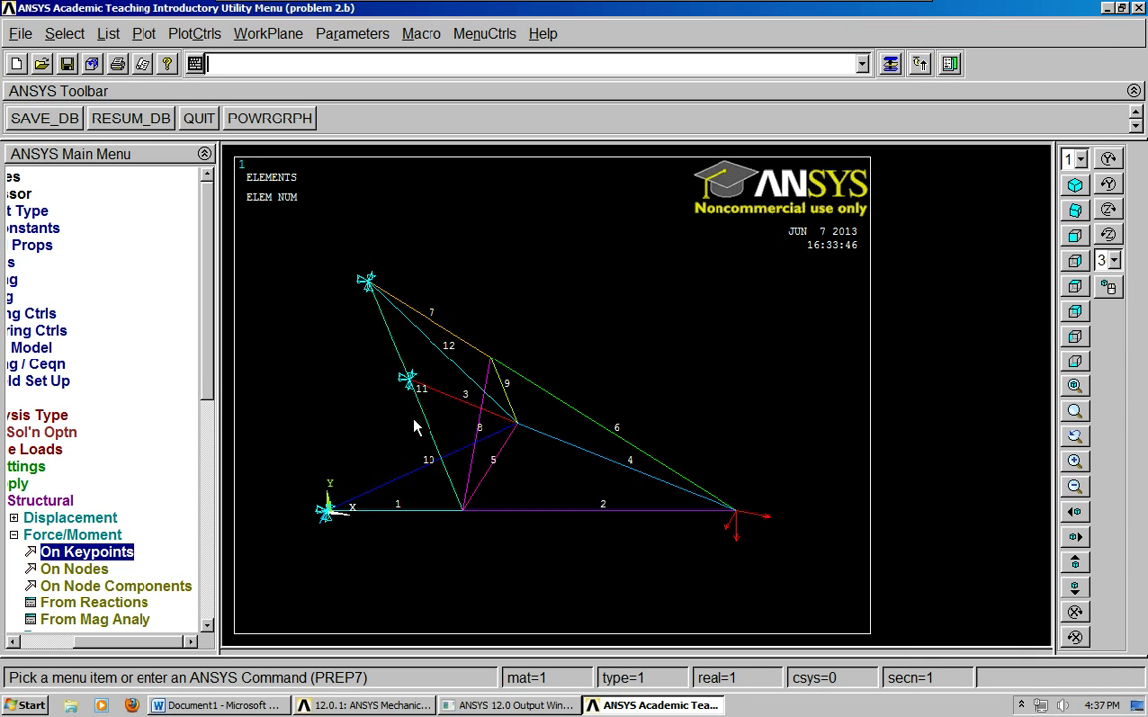
# - Check the applied loads against the Word problem, close the preprocessor branches, and save the database
pyautogui.click(190, 705)
pyautogui.click(189, 705)
pyautogui.moveTo(200, 356); pyautogui.dragTo(202, 443)
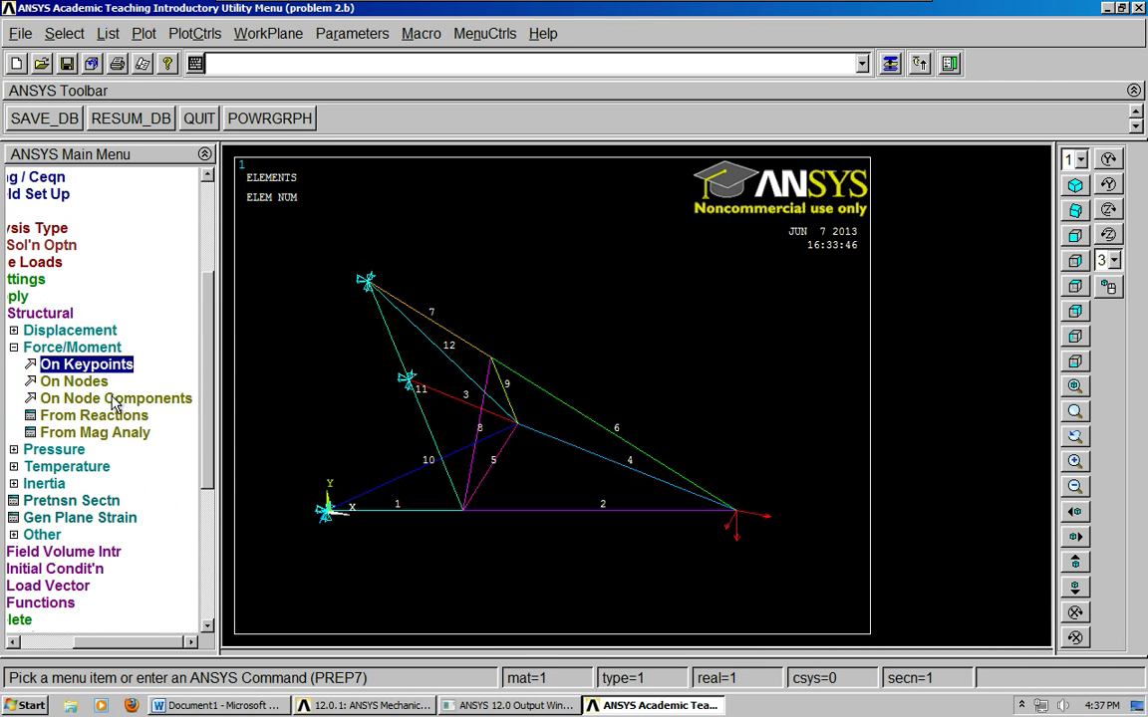
pyautogui.click(63, 317)
pyautogui.click(96, 314)
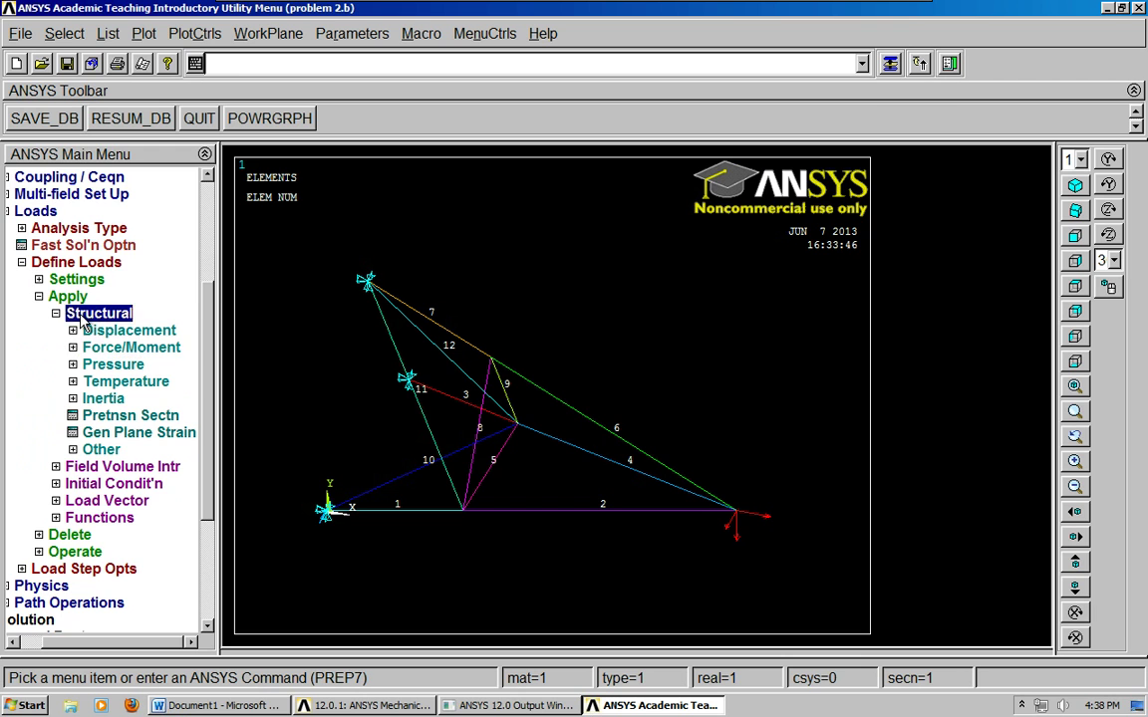
pyautogui.click(75, 298)
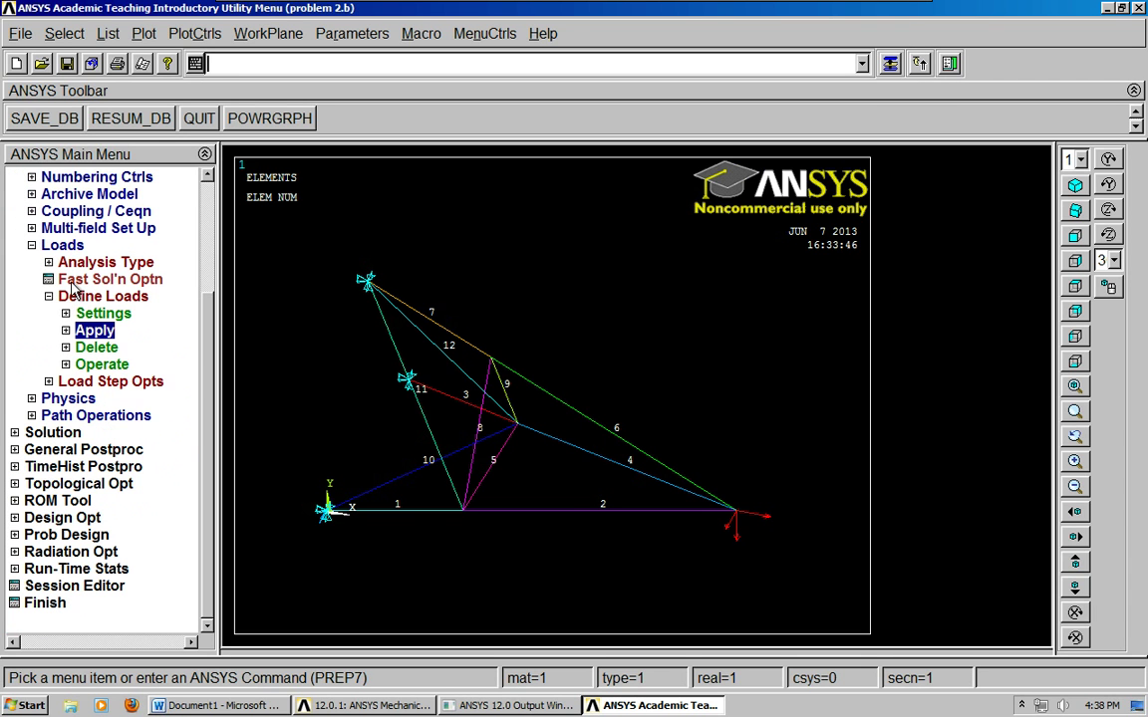
pyautogui.click(63, 246)
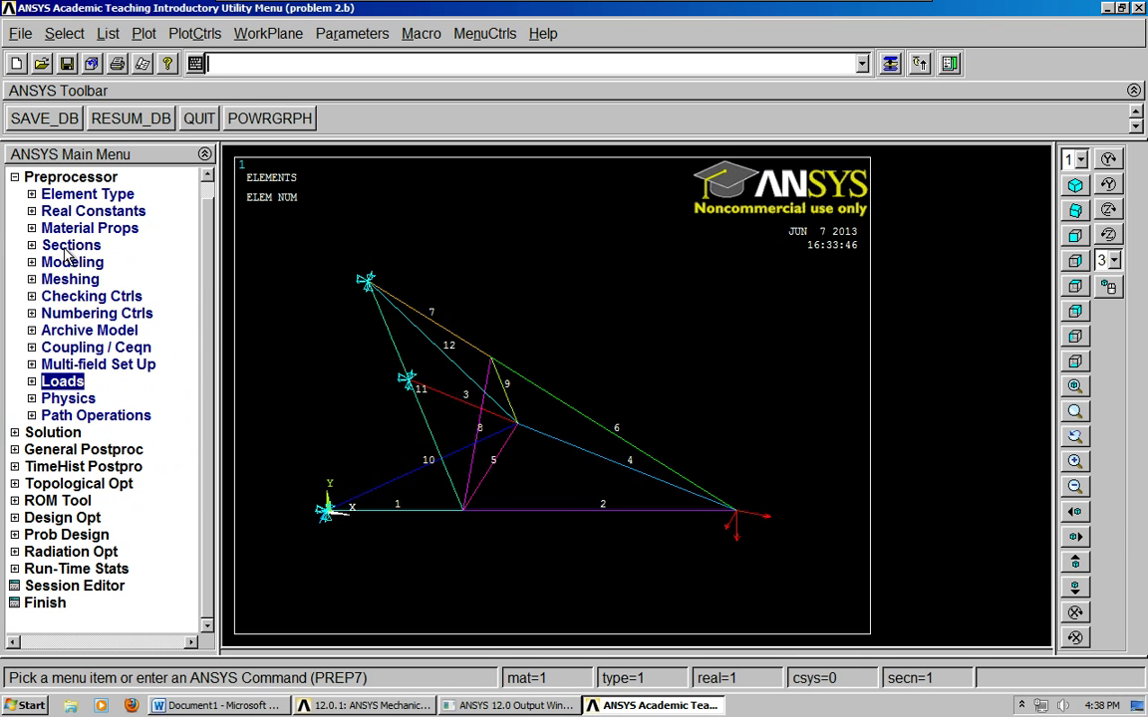
pyautogui.click(68, 180)
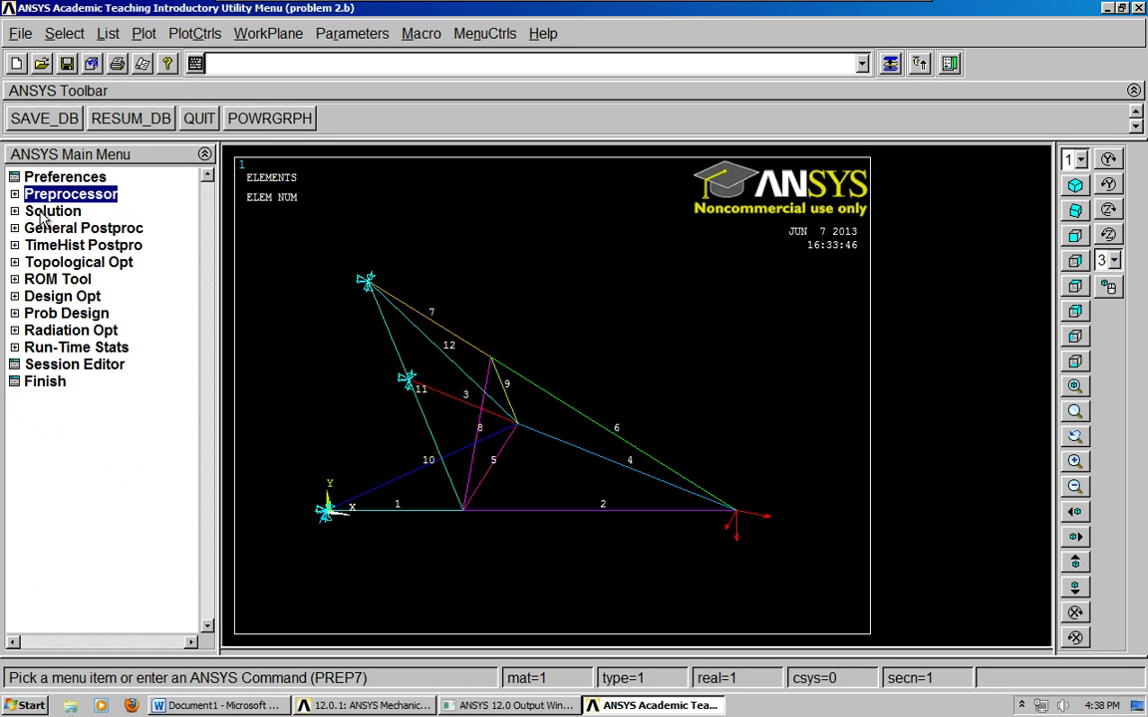
pyautogui.click(49, 119)
# - Solve the current load step after reviewing the solution options, and close the completion note and status listing
pyautogui.click(14, 211)
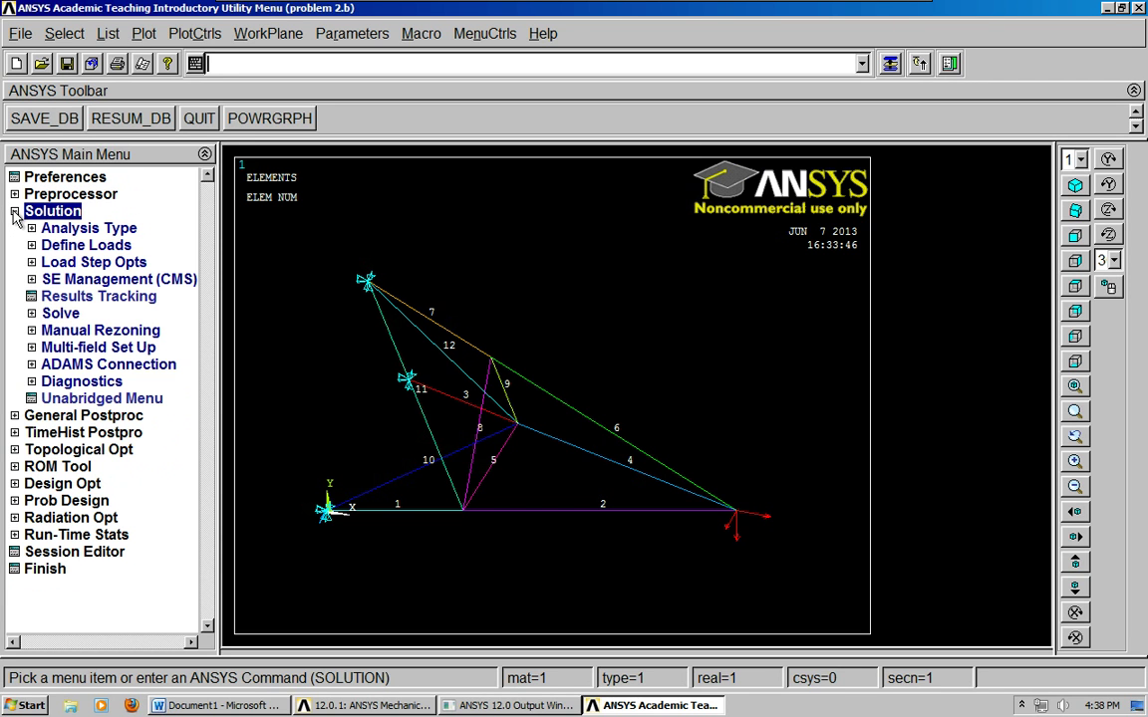
pyautogui.click(57, 312)
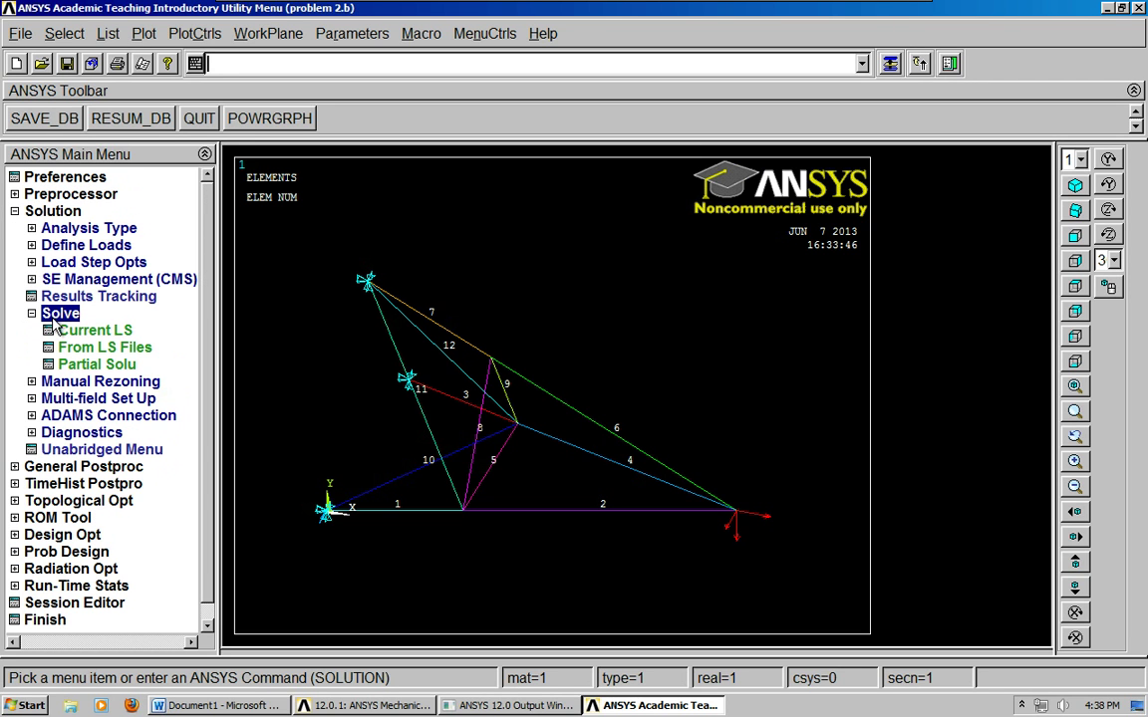
pyautogui.click(90, 332)
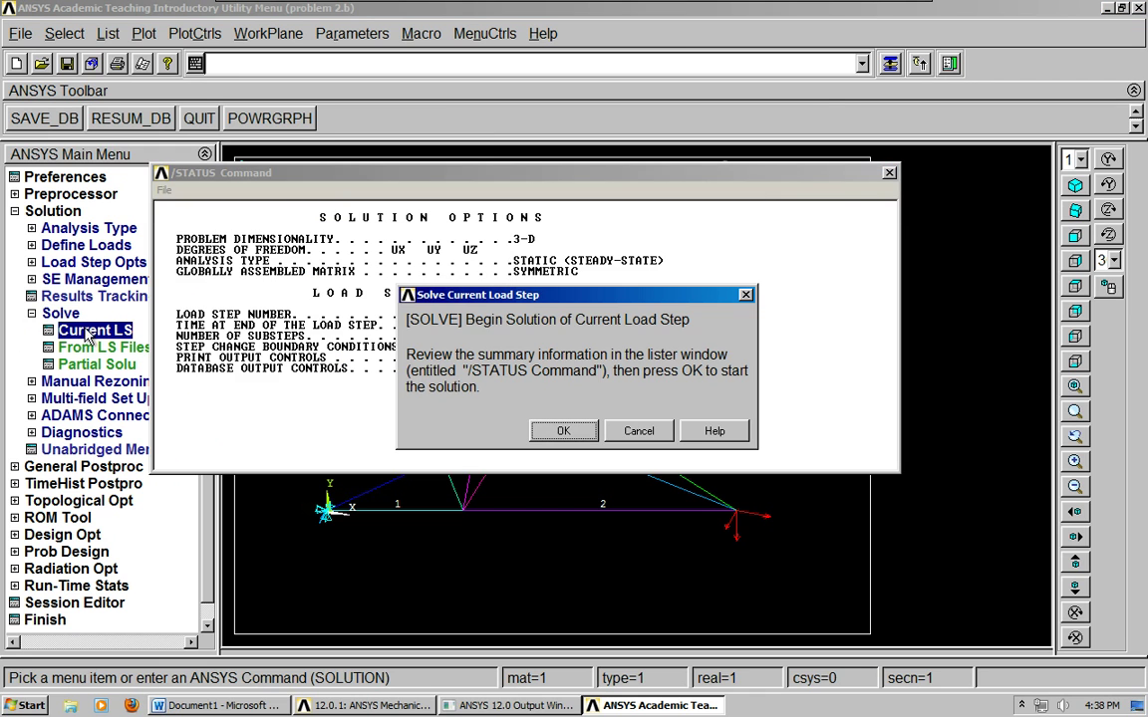
pyautogui.moveTo(478, 294); pyautogui.dragTo(837, 427)
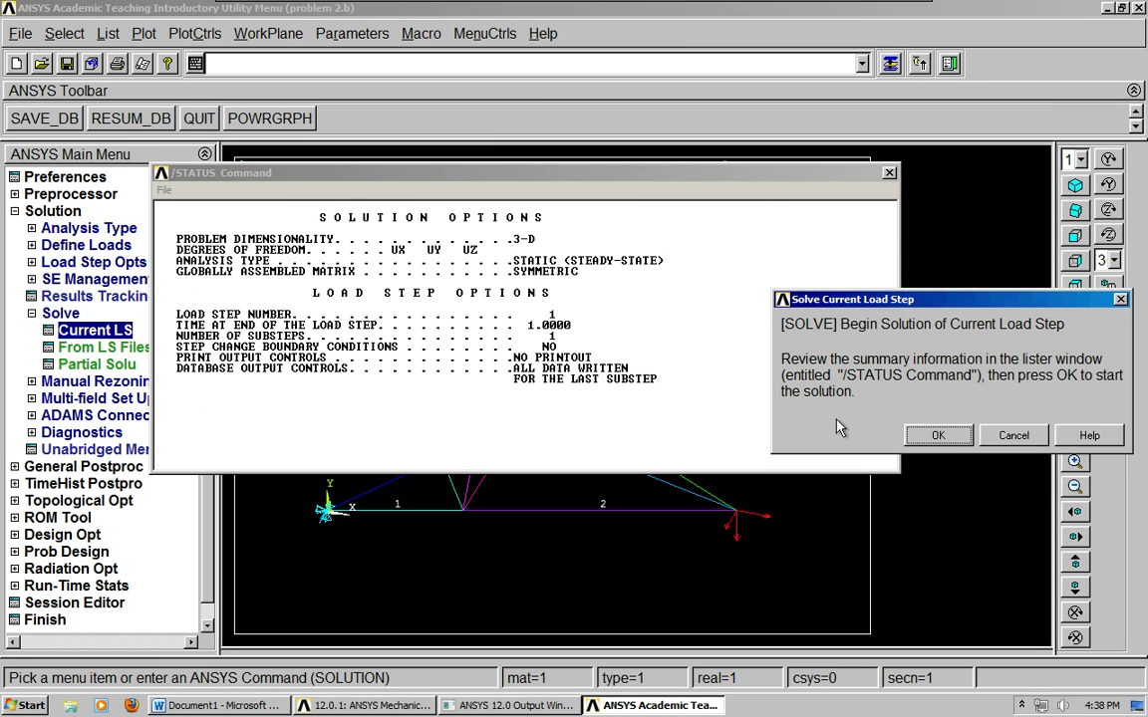
pyautogui.click(936, 436)
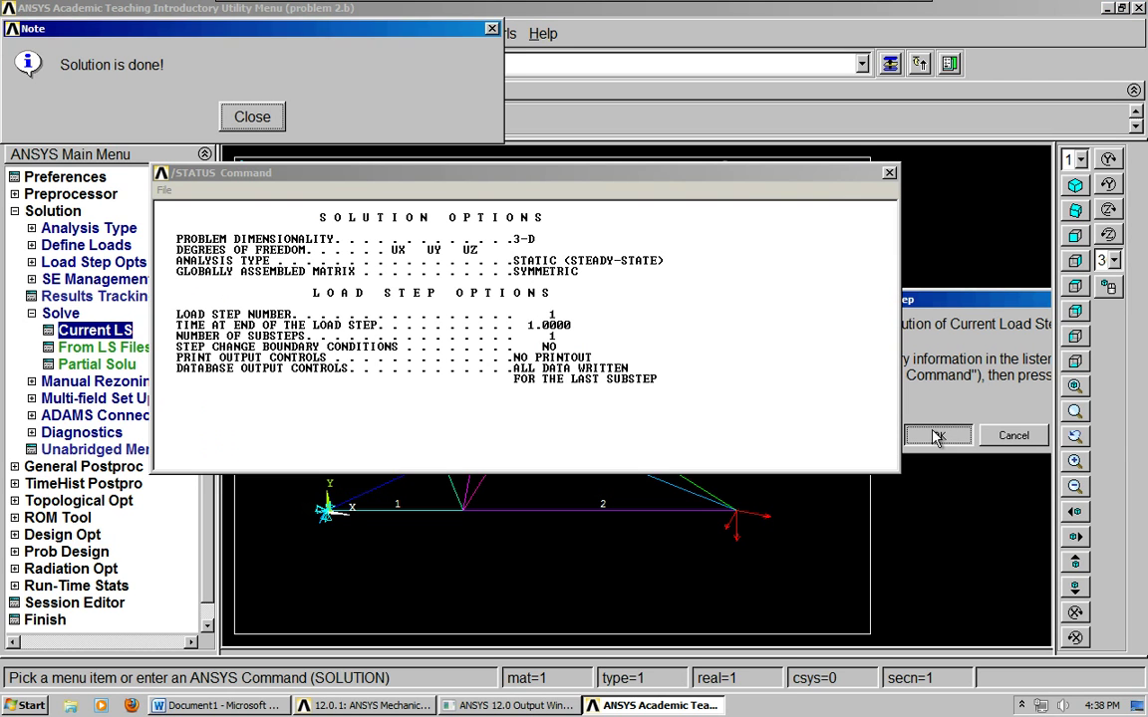
pyautogui.click(239, 116)
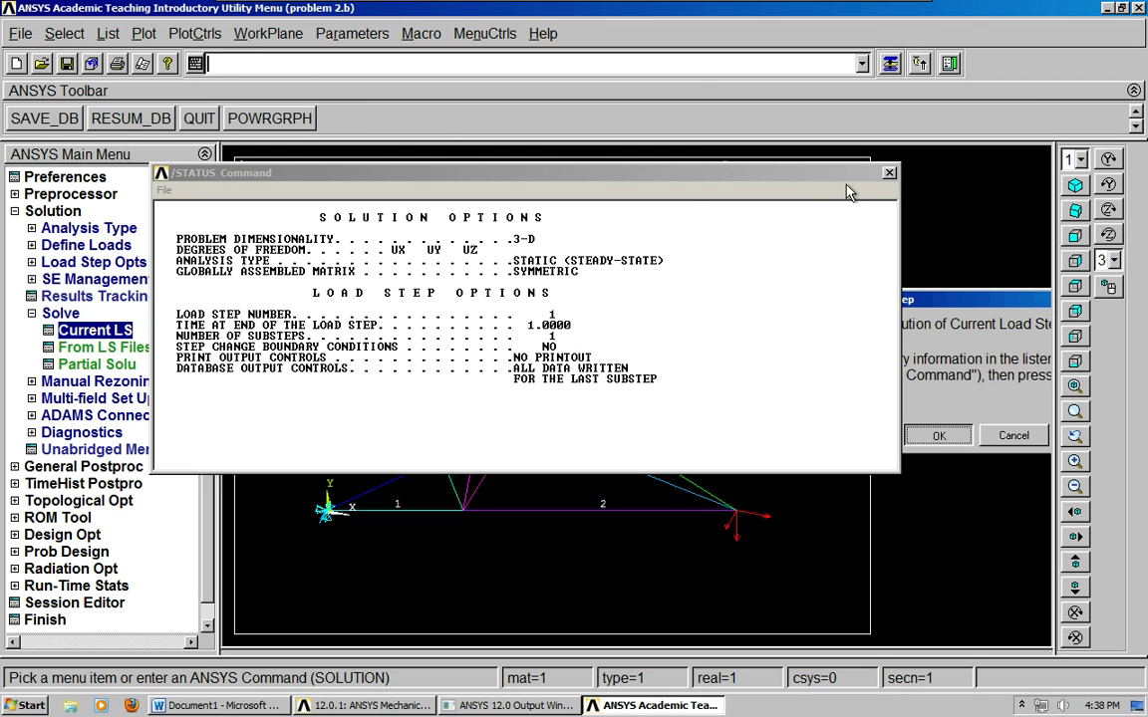
pyautogui.click(889, 172)
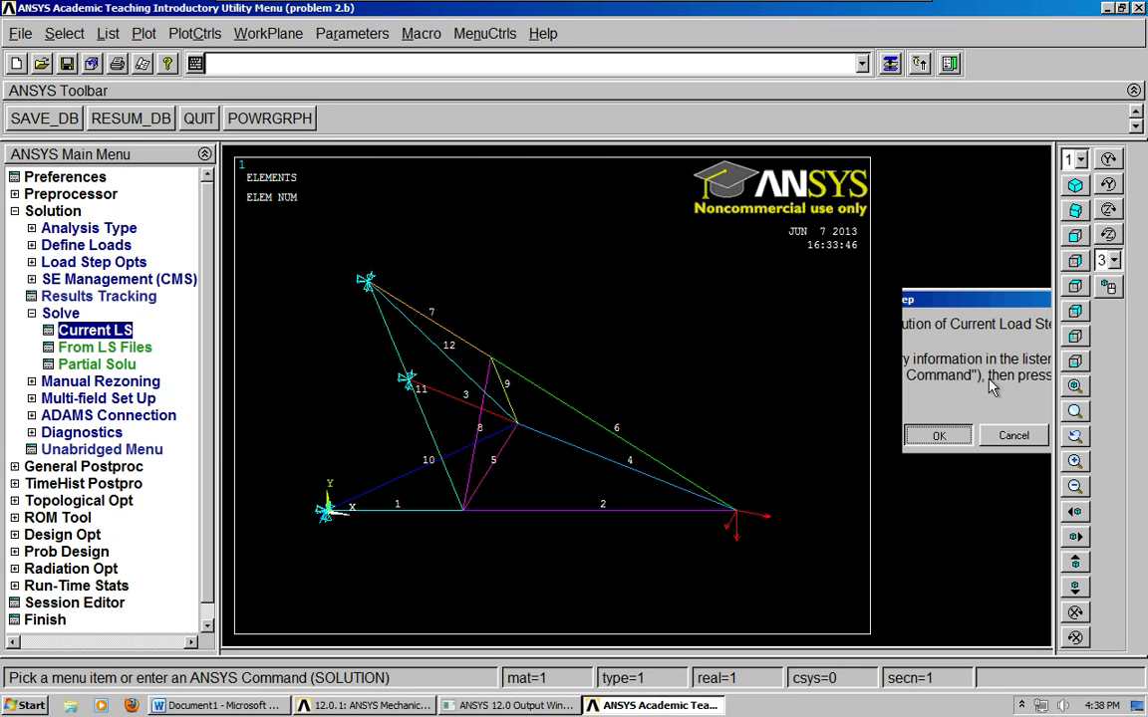
# - Replot the solved truss model and leave the solution section
pyautogui.click(140, 36)
pyautogui.click(158, 59)
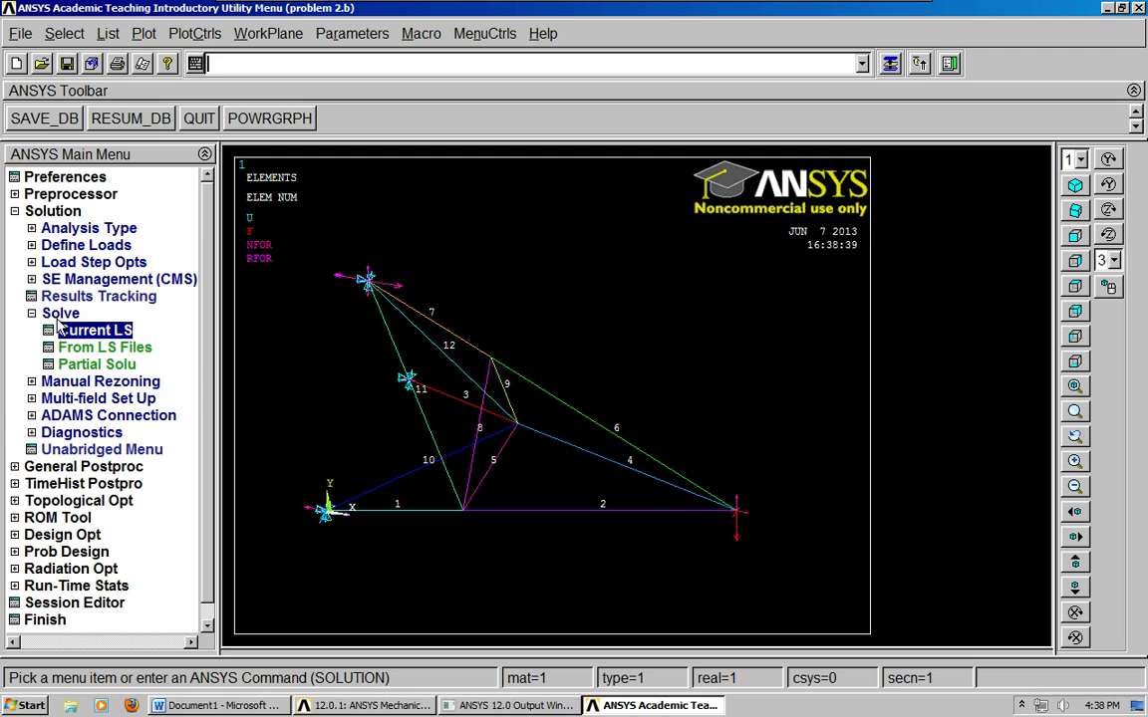
pyautogui.click(47, 315)
pyautogui.click(46, 213)
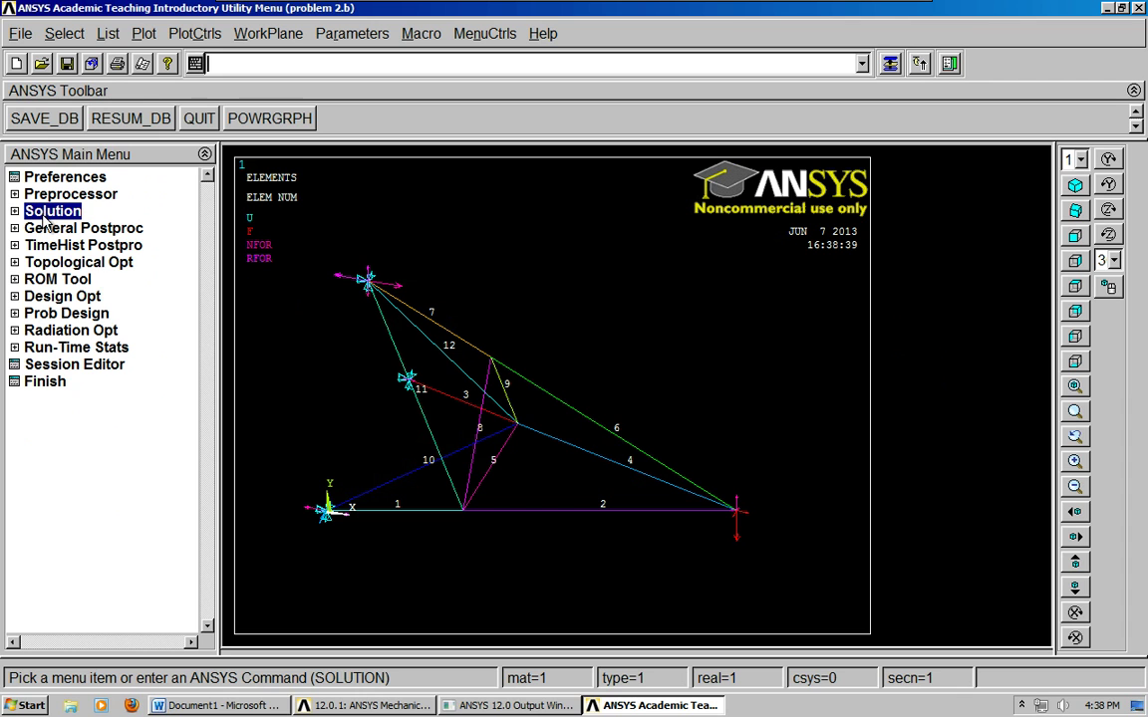
# - Plot the truss's deformed shape together with the undeformed shape in the general postprocessor
pyautogui.click(47, 229)
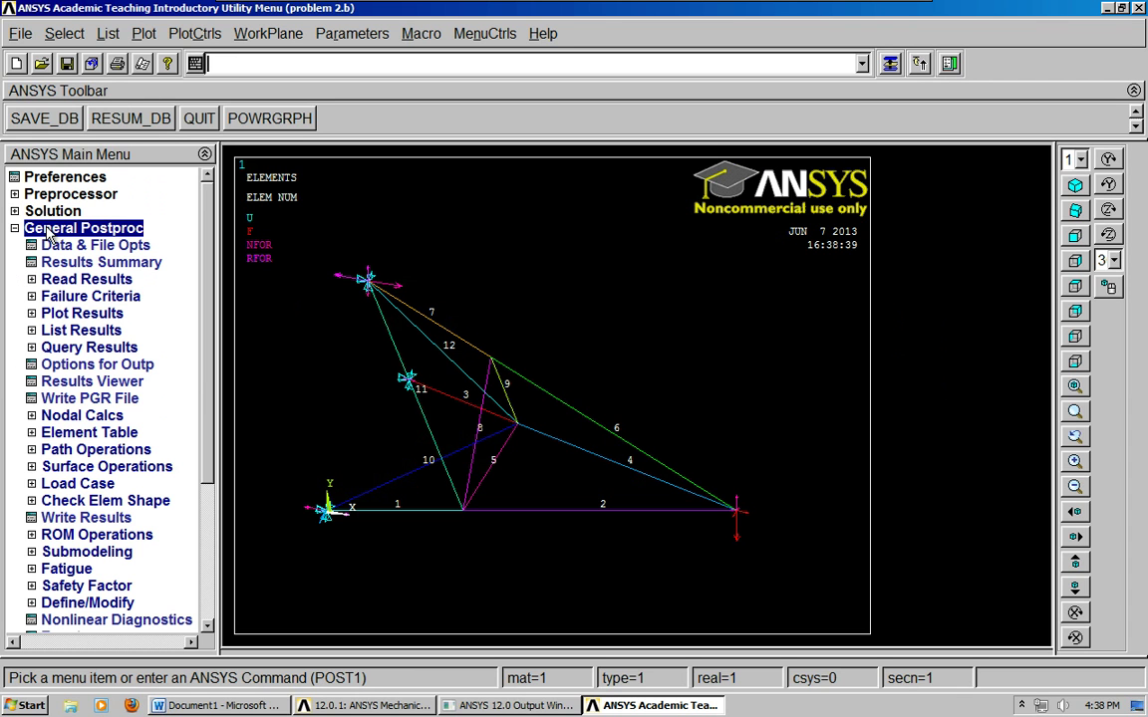
pyautogui.click(62, 315)
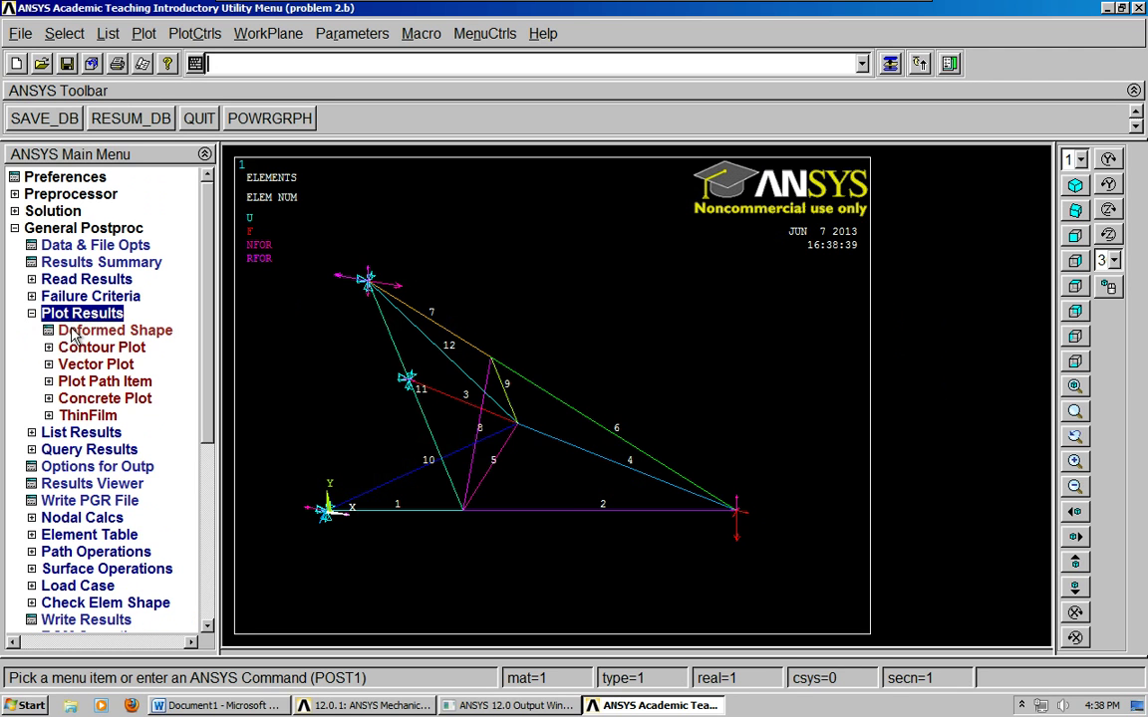
pyautogui.click(73, 336)
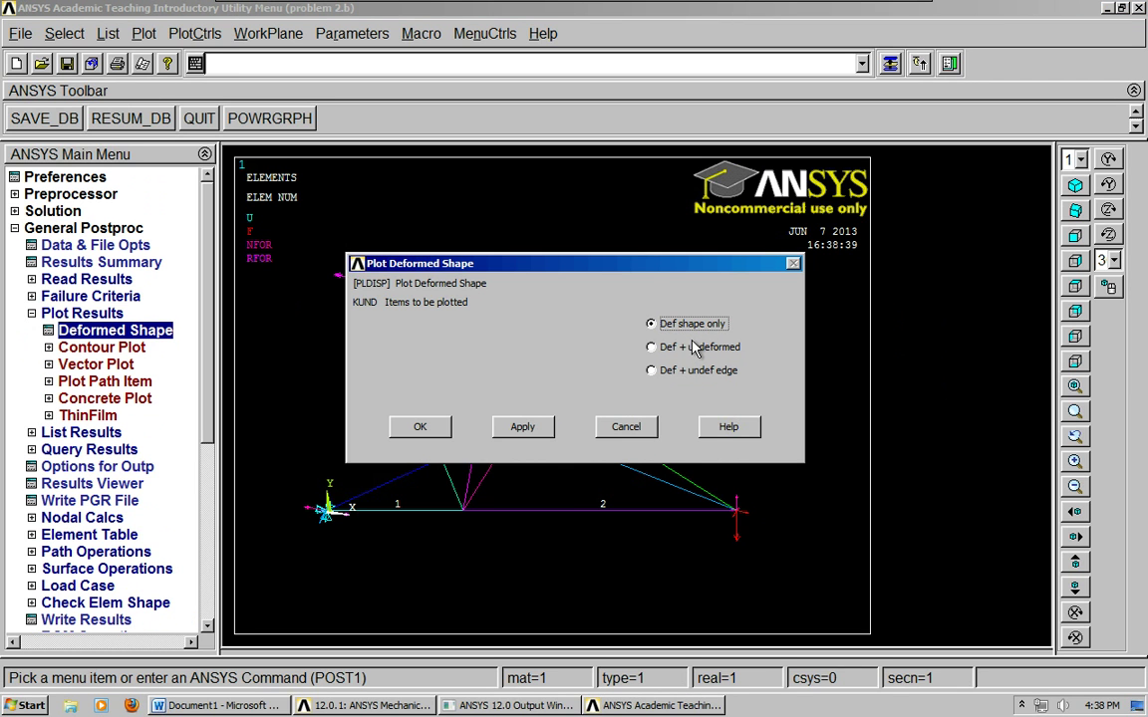
pyautogui.moveTo(637, 269); pyautogui.dragTo(894, 182)
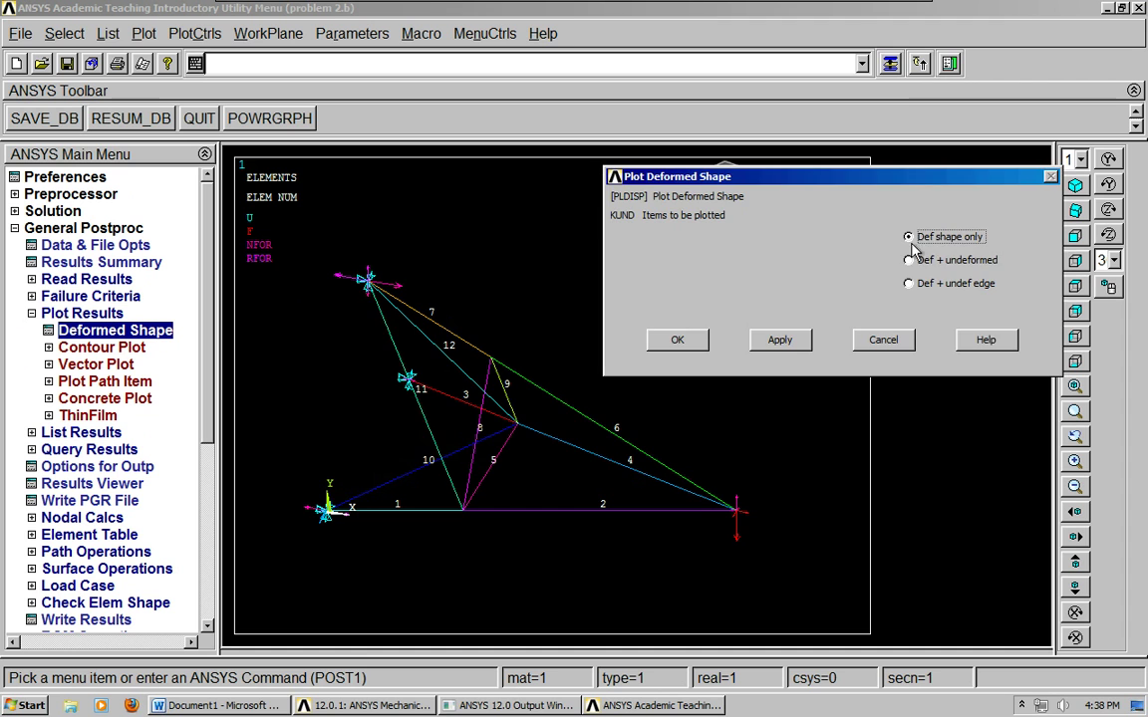
pyautogui.click(908, 260)
pyautogui.click(698, 342)
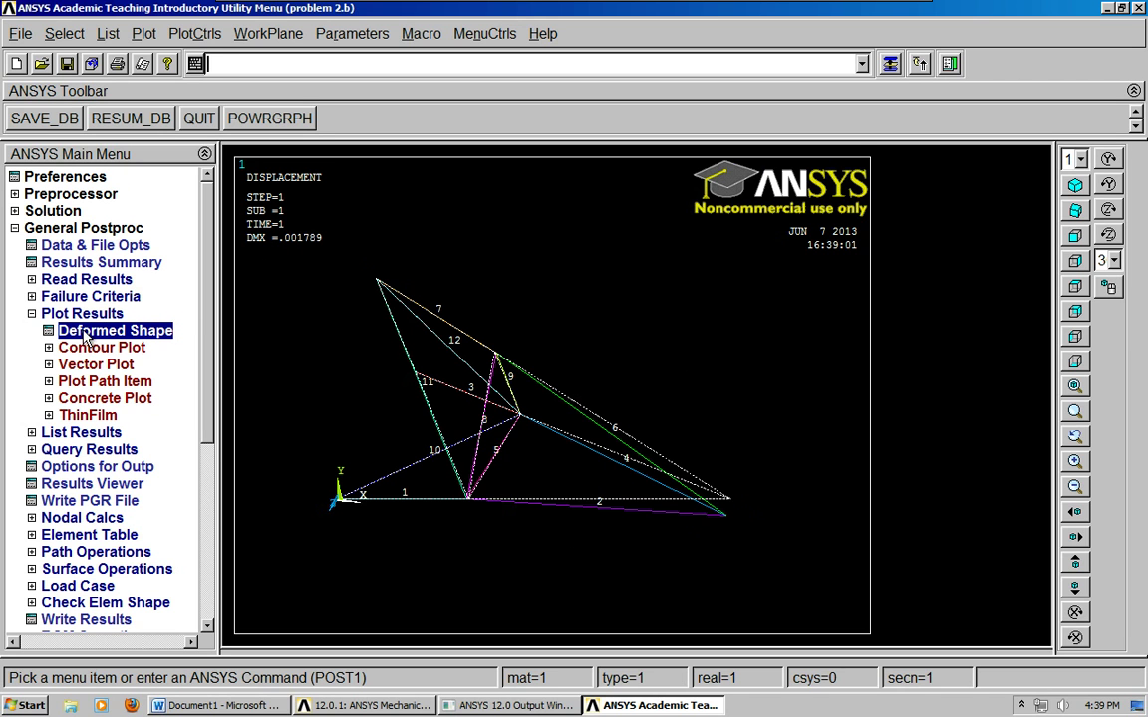
# - Open the animation settings for the truss's deformed shape
pyautogui.click(198, 33)
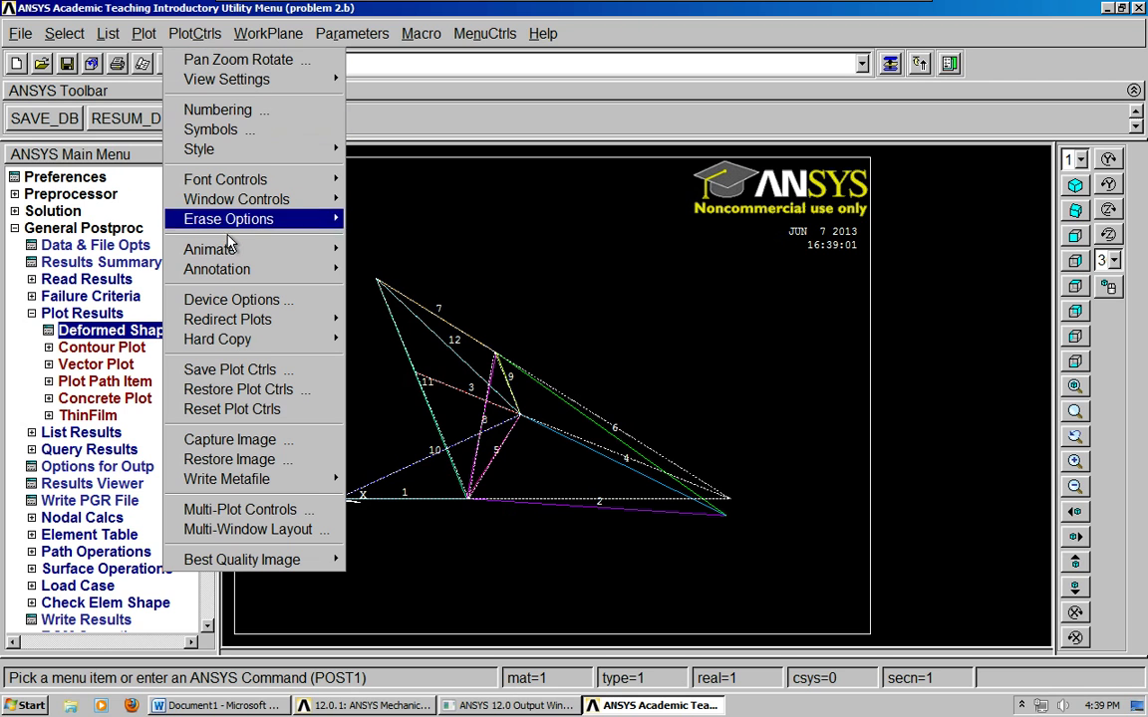
pyautogui.moveTo(230, 256)
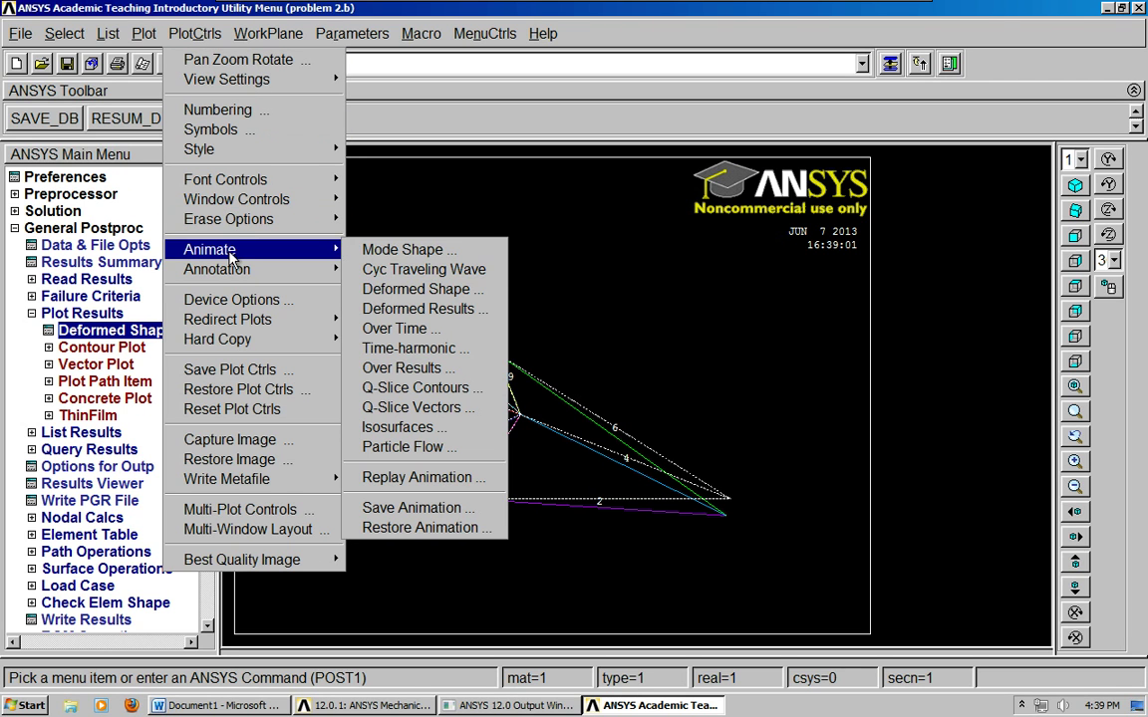
pyautogui.click(436, 296)
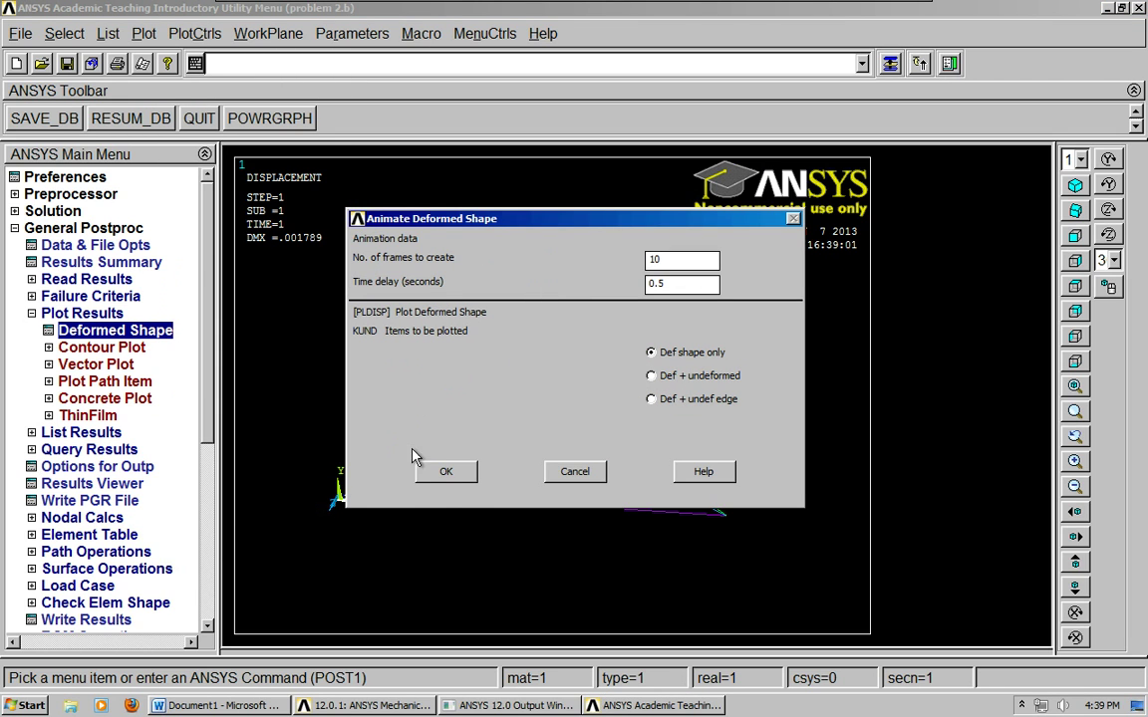